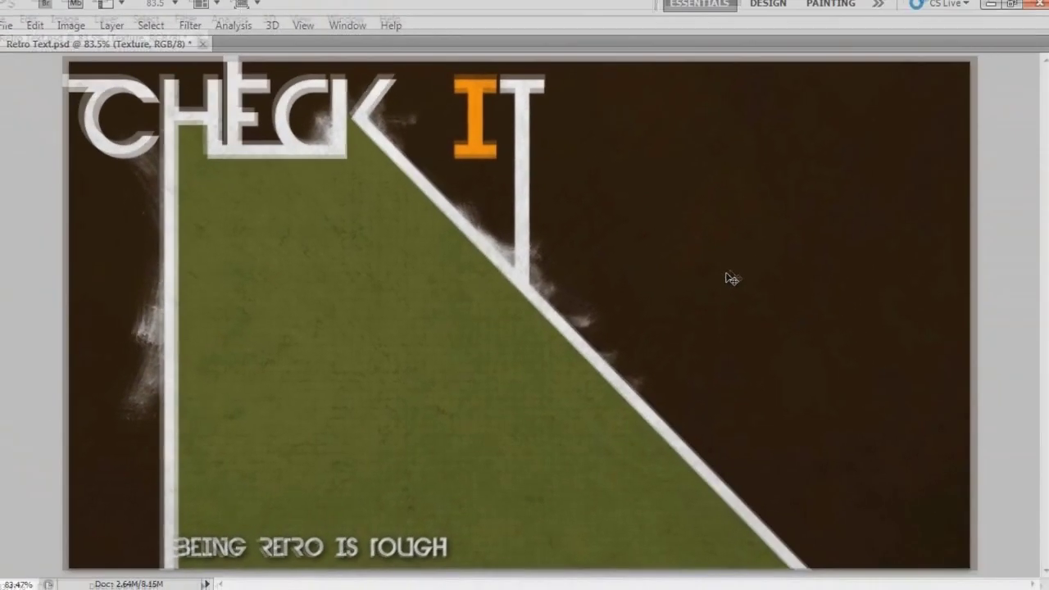
Step: Create a new 1280 x 720 px RGB document at 72 pixels/inch with transparent background contents
key("Tab")
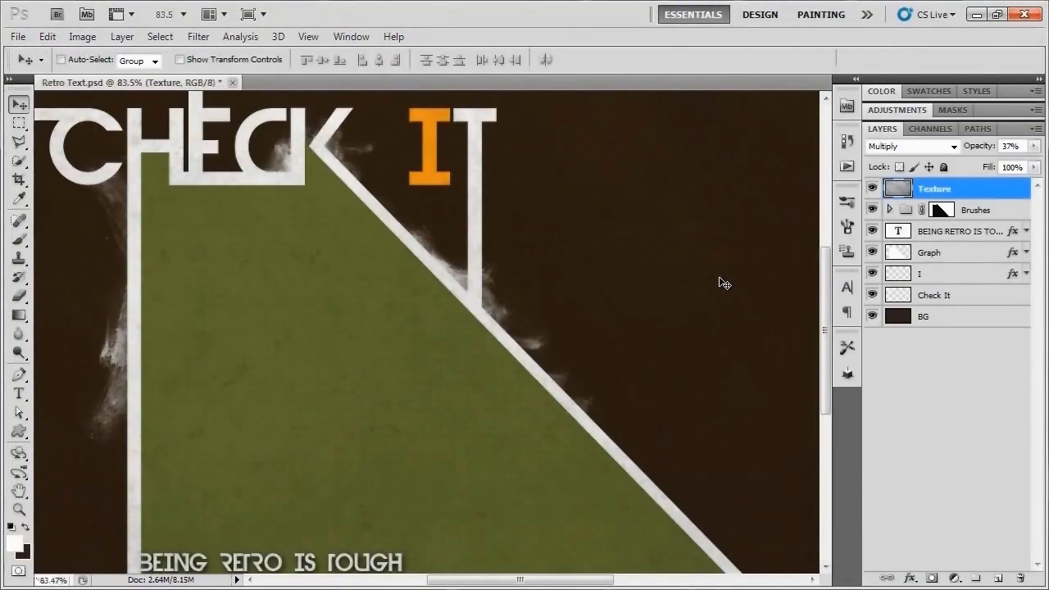
key("ctrl+0")
left_click(18, 36)
left_click(33, 54)
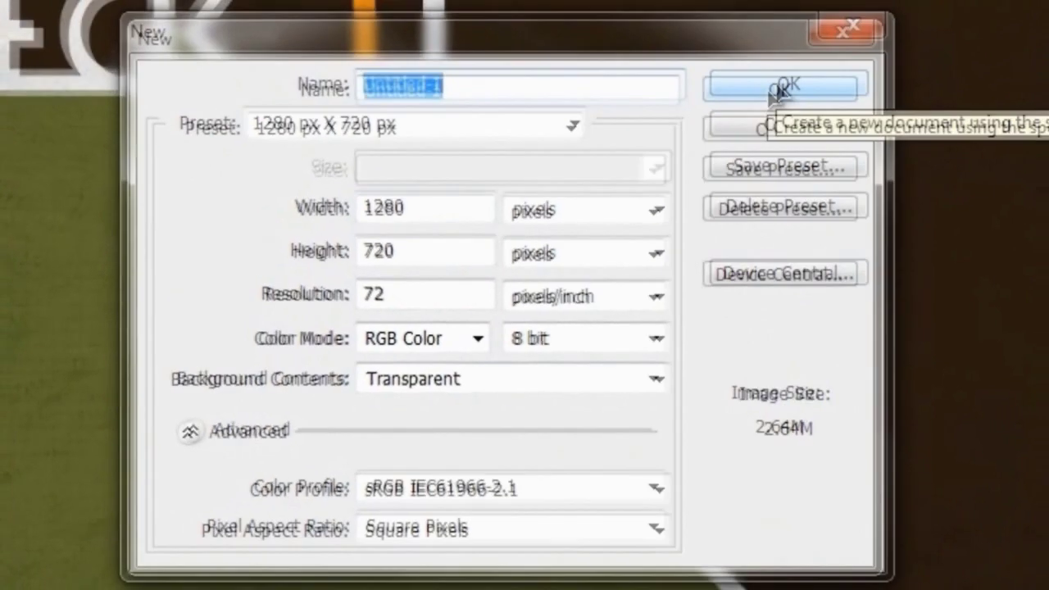
left_click(788, 82)
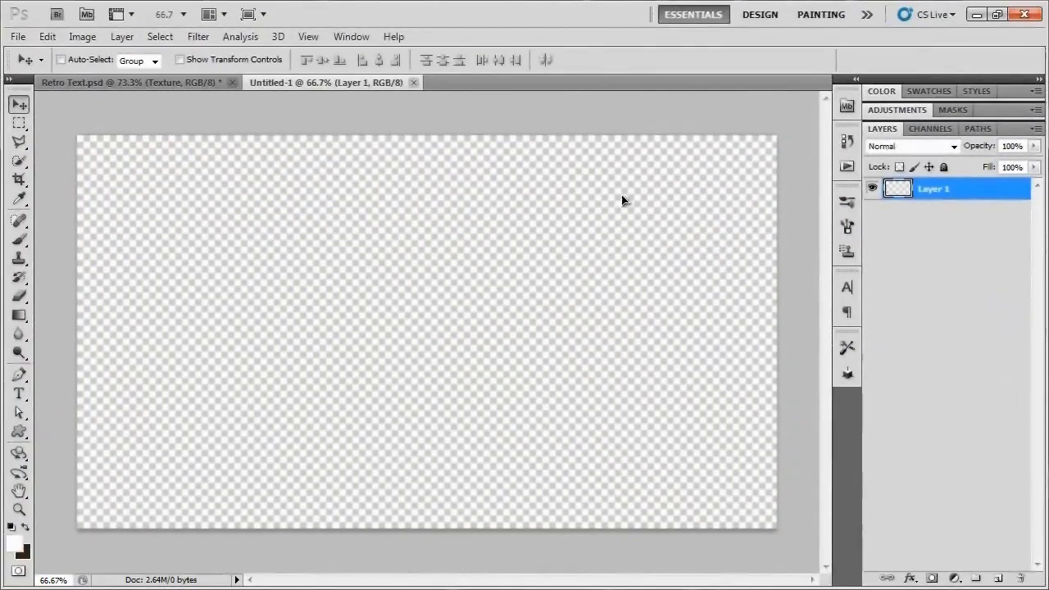
Step: Rename the document's only layer to BG
double_click(933, 189)
type("BG")
key("Return")
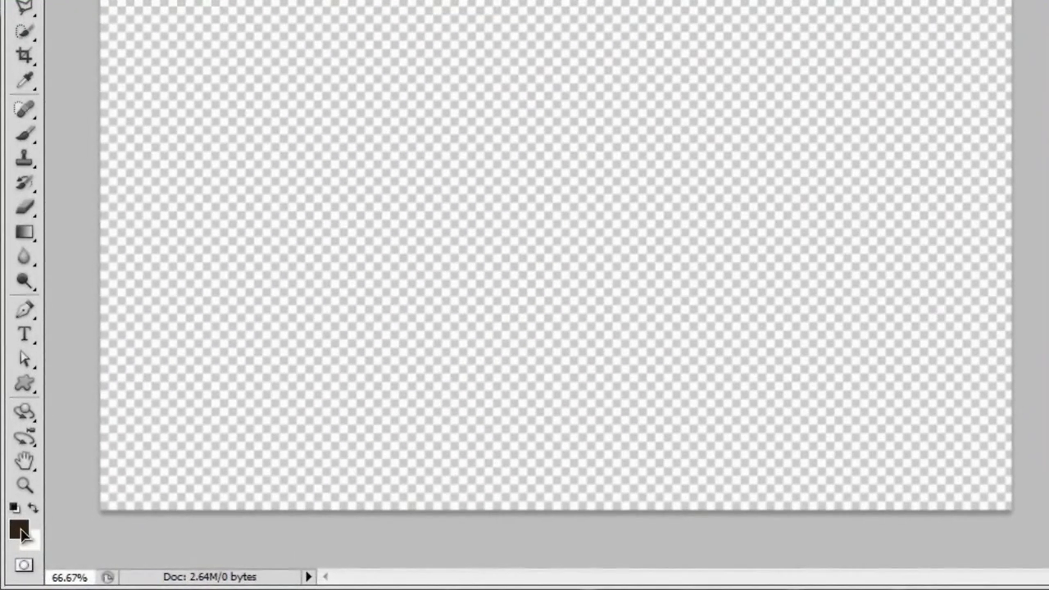
Step: Set the foreground color to dark brown #322114 and fill the BG layer with it
left_click(20, 532)
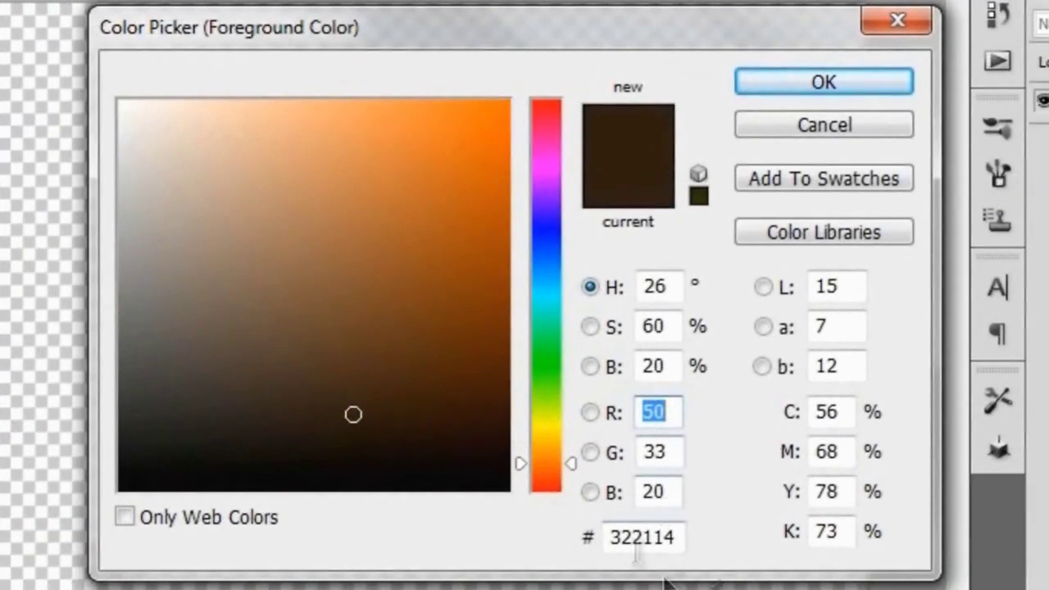
left_click(608, 542)
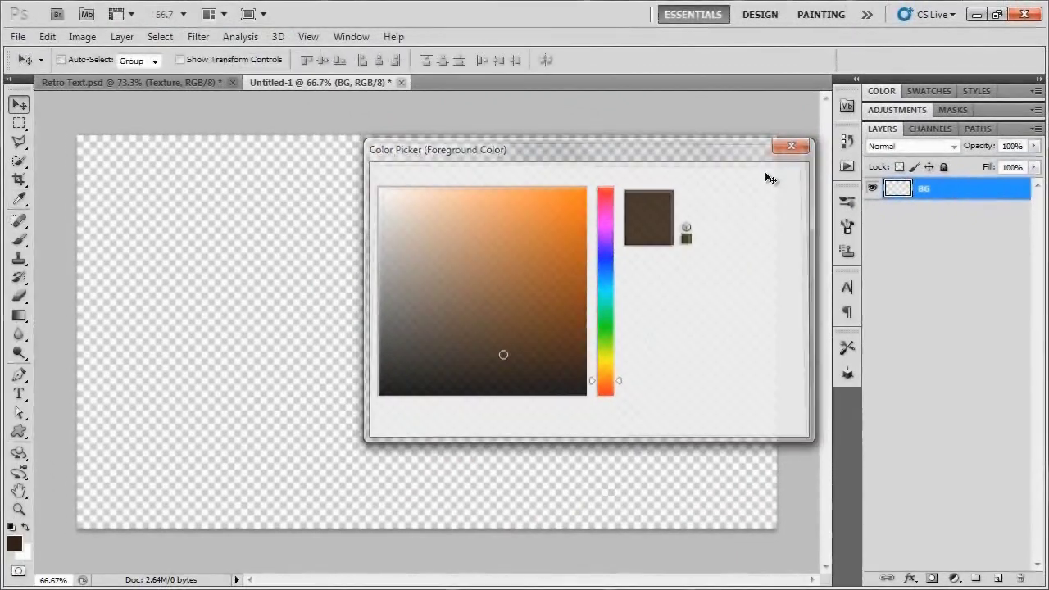
left_click(819, 88)
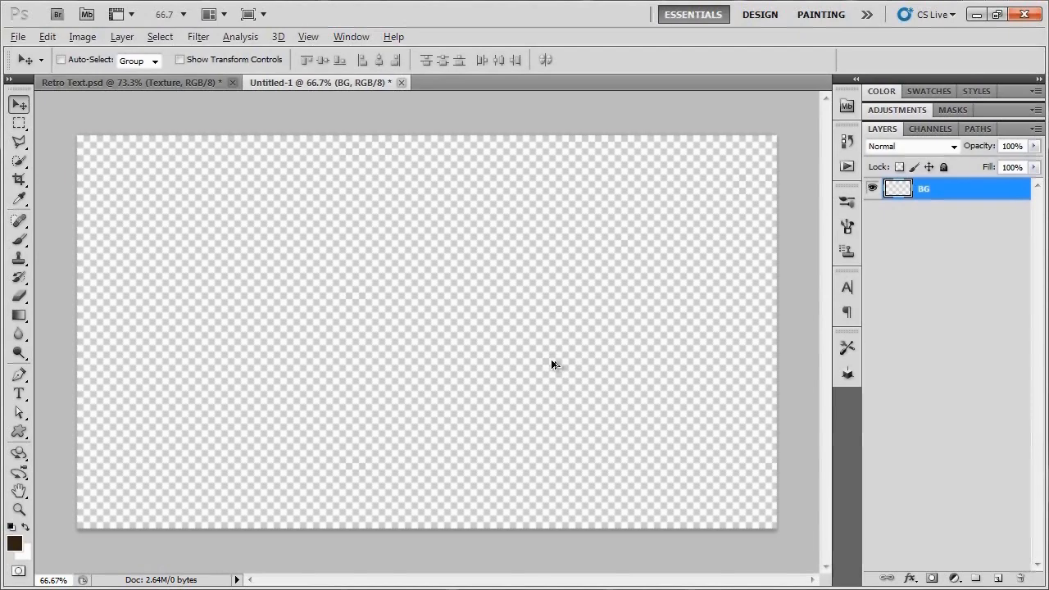
key("alt+BackSpace")
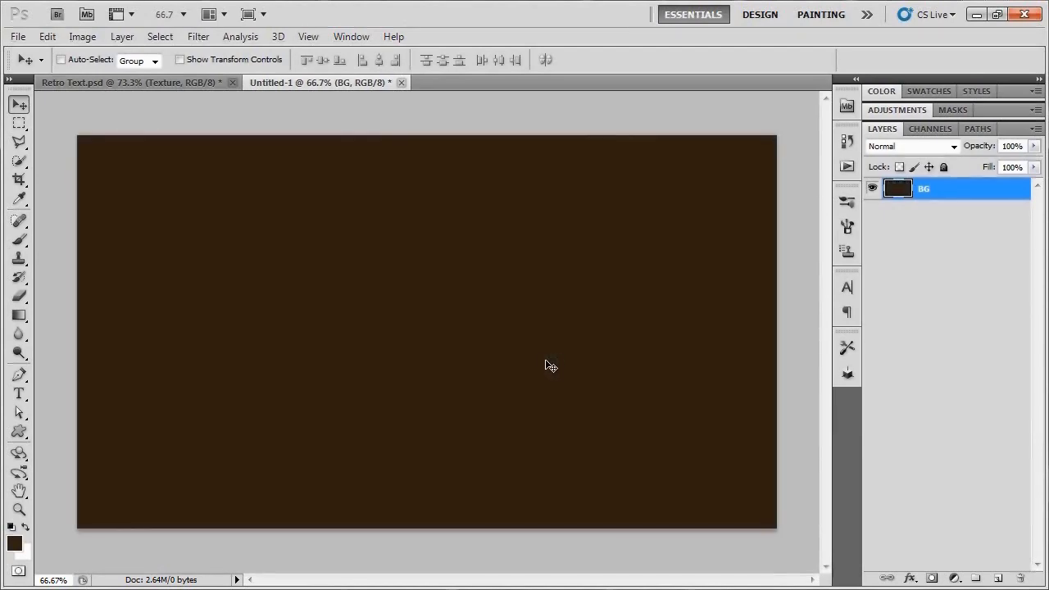
Step: Add the white text "CHECK IT" in Devil Breeze Demi at 150 pt on the brown background
key("t")
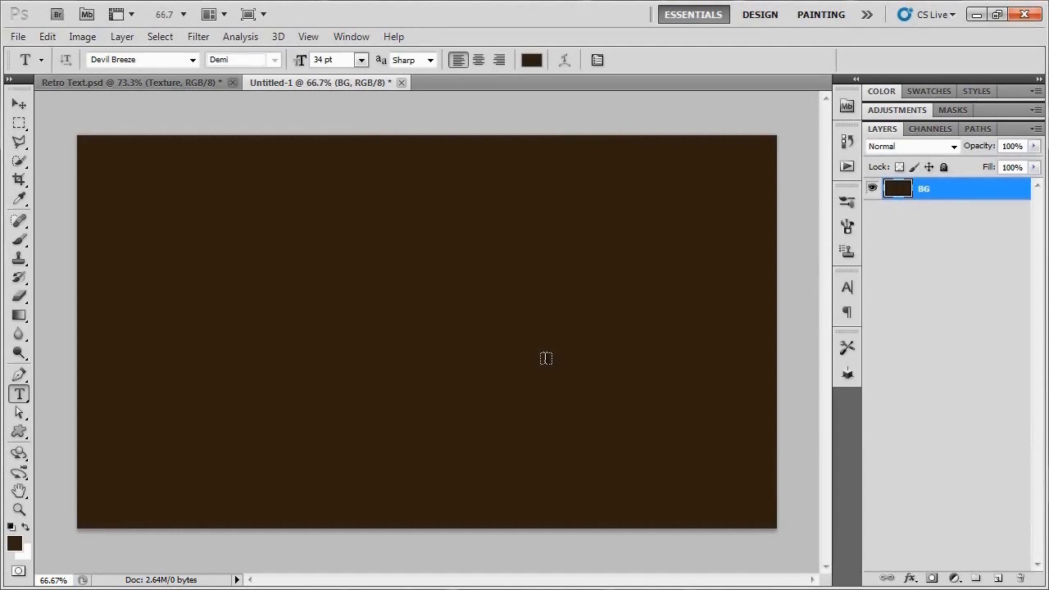
key("x")
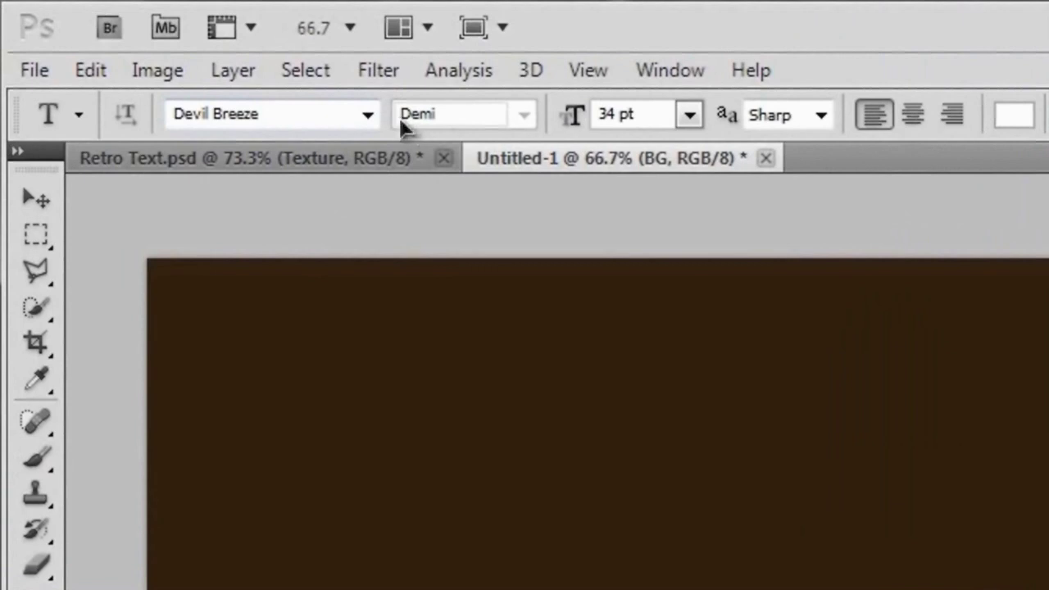
left_click(565, 117)
type("150")
left_click(249, 344)
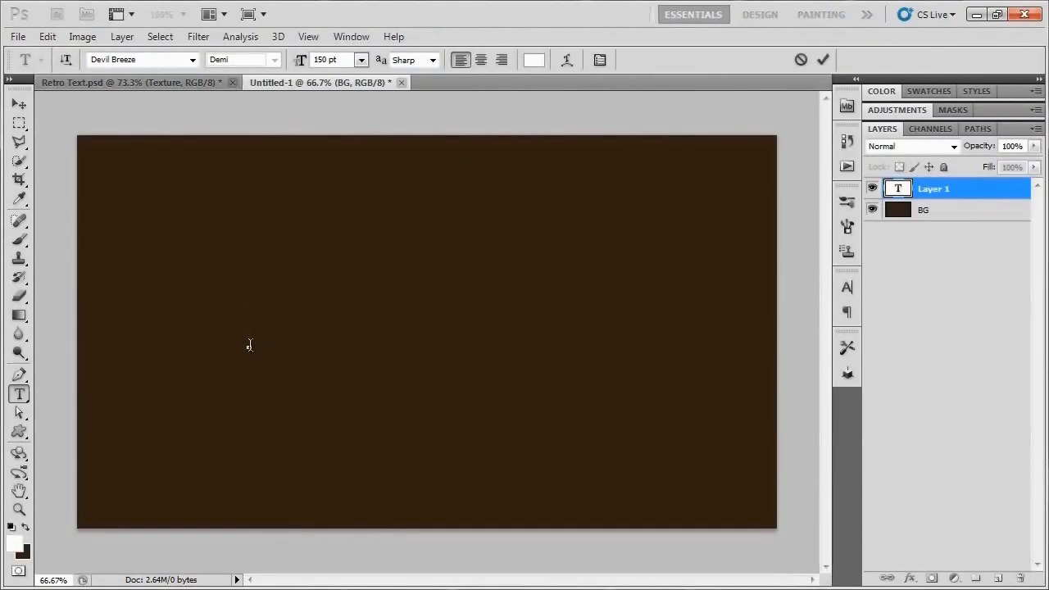
type("CHECK IT")
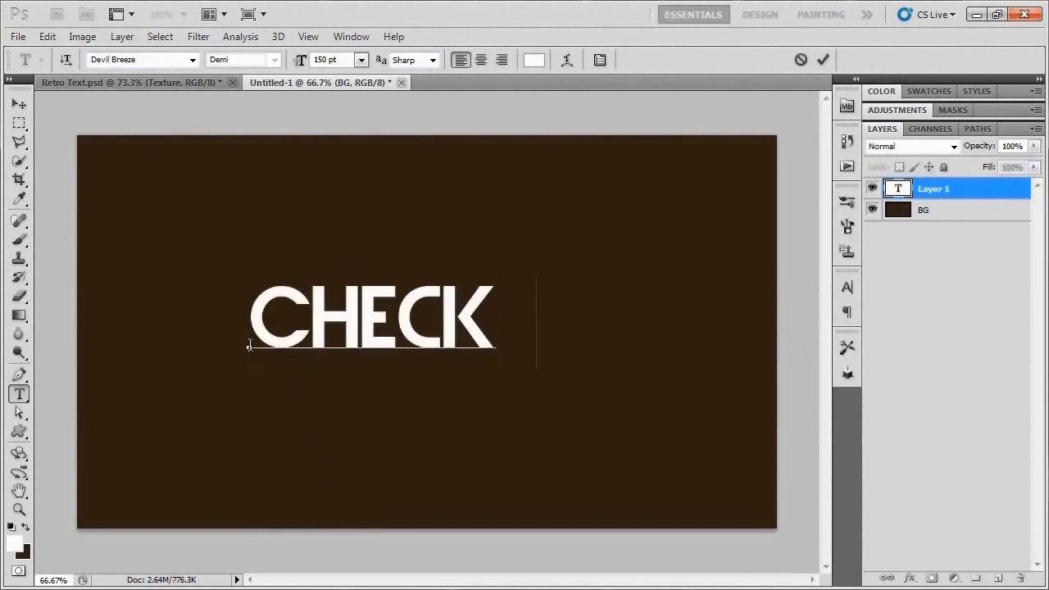
key("ctrl+Return")
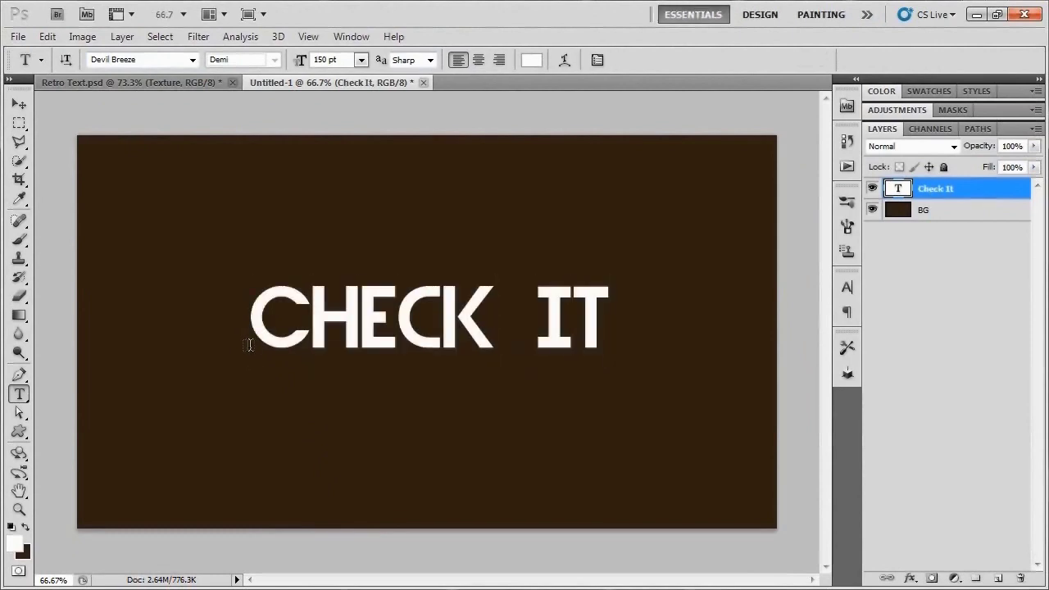
Step: Move the CHECK IT text to the canvas's upper-left corner and convert its layer to a shape
key("v")
left_click_drag(463, 361, 399, 217)
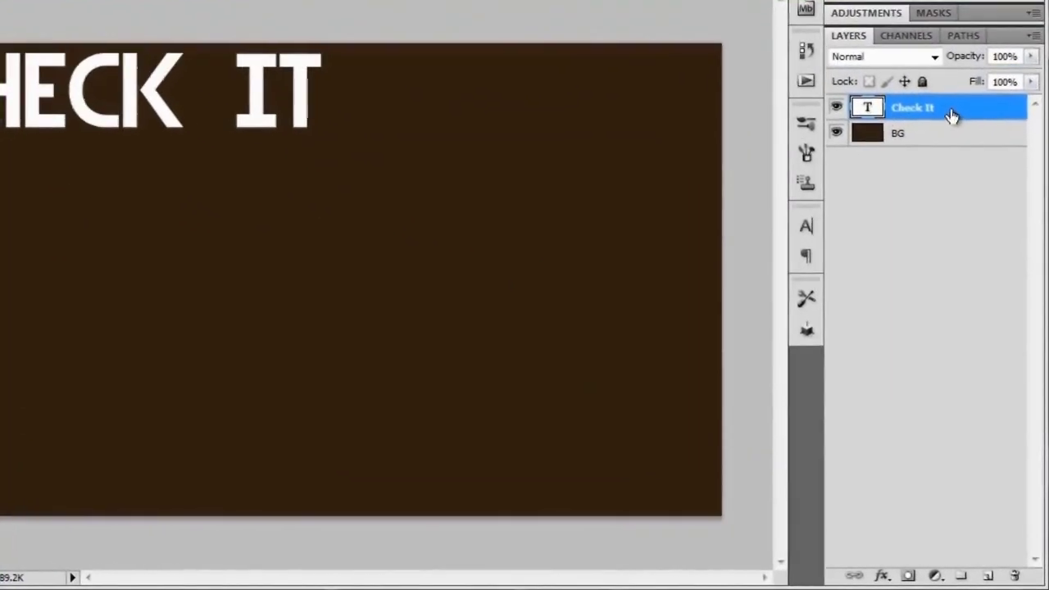
right_click(967, 191)
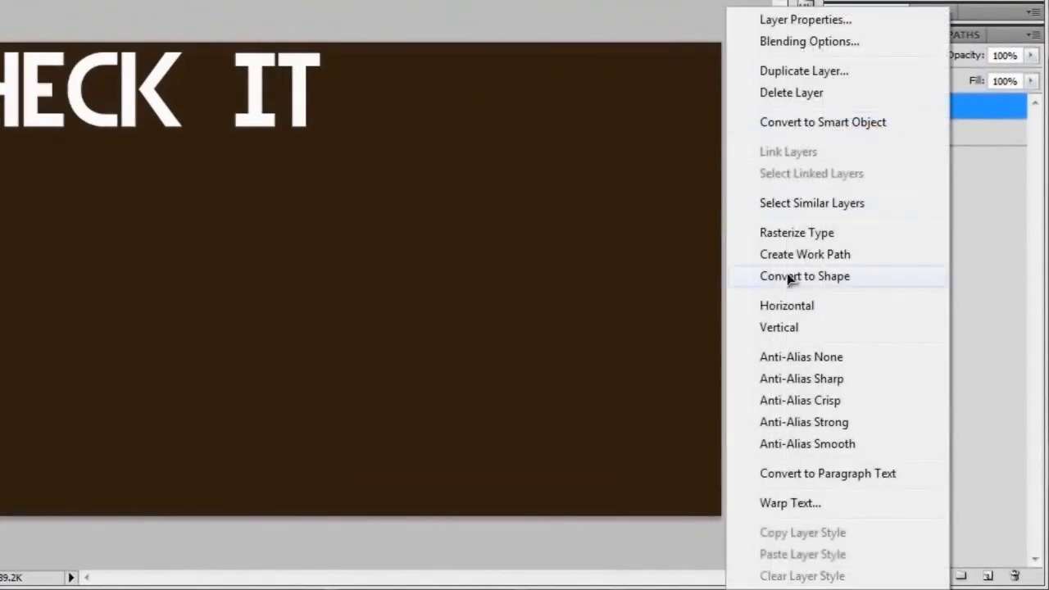
left_click(918, 283)
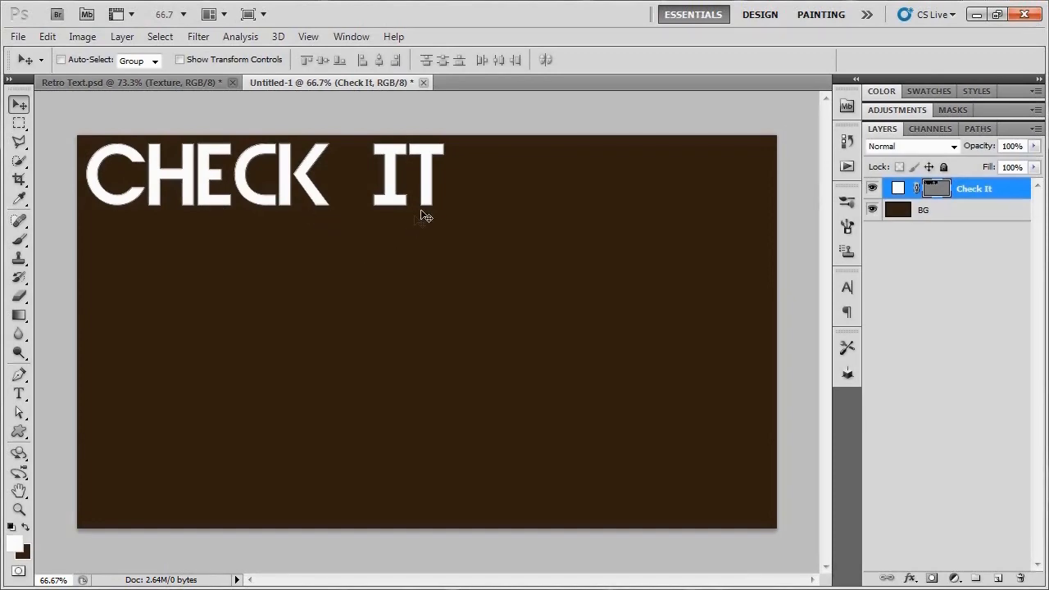
Step: With the Direct Selection tool, stretch the lower leg of the K diagonally down to the canvas's bottom edge
left_click(20, 412)
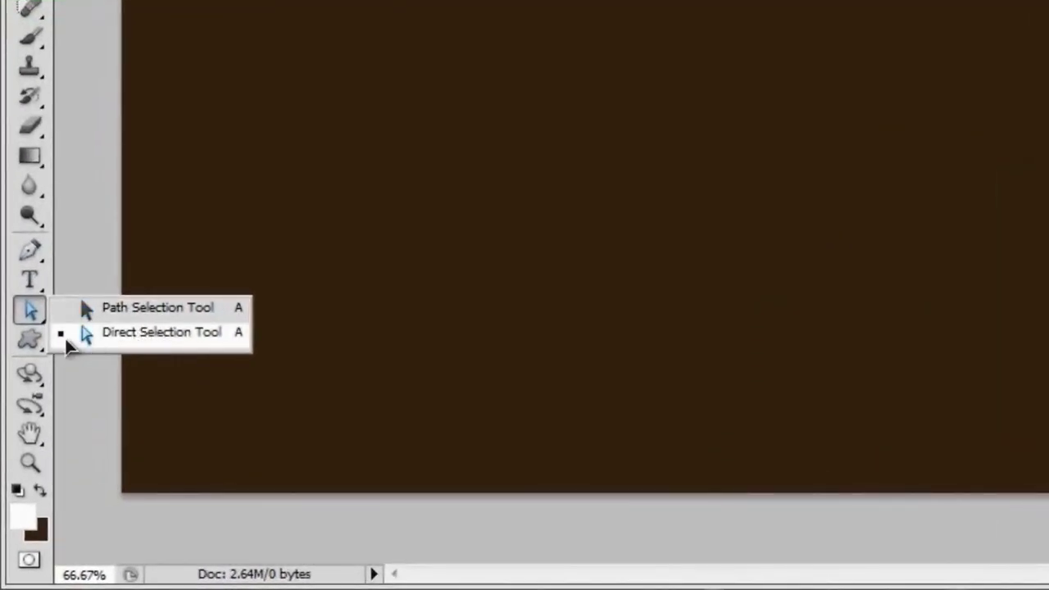
left_click(194, 332)
left_click(30, 310)
left_click(216, 336)
left_click_drag(520, 321, 715, 562)
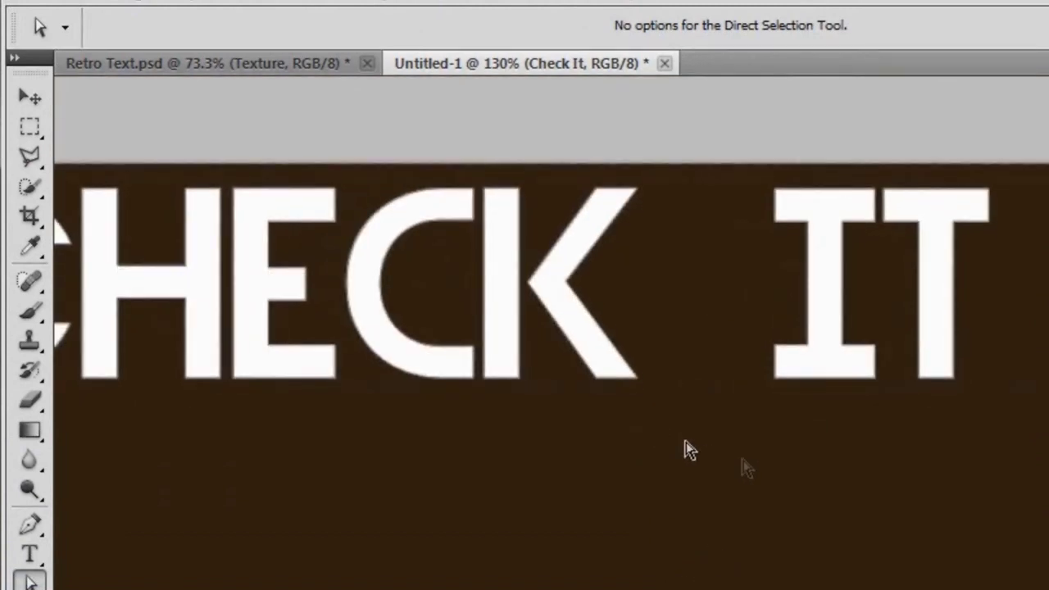
left_click_drag(670, 414, 569, 367)
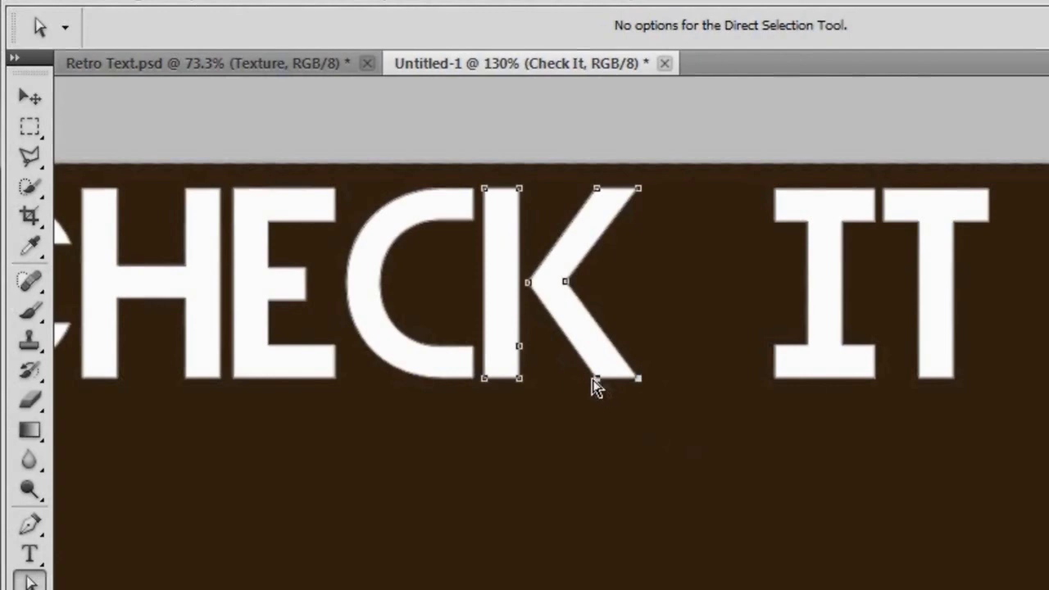
key("ctrl+minus")
key("ctrl+minus")
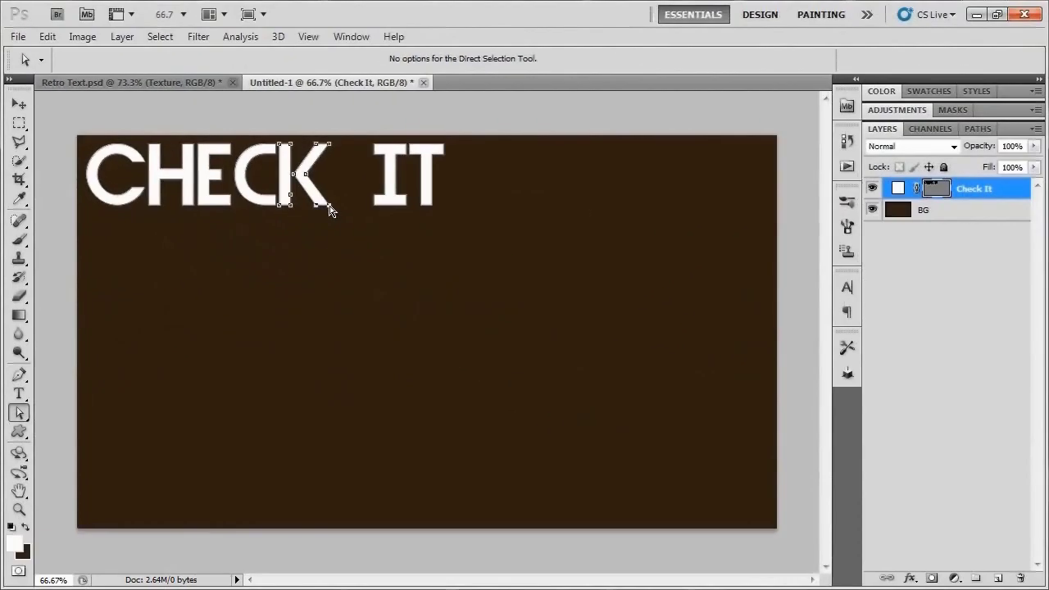
left_click_drag(521, 259, 548, 327)
left_click_drag(349, 248, 662, 537)
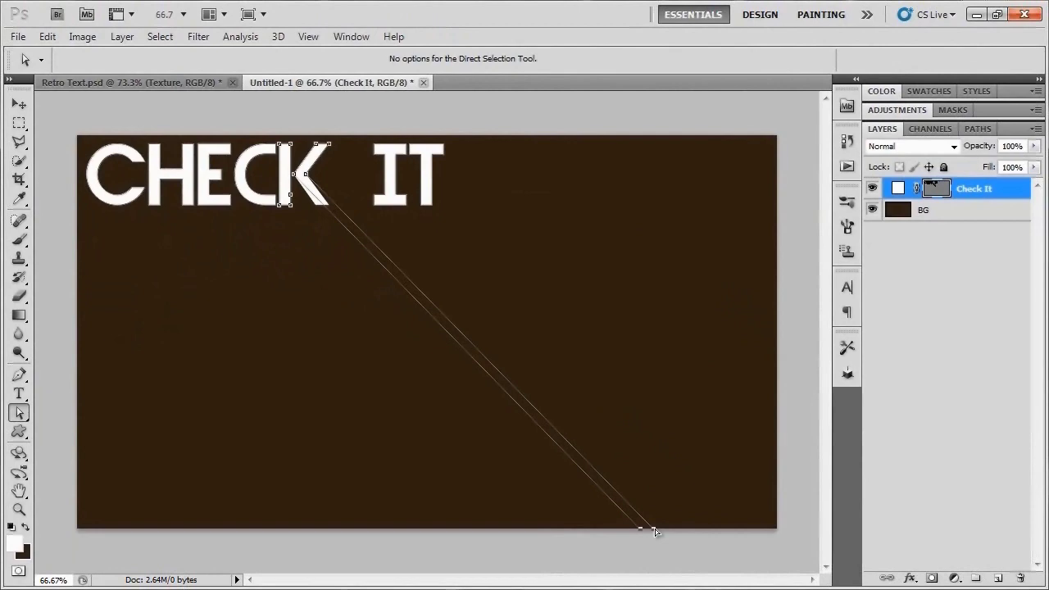
left_click_drag(656, 531, 655, 532)
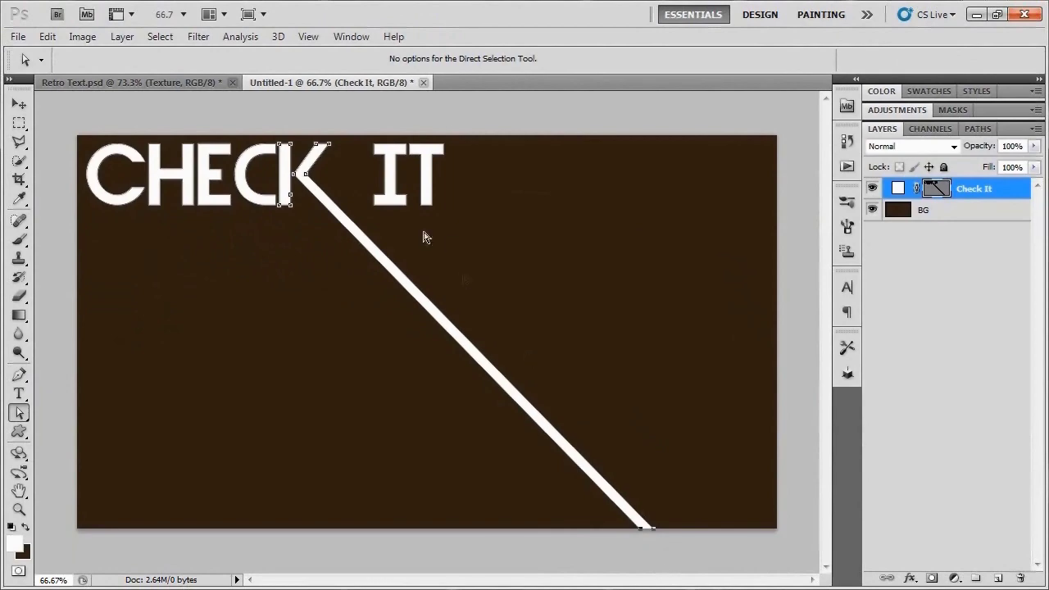
Step: Extend the stem of the T straight down until it meets the diagonal leg of the K
scroll(410, 215, "up", 3)
left_click_drag(503, 221, 476, 271)
left_click_drag(515, 308, 419, 243)
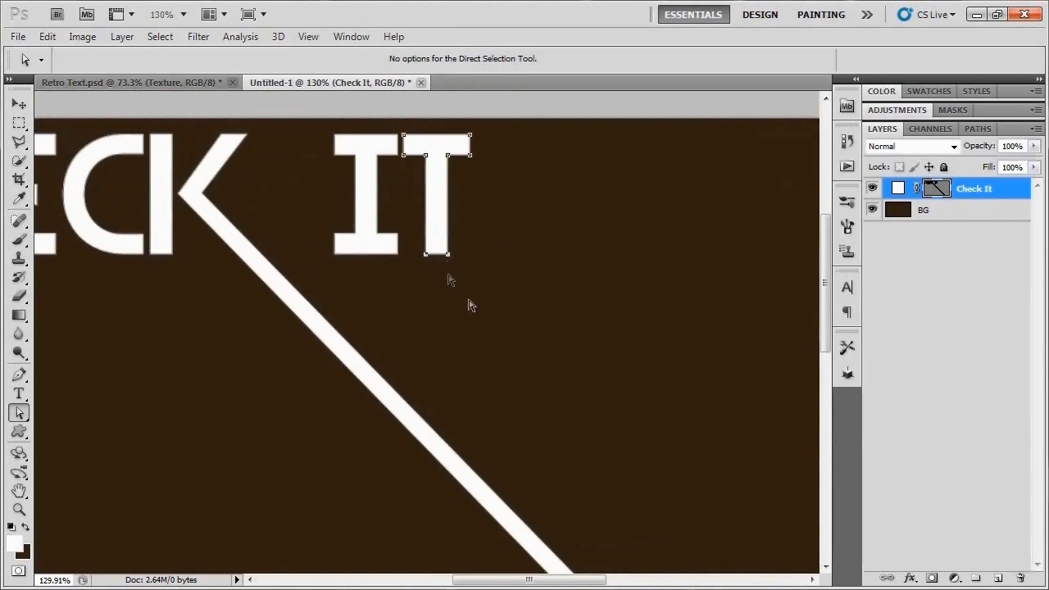
left_click_drag(449, 276, 455, 448)
scroll(449, 449, "up", 5)
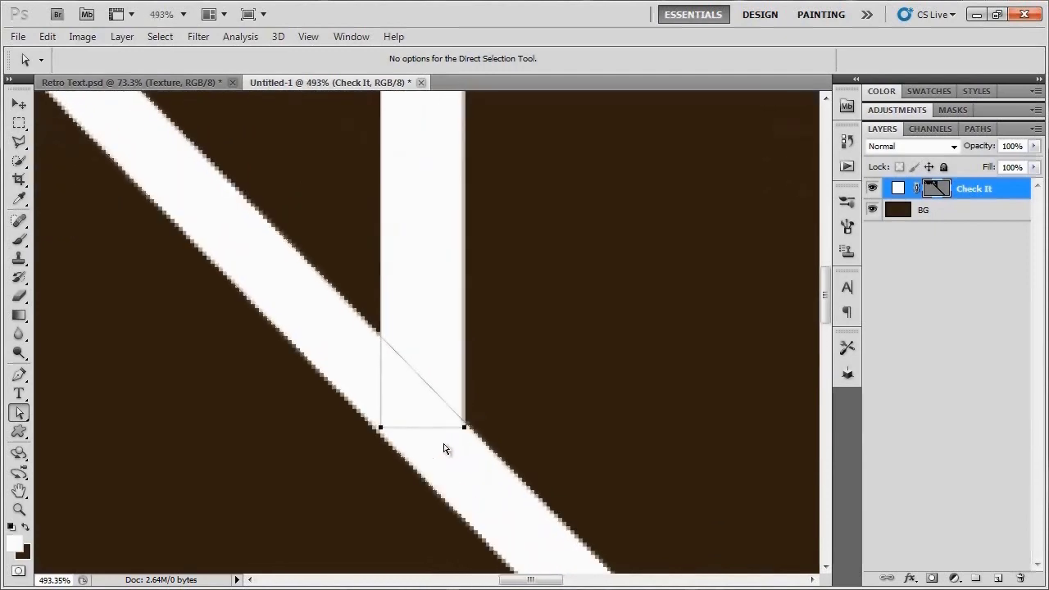
scroll(445, 445, "down", 3)
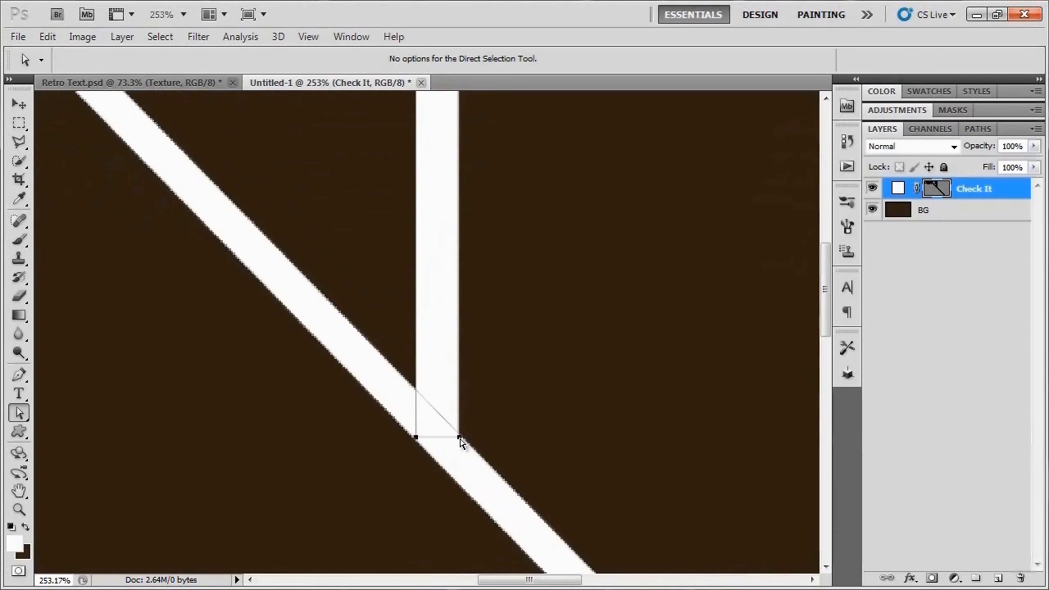
scroll(478, 456, "down", 4)
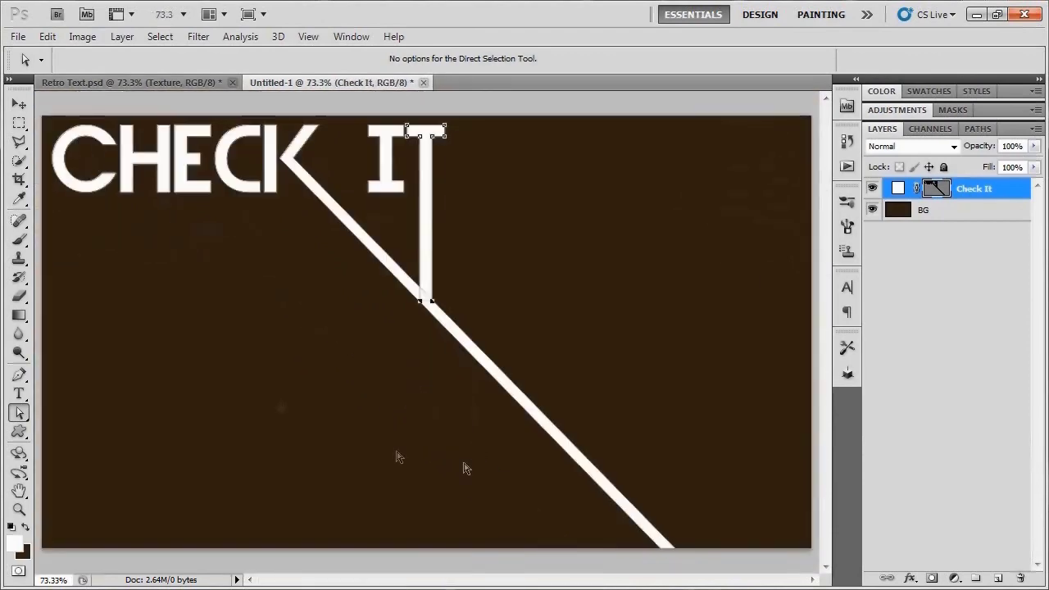
Step: Extend the left leg of the H straight down past the canvas's bottom edge and rasterize the Check It layer
scroll(120, 204, "up", 3)
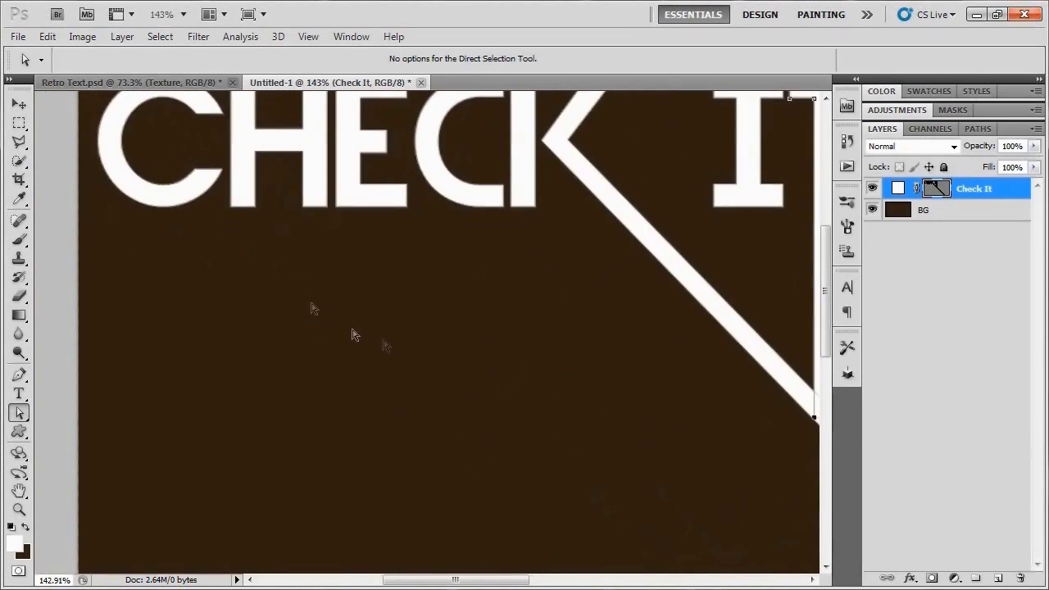
left_click_drag(266, 244, 222, 200)
scroll(241, 222, "down", 3)
scroll(247, 219, "down", 1)
left_click_drag(159, 206, 156, 538)
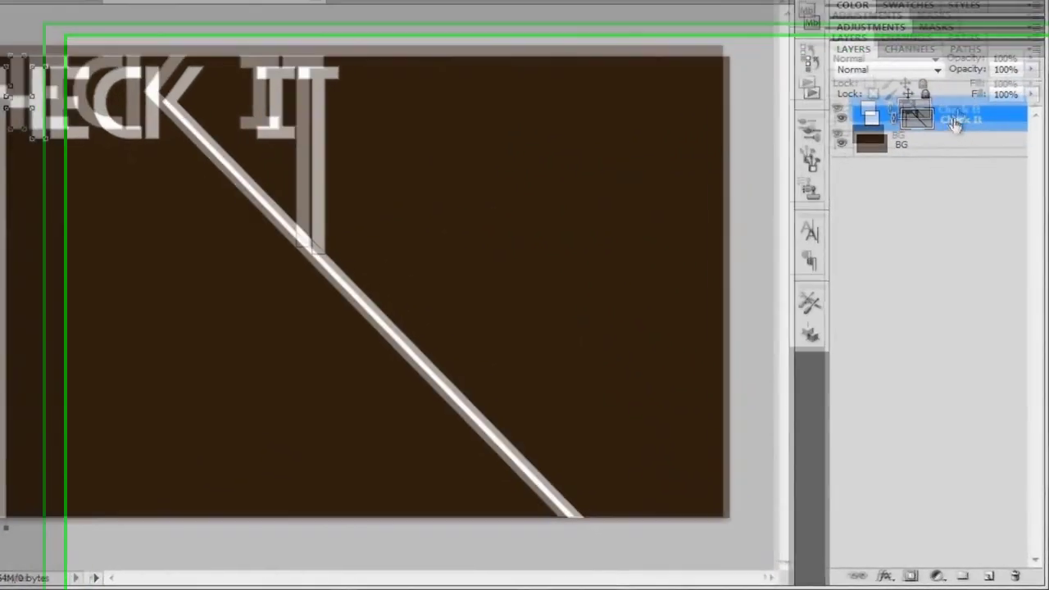
right_click(975, 190)
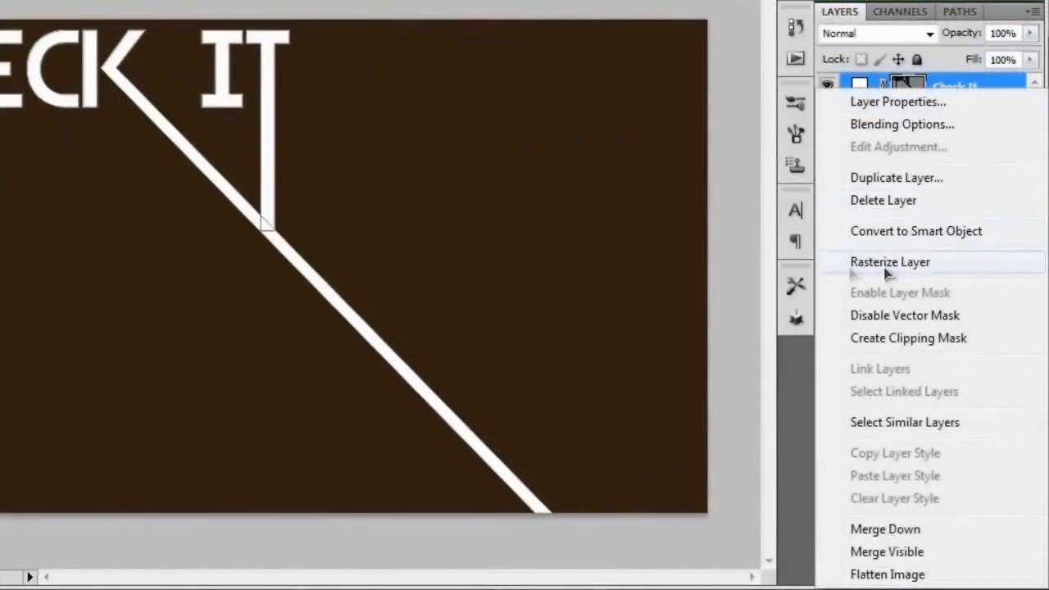
left_click(995, 266)
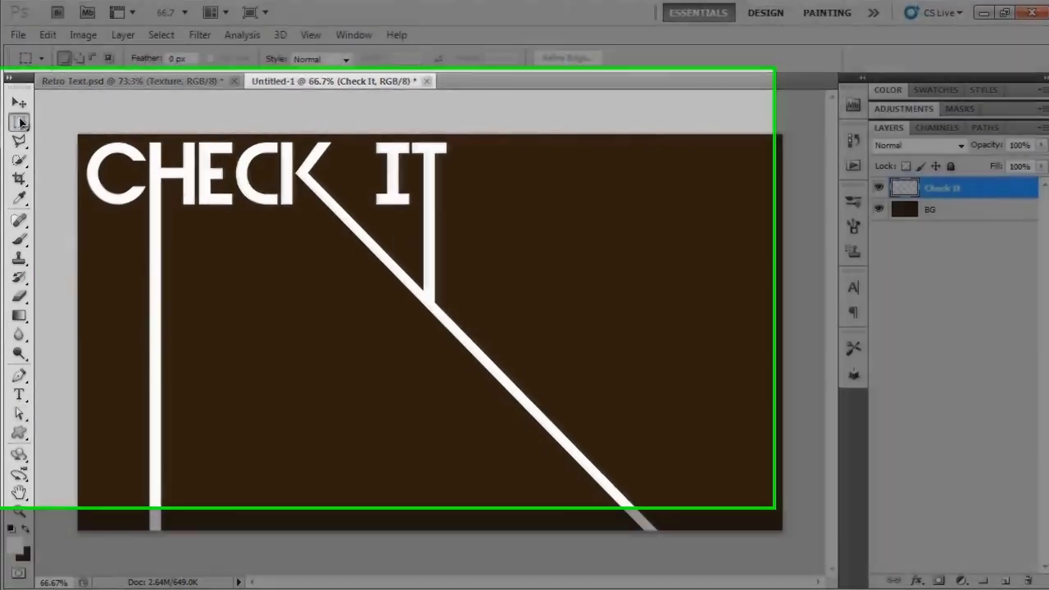
Step: With the Rectangular Marquee tool, select a band from the top of the first C's arc to the canvas's left edge, fill it white and deselect
right_click(19, 122)
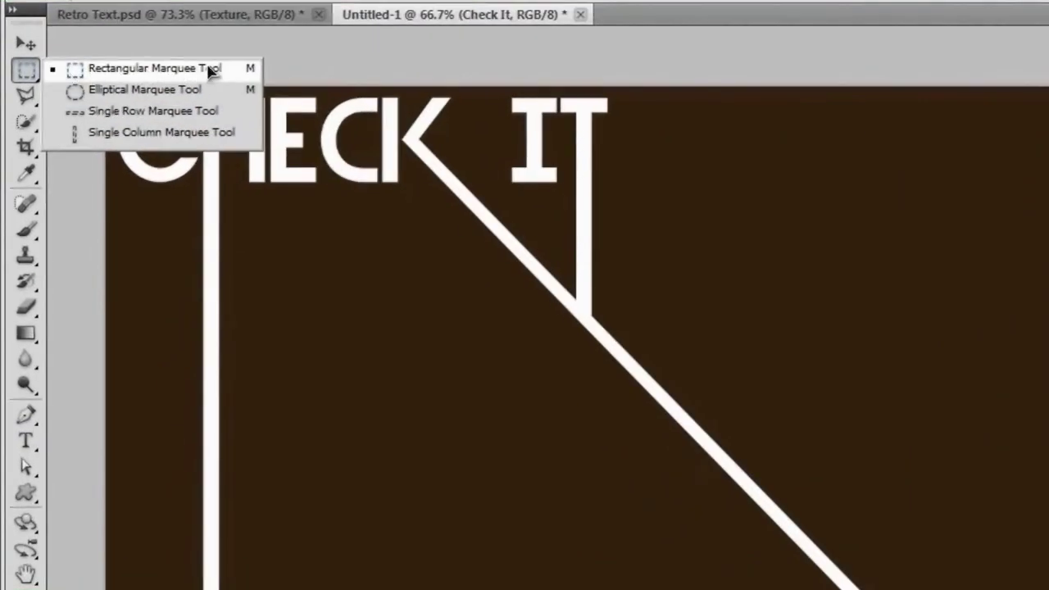
left_click(209, 68)
scroll(127, 94, "up", 6)
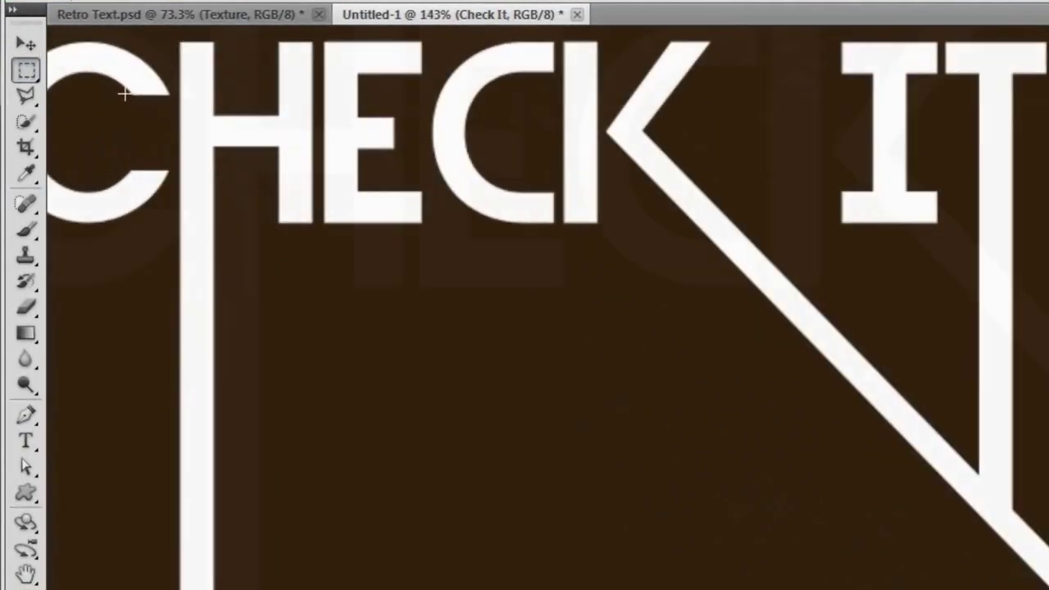
scroll(386, 196, "up", 3)
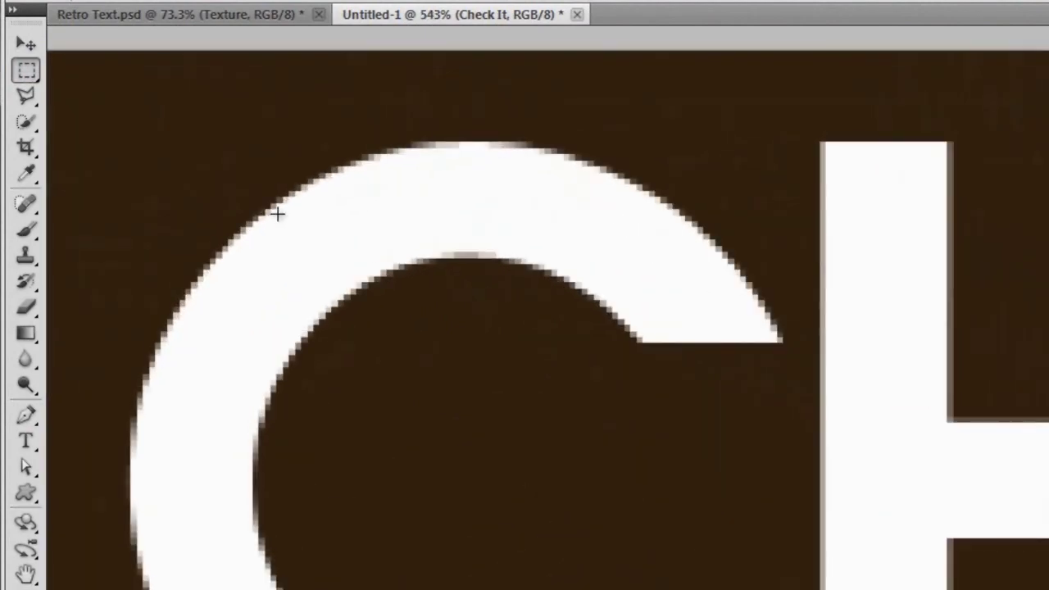
scroll(277, 213, "up", 1)
left_click_drag(276, 210, 502, 247)
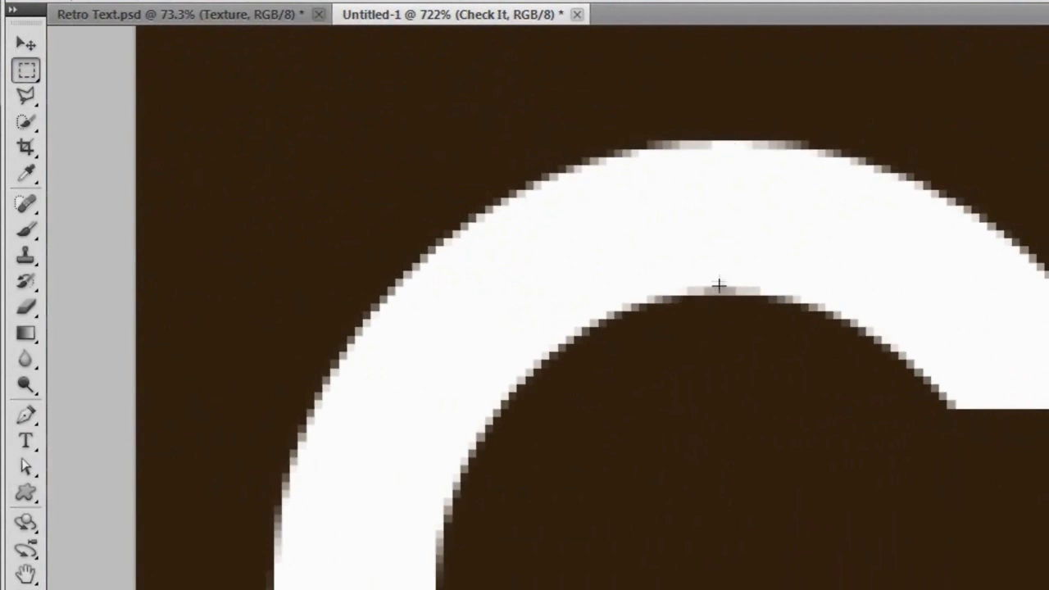
mouse_move(713, 154)
left_mouse_down()
mouse_move(691, 138)
mouse_move(712, 145)
left_mouse_up()
left_click_drag(638, 145, 107, 145)
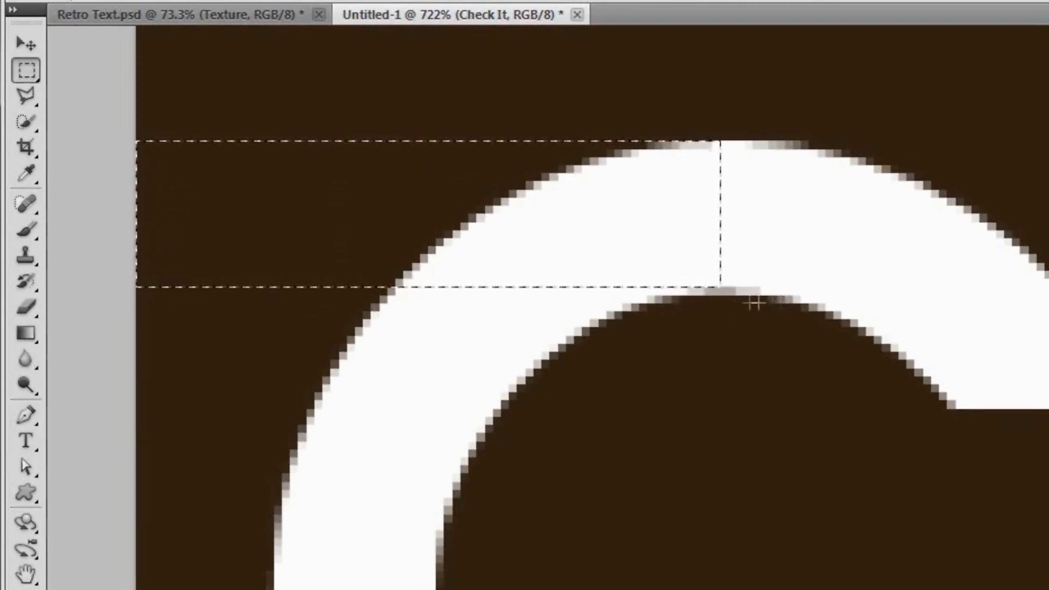
scroll(721, 289, "up", 3)
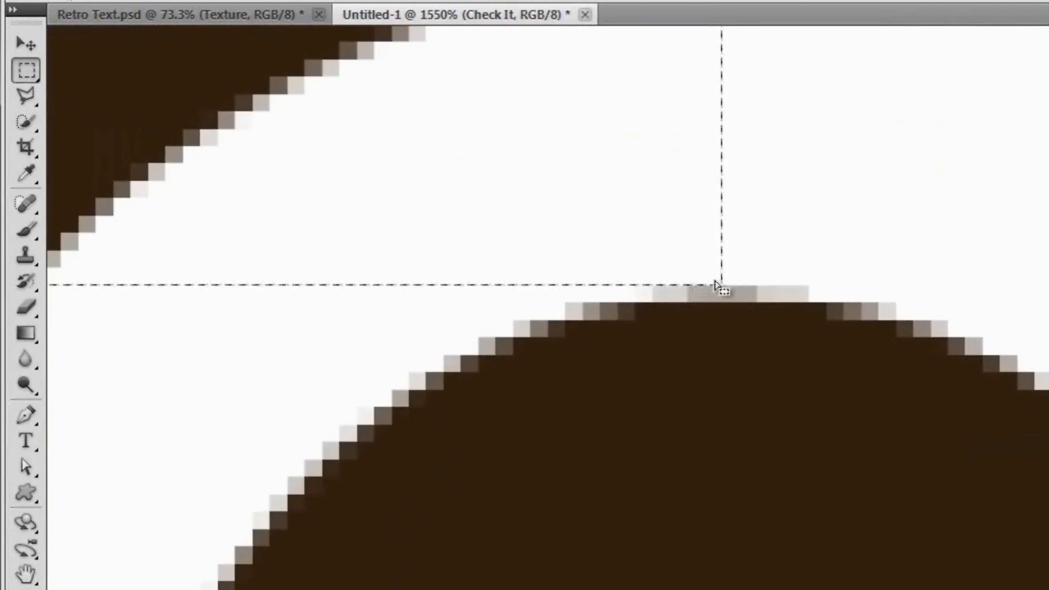
left_click_drag(815, 199, 803, 445)
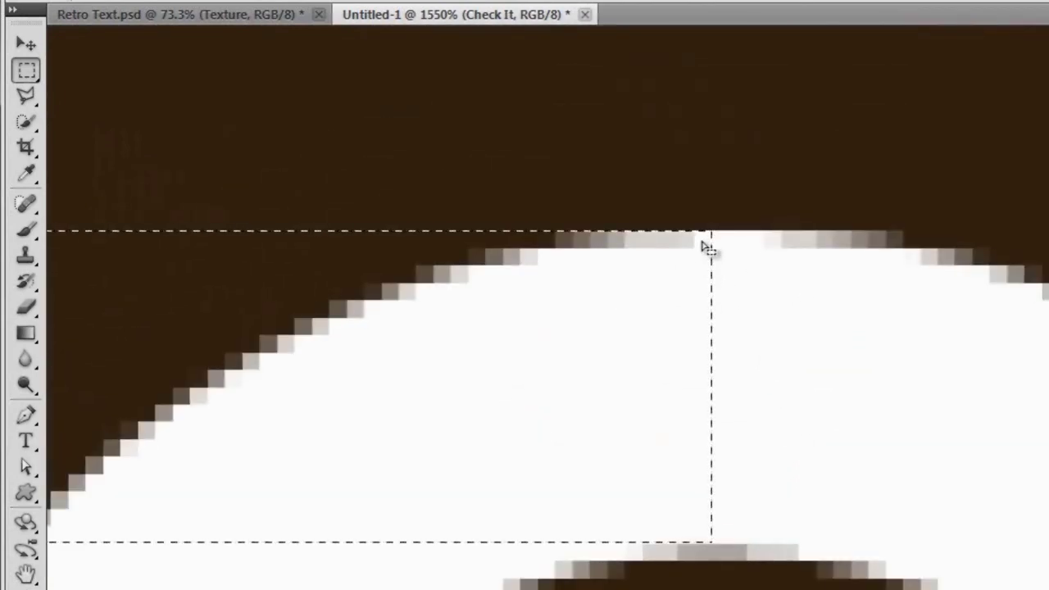
scroll(688, 251, "down", 3)
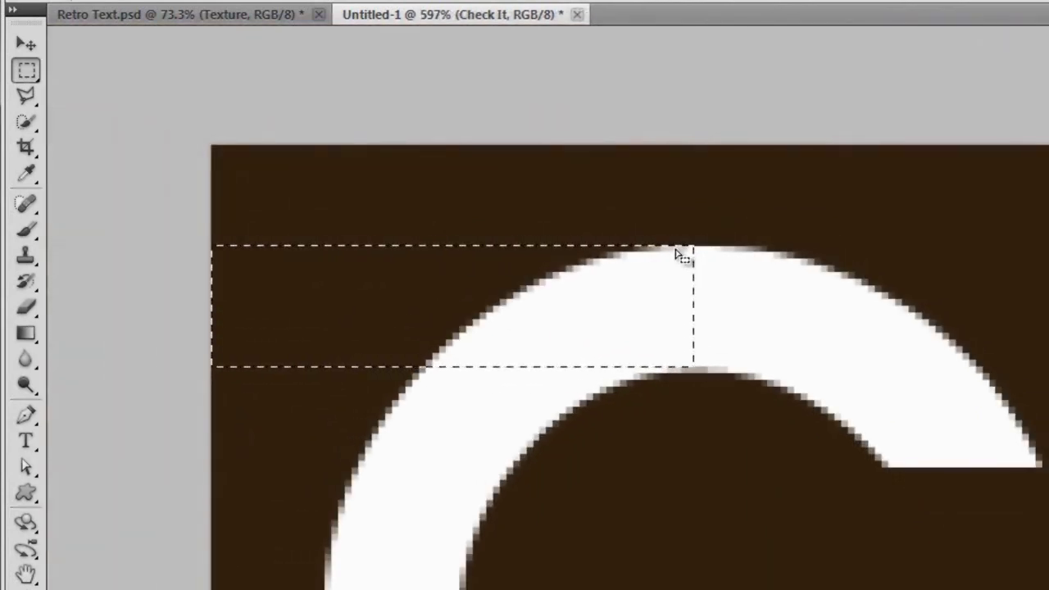
key("Delete")
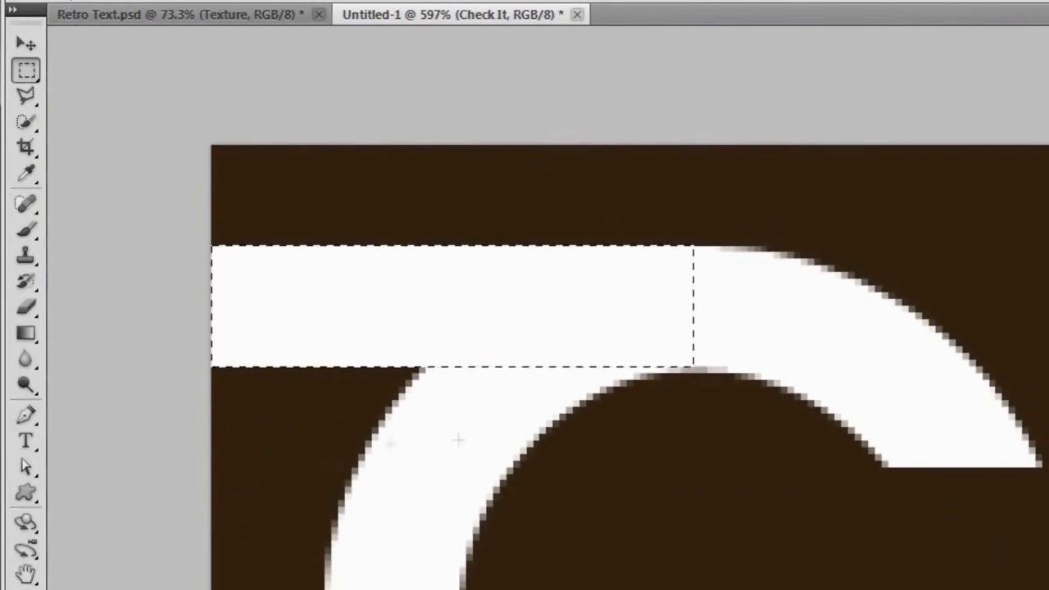
key("ctrl+d")
scroll(496, 360, "down", 1)
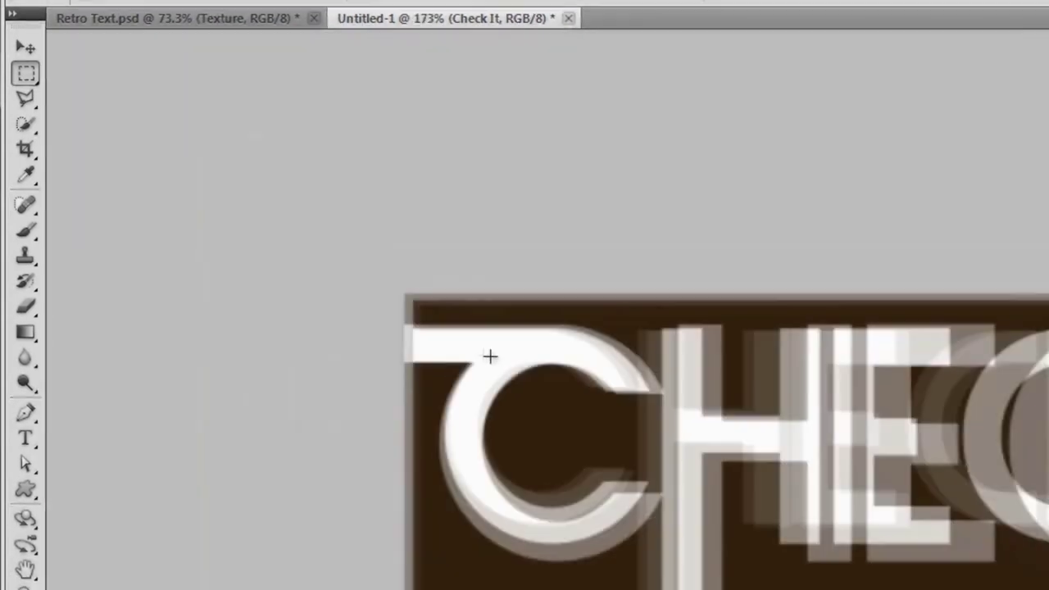
Step: Select a vertical strip matching the E's stem up to the canvas's top edge, fill it white and deselect
scroll(664, 333, "up", 1)
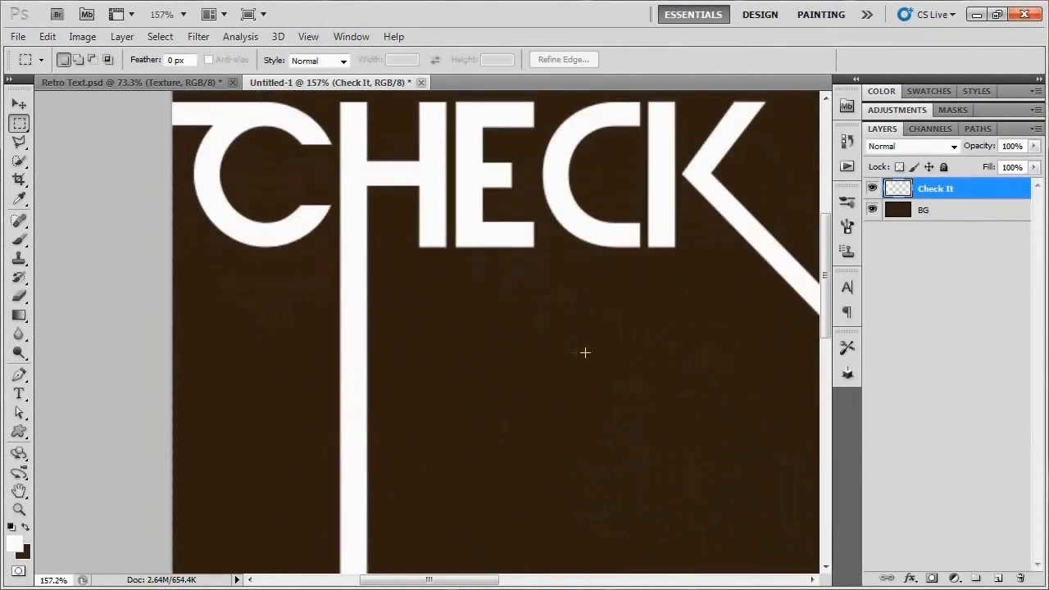
left_click_drag(597, 309, 485, 346)
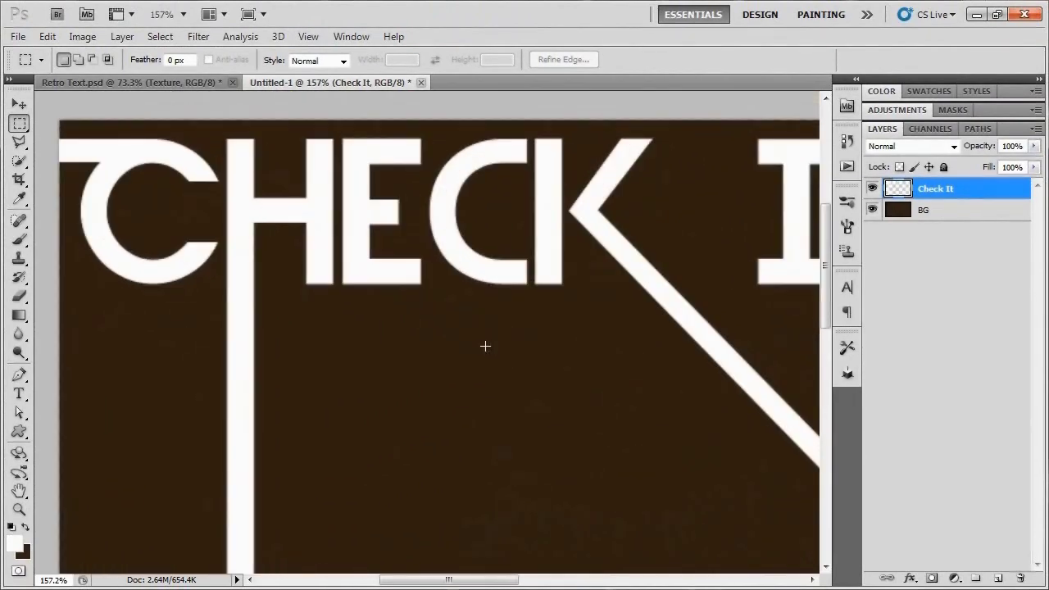
scroll(374, 217, "up", 3)
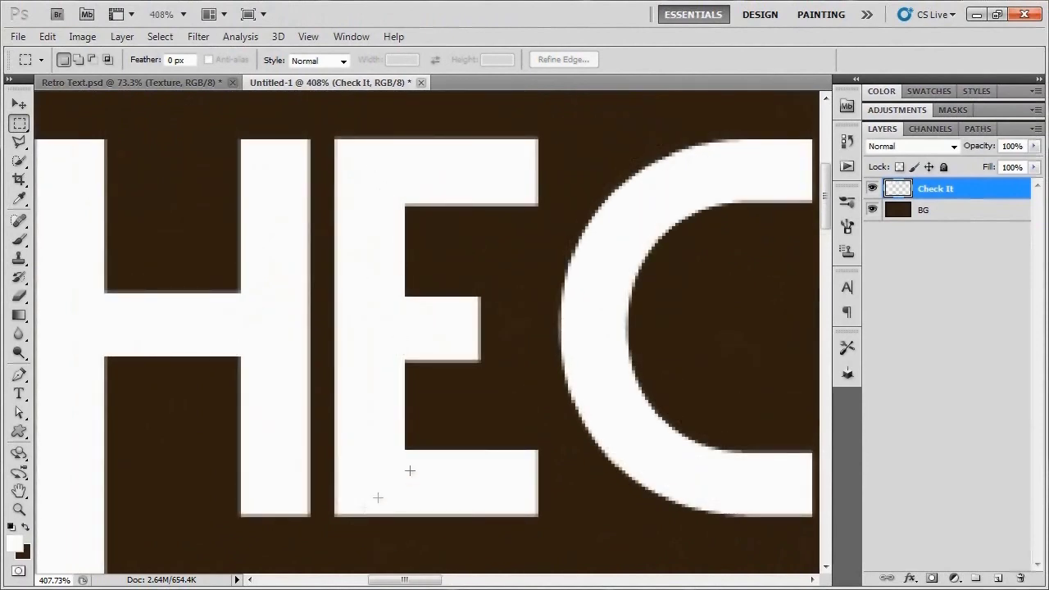
left_click_drag(392, 444, 388, 366)
left_click_drag(329, 197, 338, 90)
scroll(336, 195, "up", 5)
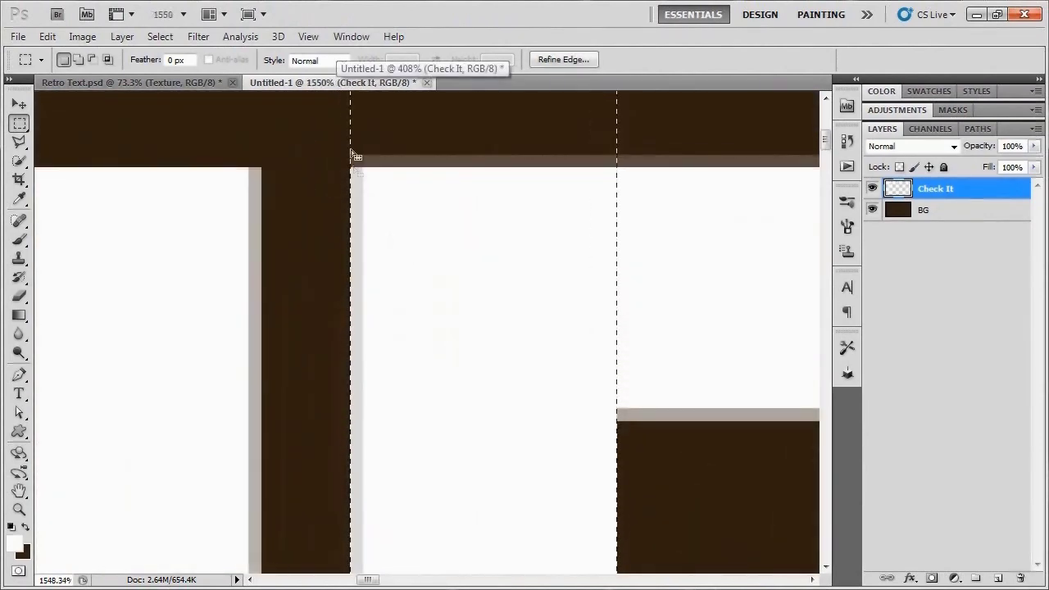
scroll(358, 365, "down", 3)
left_click_drag(428, 437, 492, 235)
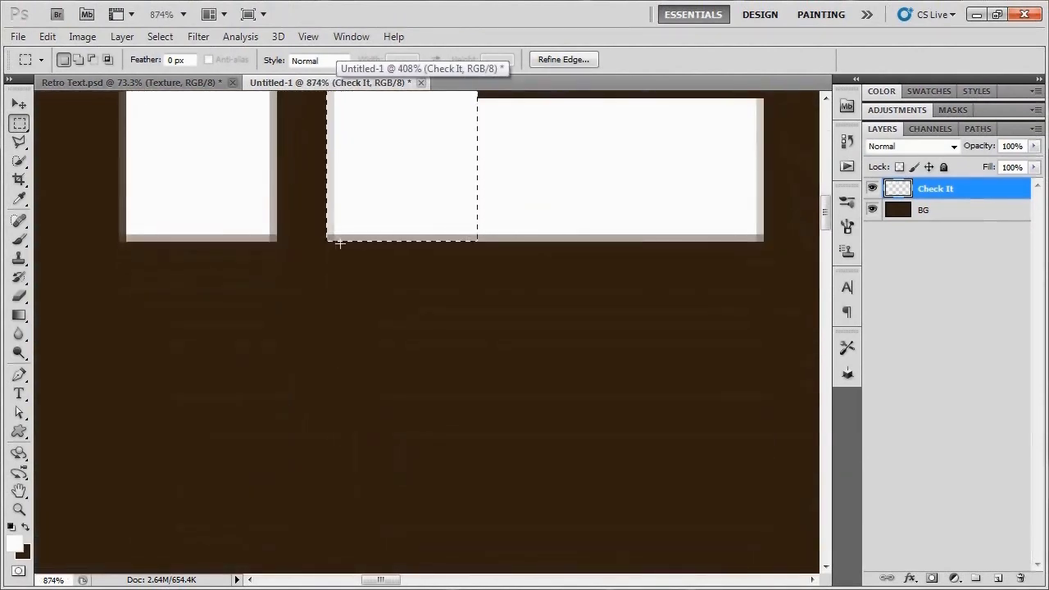
scroll(340, 244, "up", 2)
left_click_drag(566, 284, 246, 237)
scroll(328, 270, "down", 2)
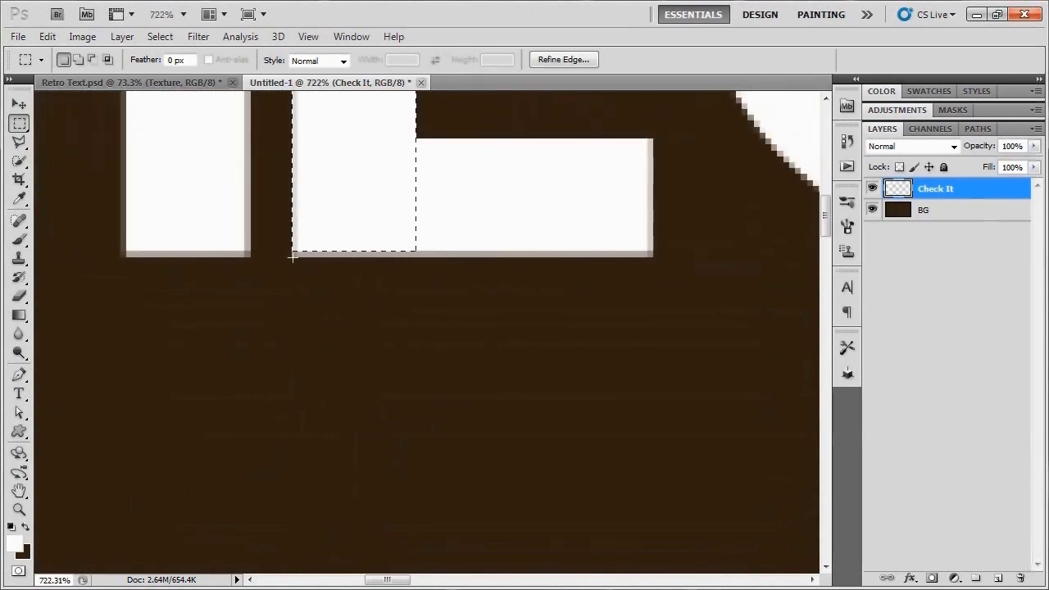
scroll(558, 251, "down", 1)
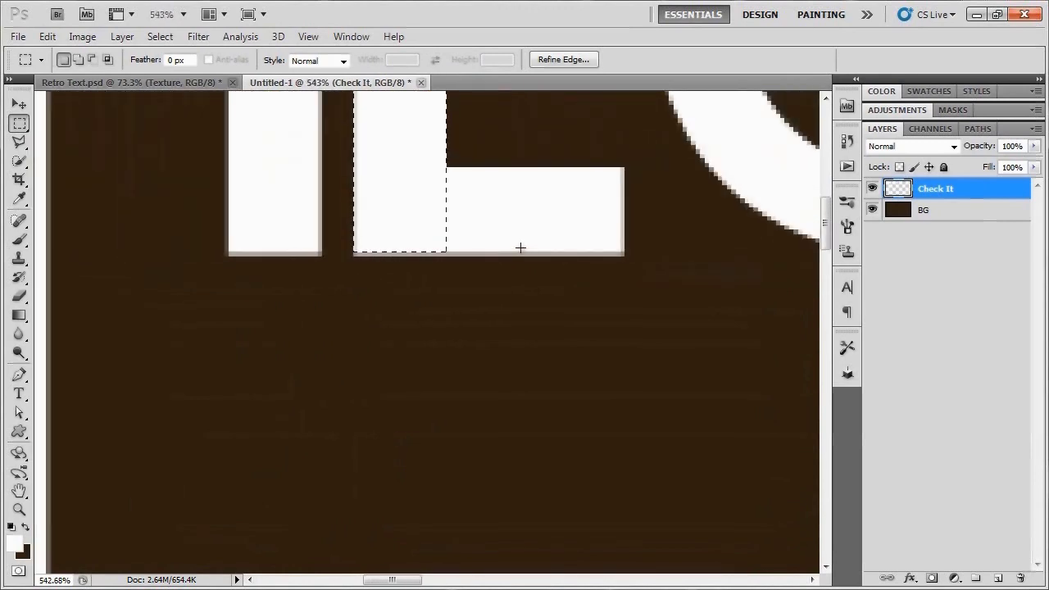
left_click_drag(578, 255, 564, 424)
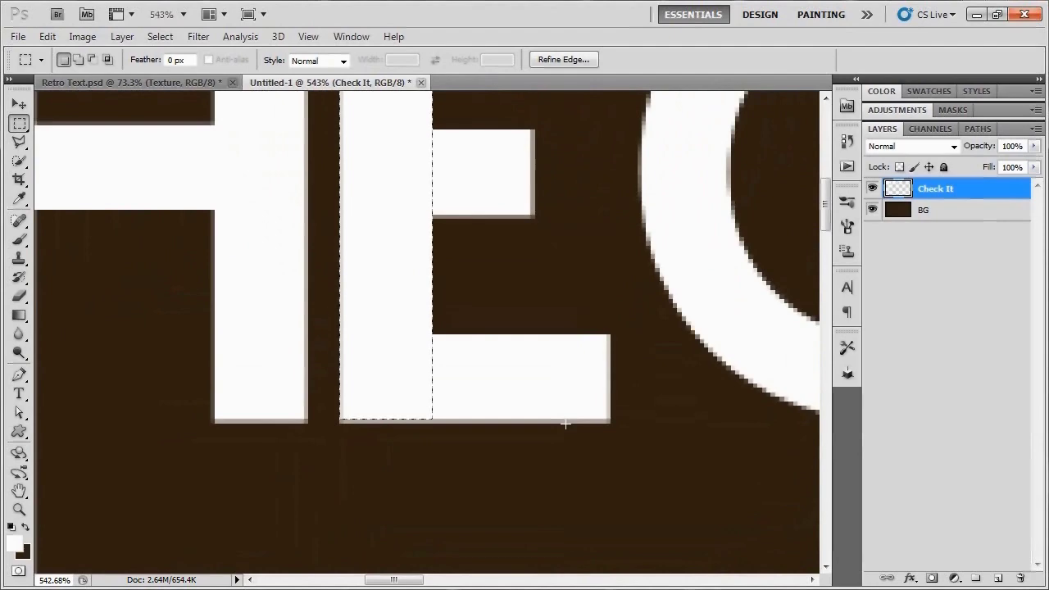
key("ctrl+d")
scroll(546, 356, "down", 3)
scroll(491, 188, "up", 1)
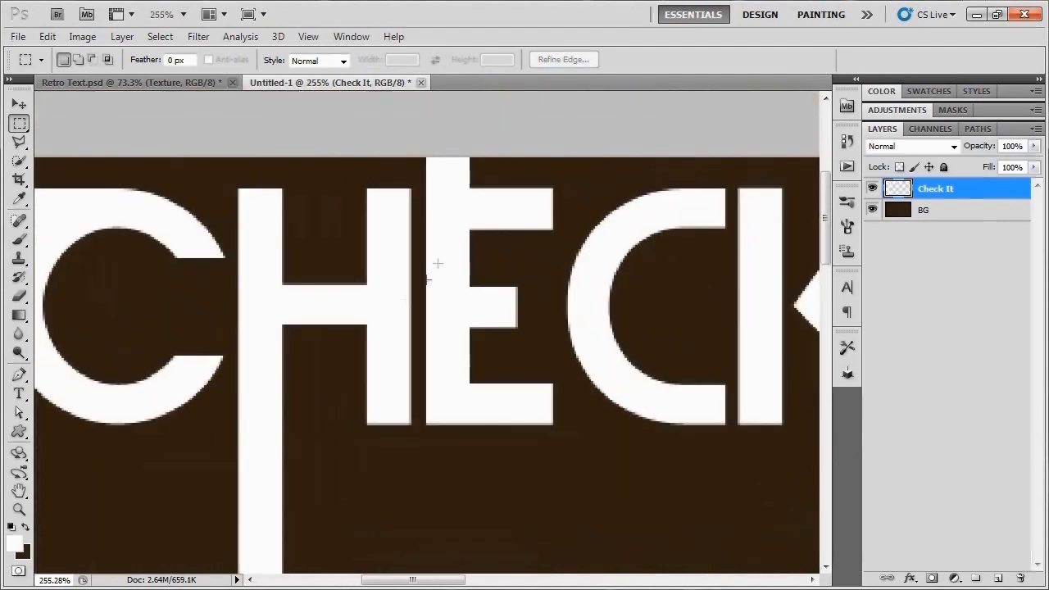
scroll(373, 433, "up", 3)
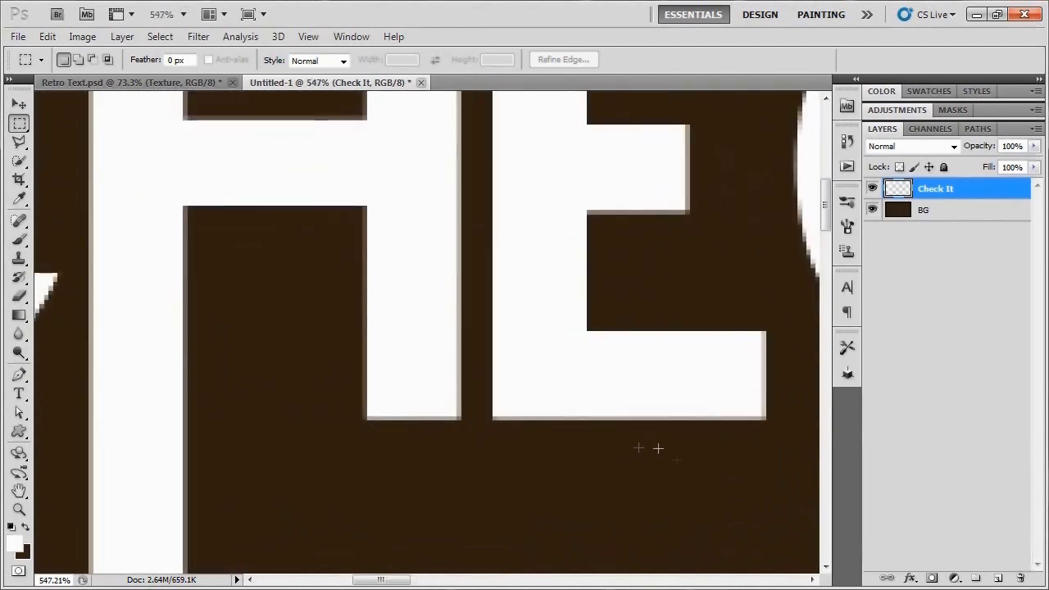
scroll(661, 463, "down", 6)
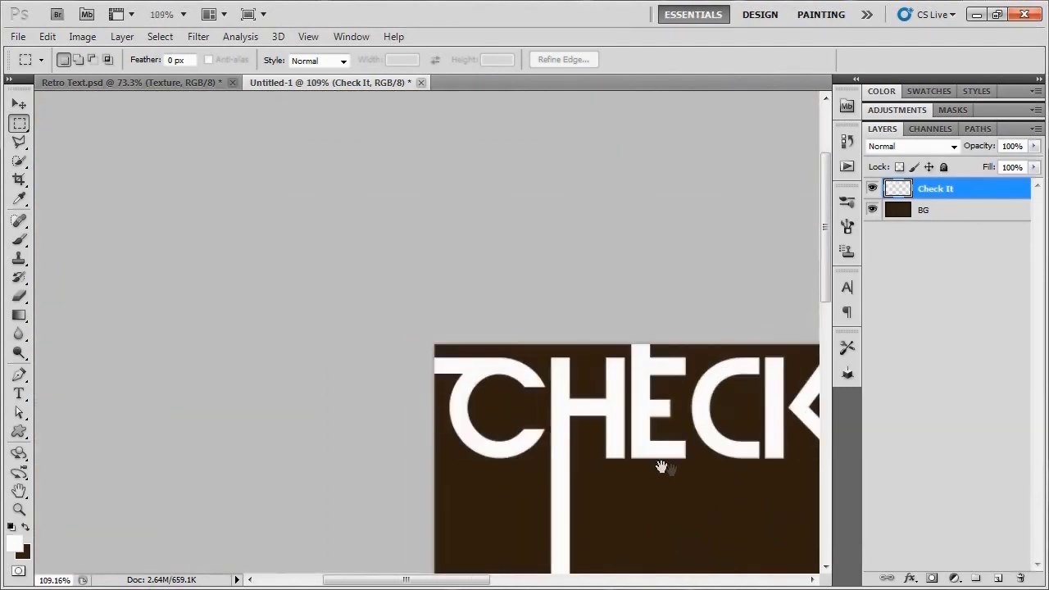
scroll(661, 466, "down", 1)
left_click_drag(672, 467, 368, 251)
scroll(368, 251, "down", 1)
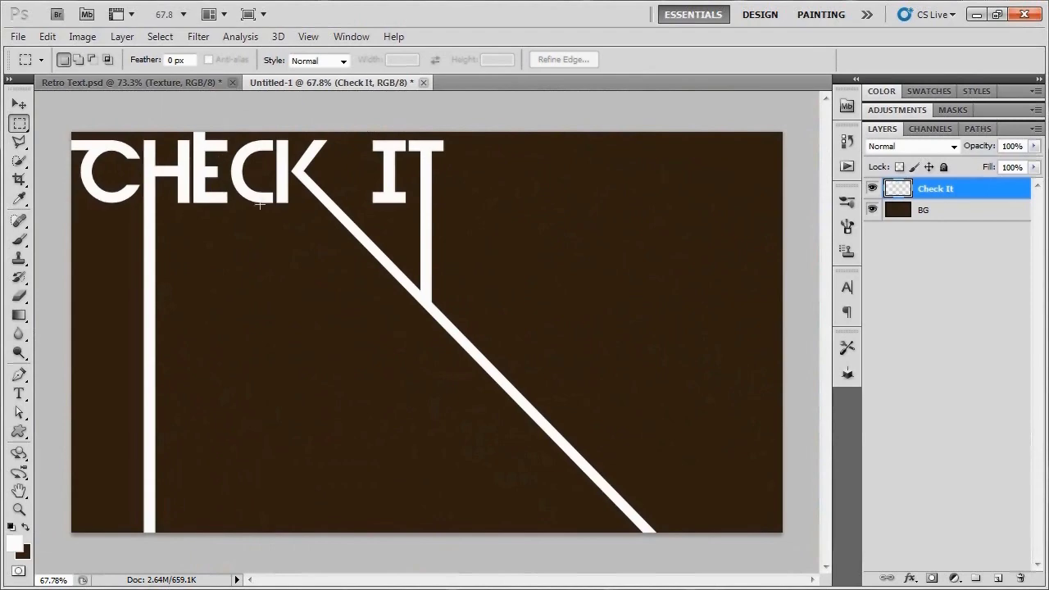
Step: Select a horizontal band as high as the E's bottom bar, from the H's right leg to the right side of the K's stem
scroll(264, 164, "up", 3)
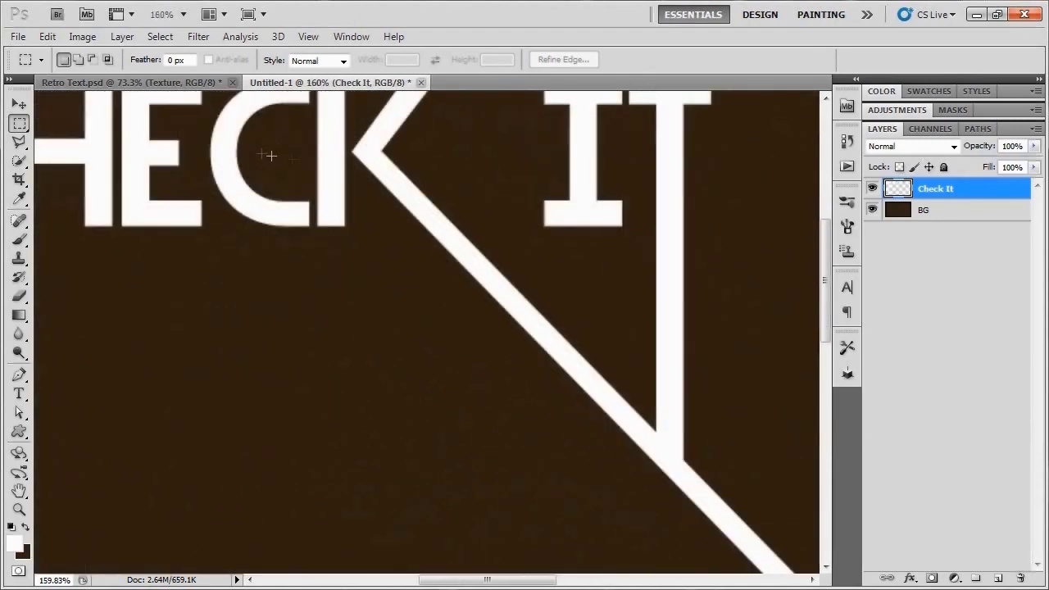
left_click_drag(284, 237, 377, 406)
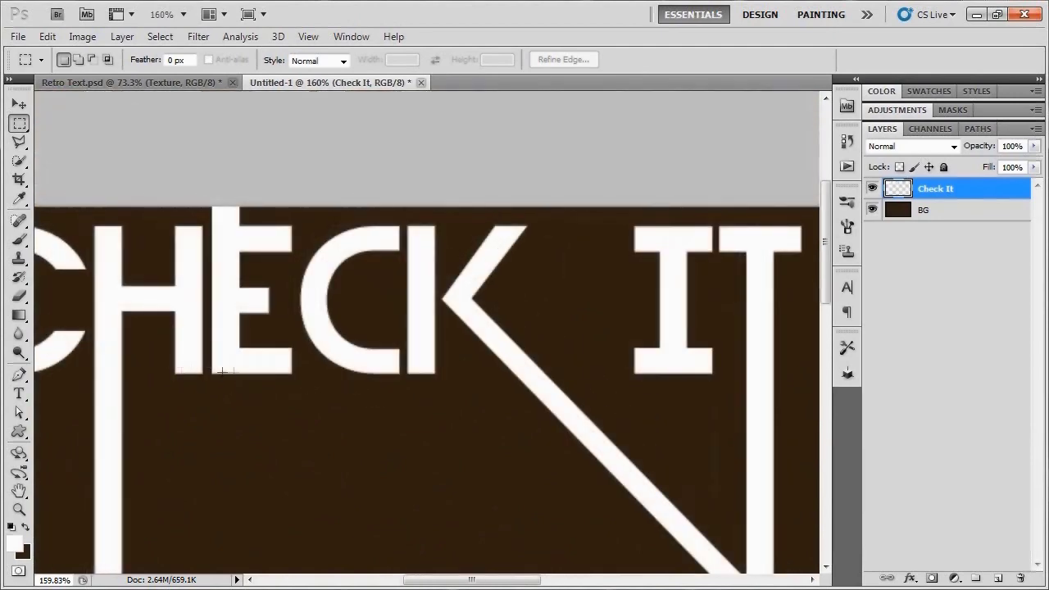
scroll(199, 371, "up", 2)
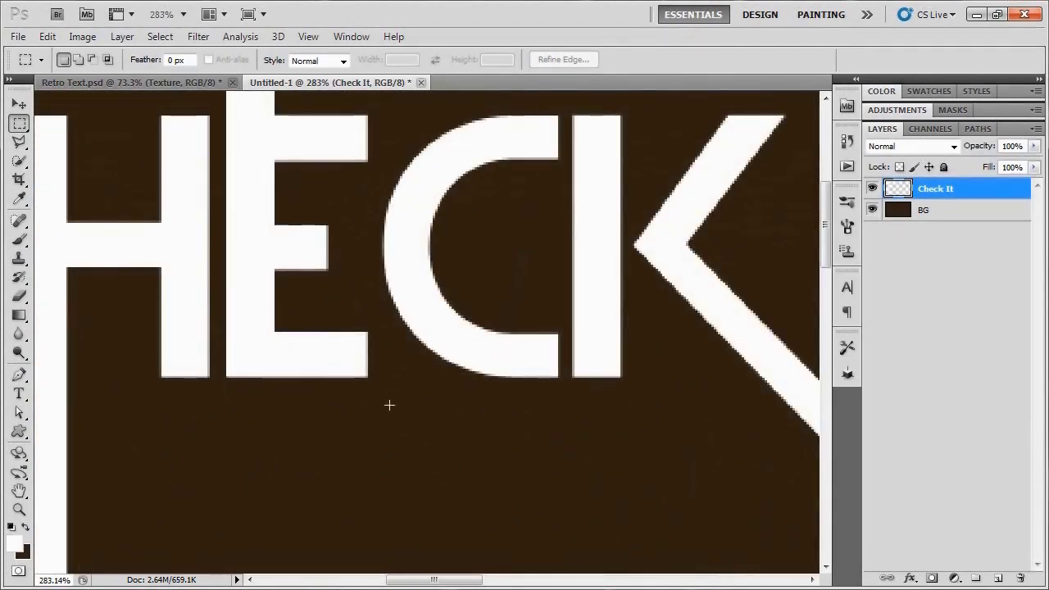
scroll(238, 367, "up", 2)
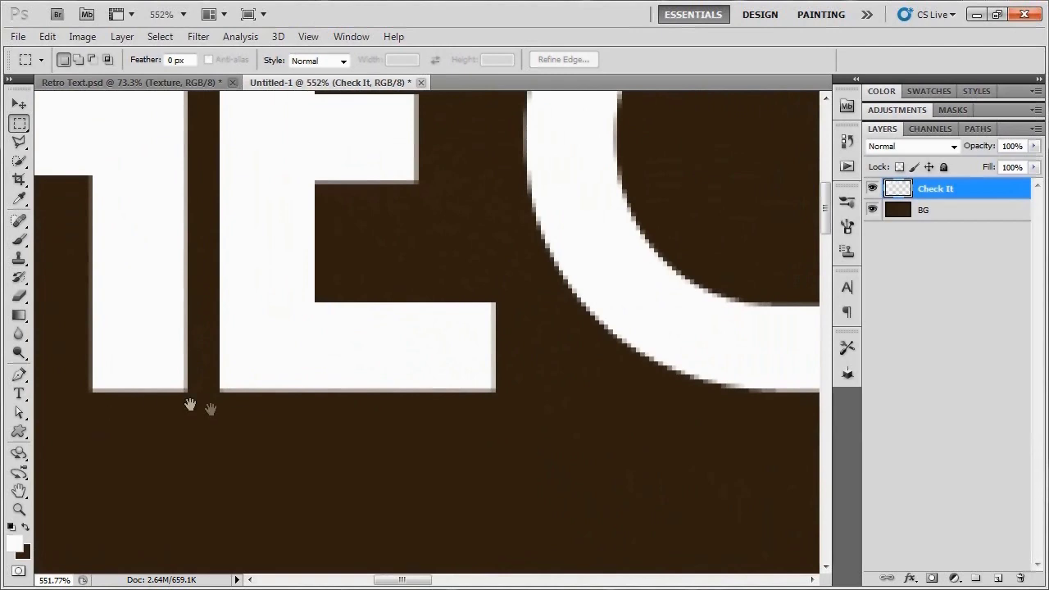
left_click_drag(218, 415, 267, 434)
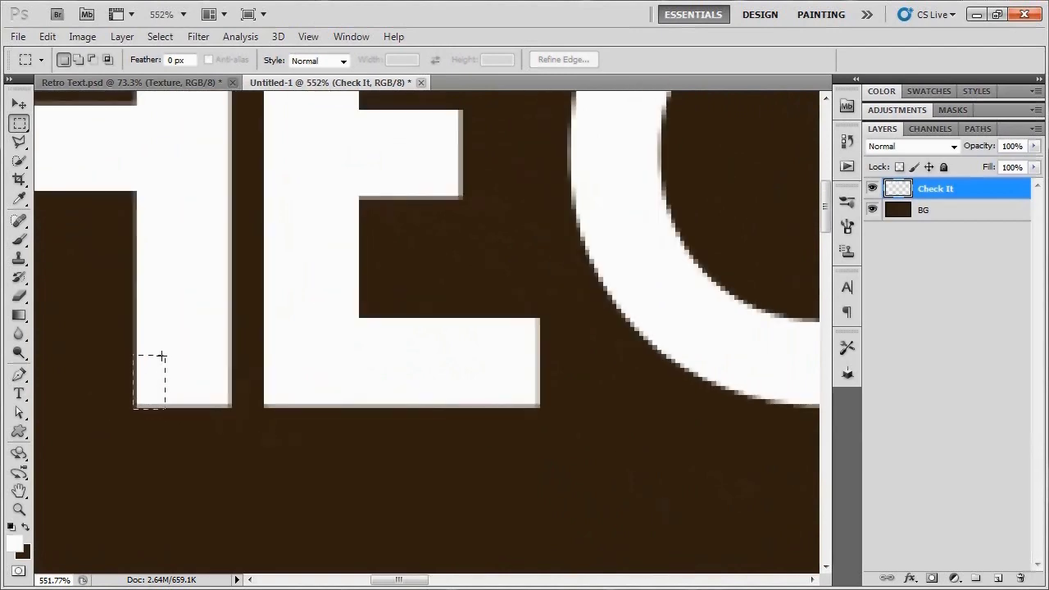
left_click_drag(568, 317, 742, 321)
scroll(739, 344, "up", 2)
left_click_drag(614, 335, 464, 296)
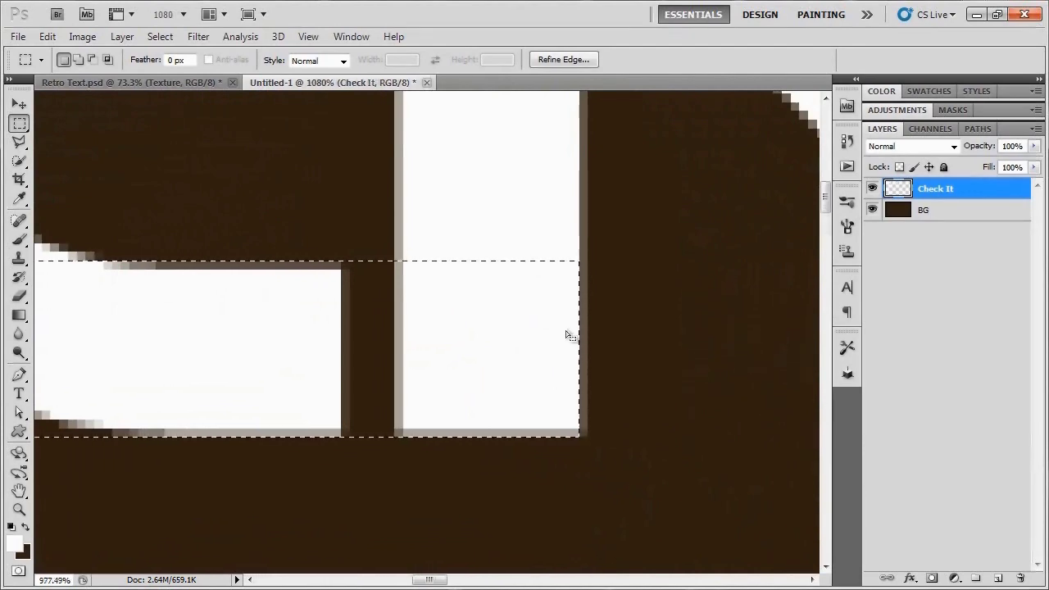
scroll(565, 328, "down", 3)
left_click_drag(533, 328, 235, 385)
Step: Fill the selected baseline band with white to join the bottoms of H, E, C and K, and deselect
scroll(235, 385, "up", 5)
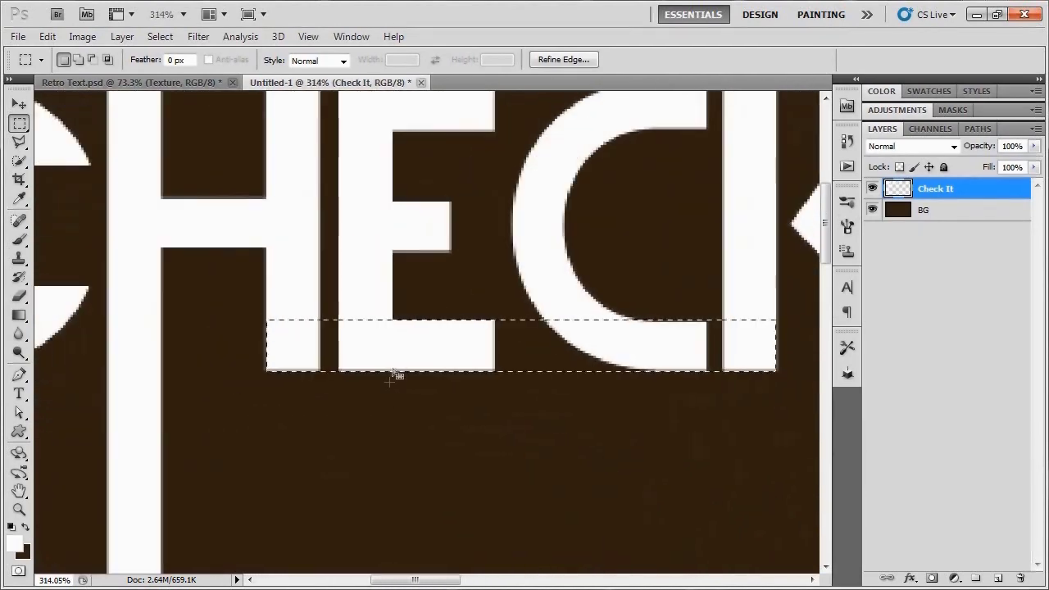
scroll(338, 431, "down", 2)
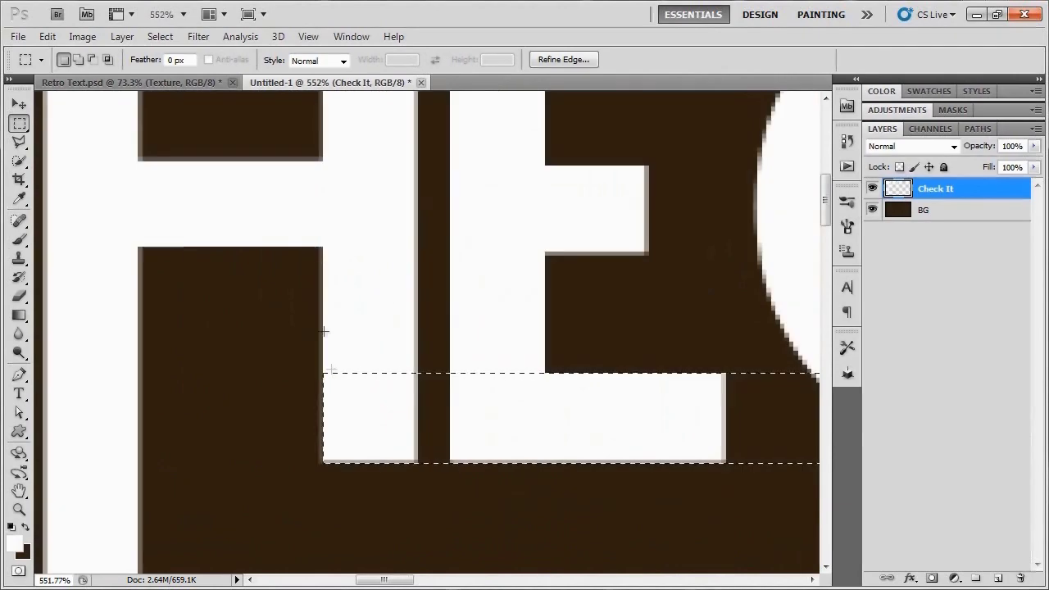
scroll(375, 450, "up", 1)
scroll(383, 382, "down", 1)
scroll(384, 382, "up", 1)
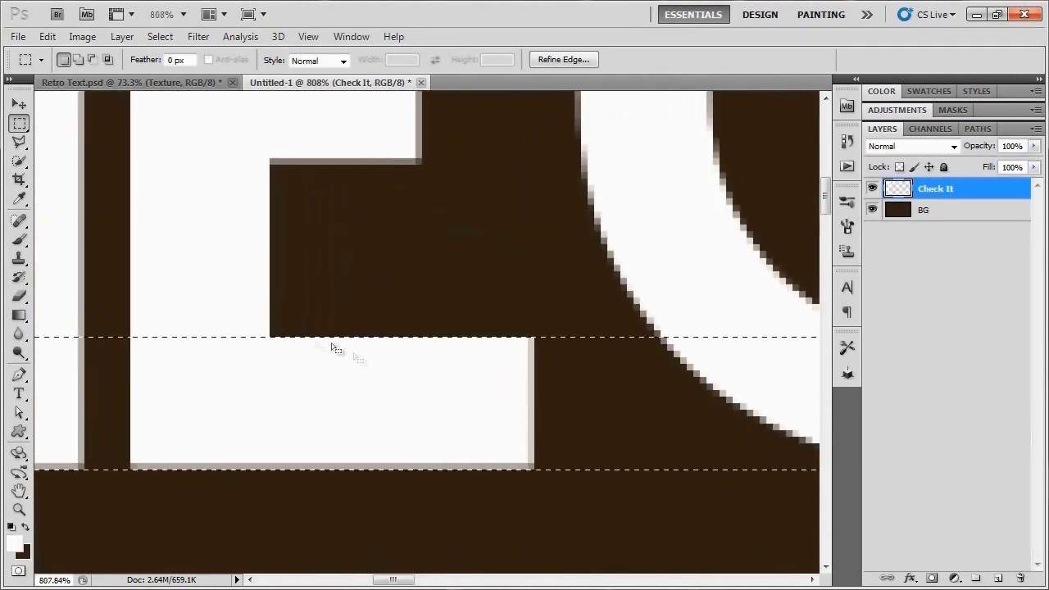
scroll(578, 439, "down", 4)
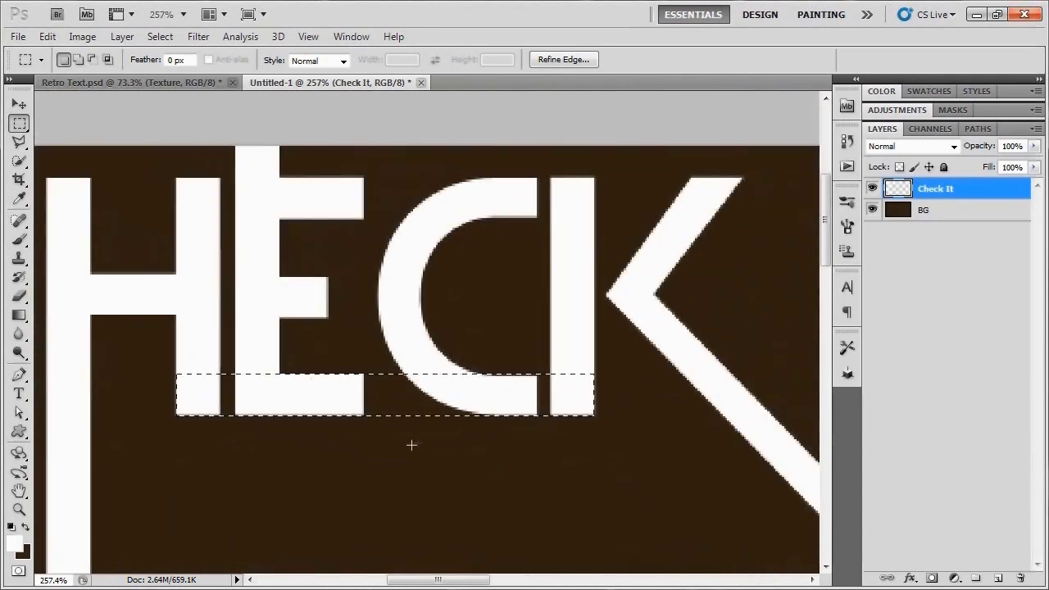
key("alt+BackSpace")
key("ctrl+d")
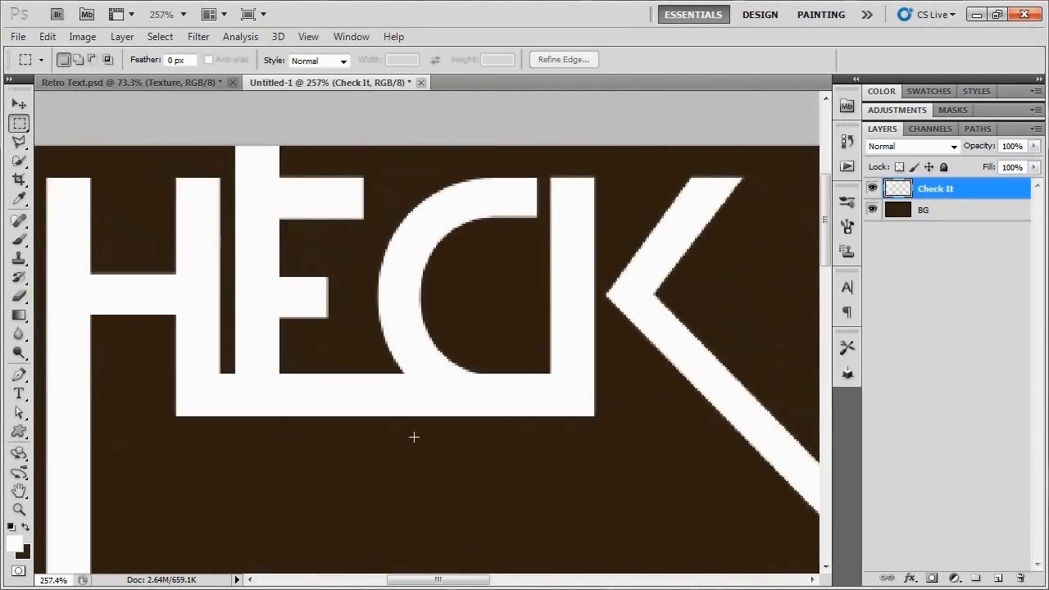
scroll(416, 423, "down", 2)
left_click_drag(454, 463, 406, 318)
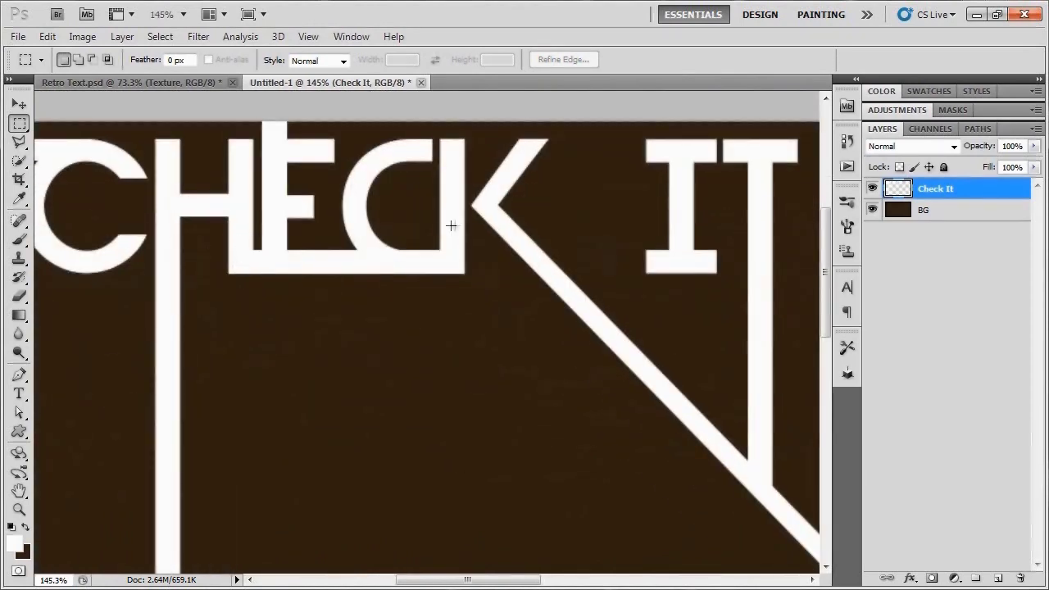
scroll(500, 360, "down", 2)
scroll(486, 341, "down", 1)
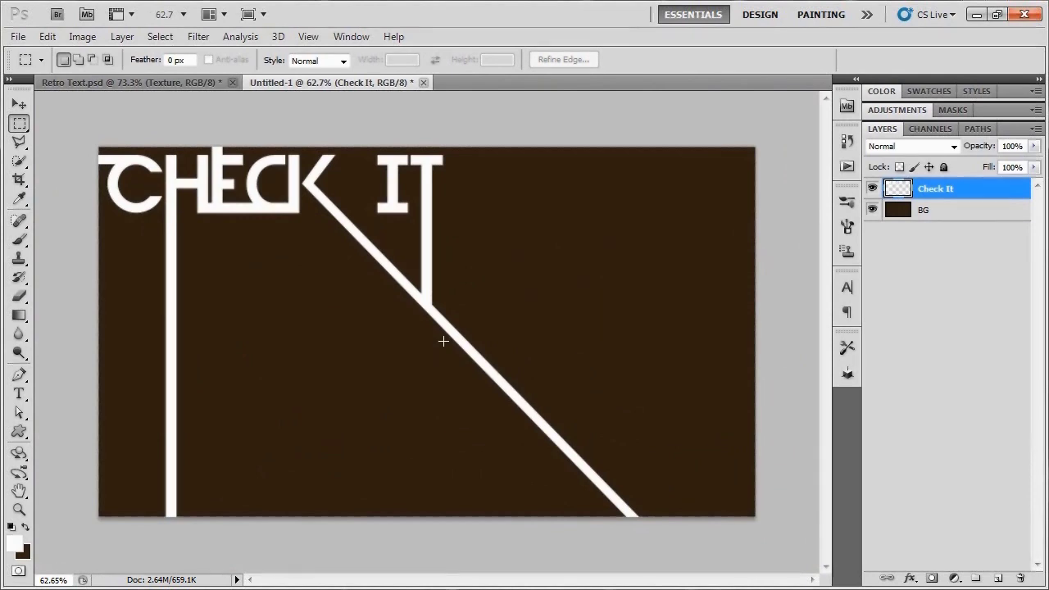
Step: Select the letter I with the Rectangular Marquee tool, put it on its own layer and name that layer I
scroll(388, 222, "up", 5)
left_click_drag(388, 177, 392, 355)
left_click_drag(378, 184, 446, 145)
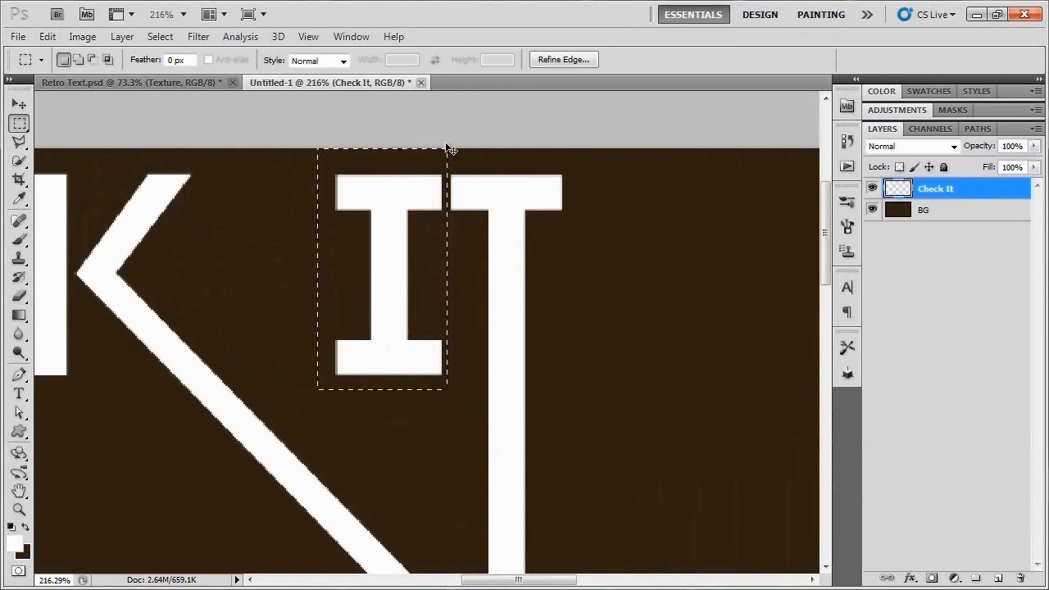
key("ctrl+j")
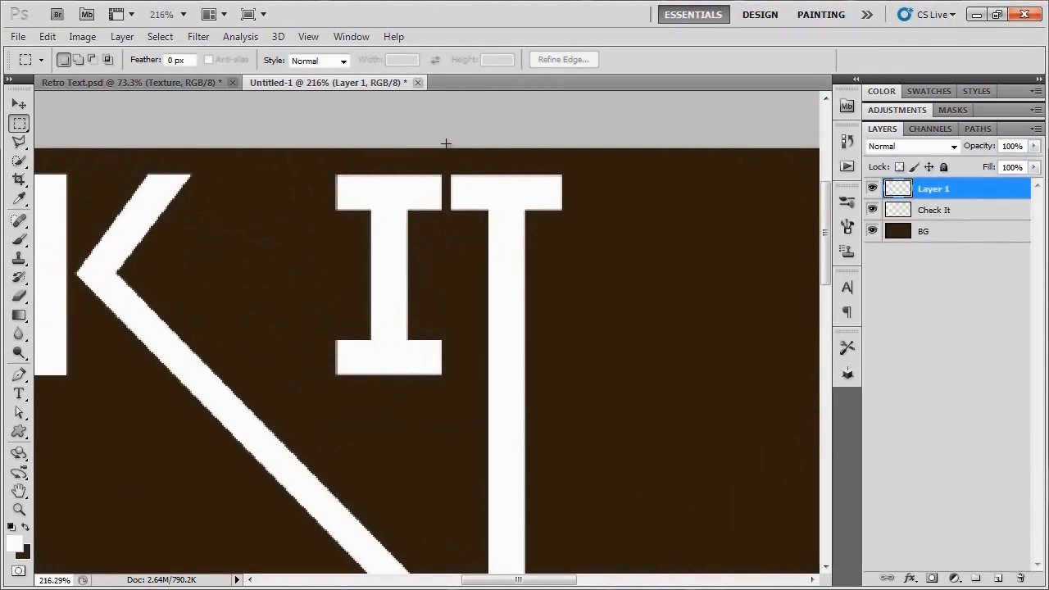
left_click(873, 189)
left_click(873, 189)
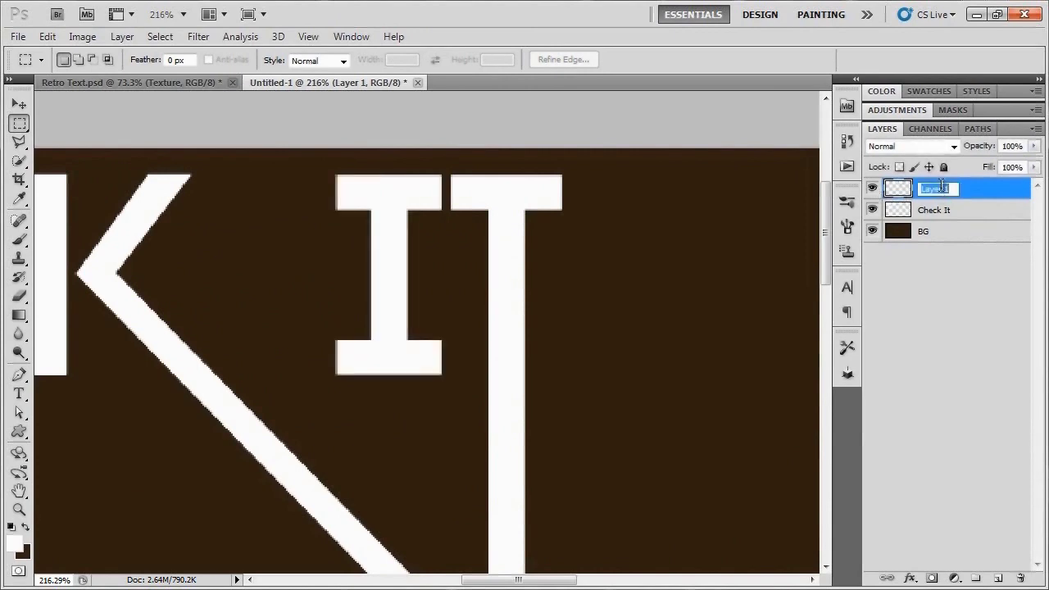
key("Return")
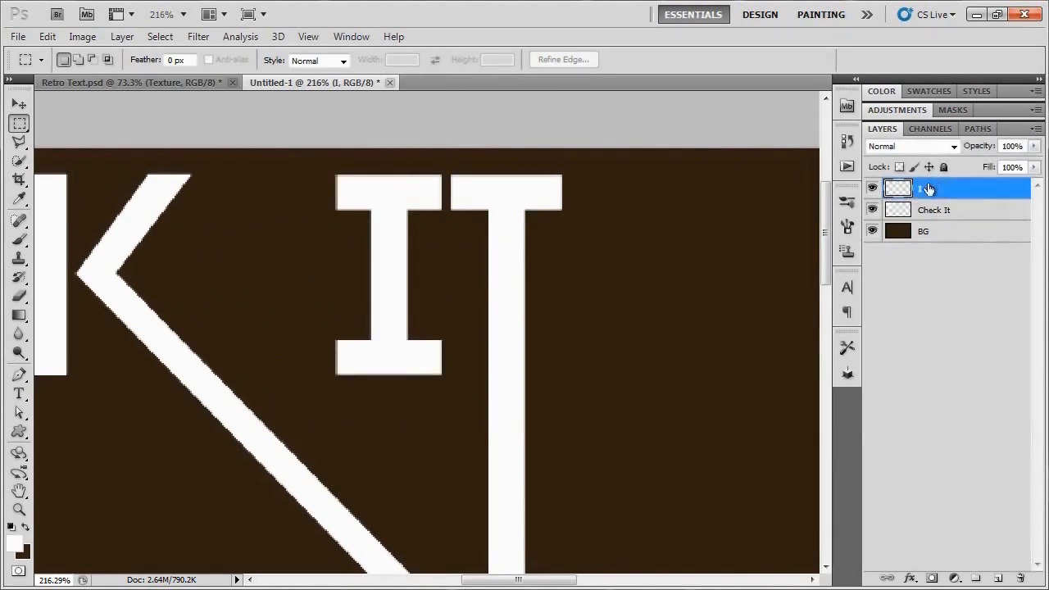
Step: Add a Color Overlay with colour #fc9e1d to the I layer and collapse the layer's effects list
left_click(911, 578)
left_click(950, 508)
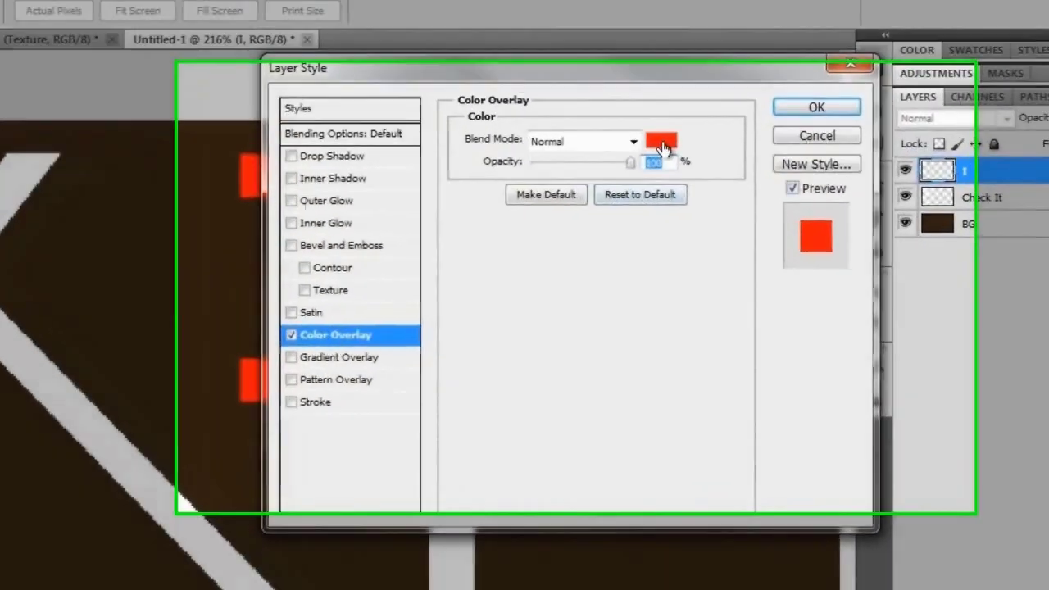
left_click(675, 165)
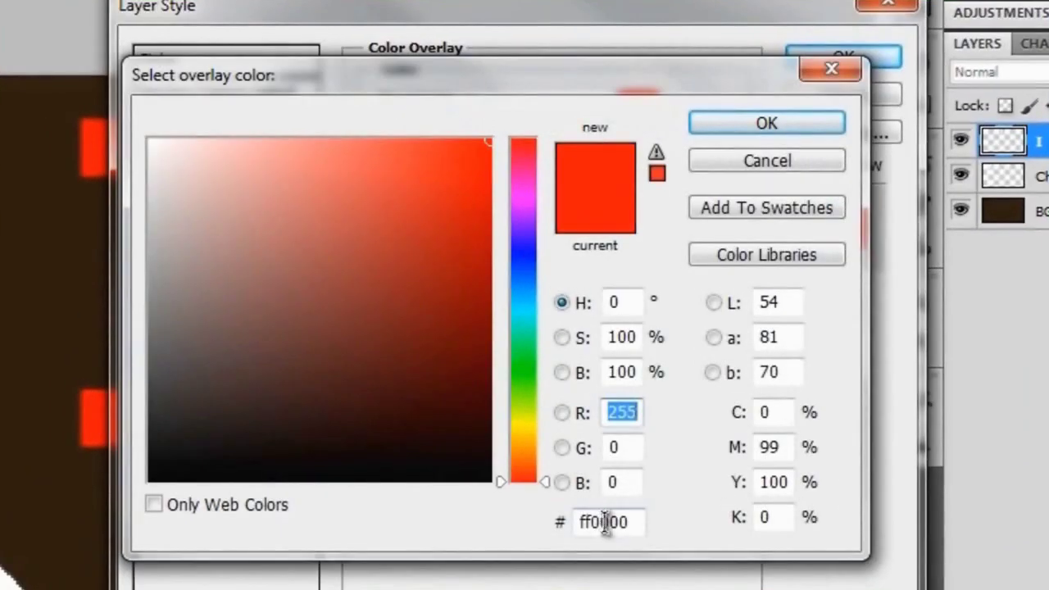
left_click(605, 523)
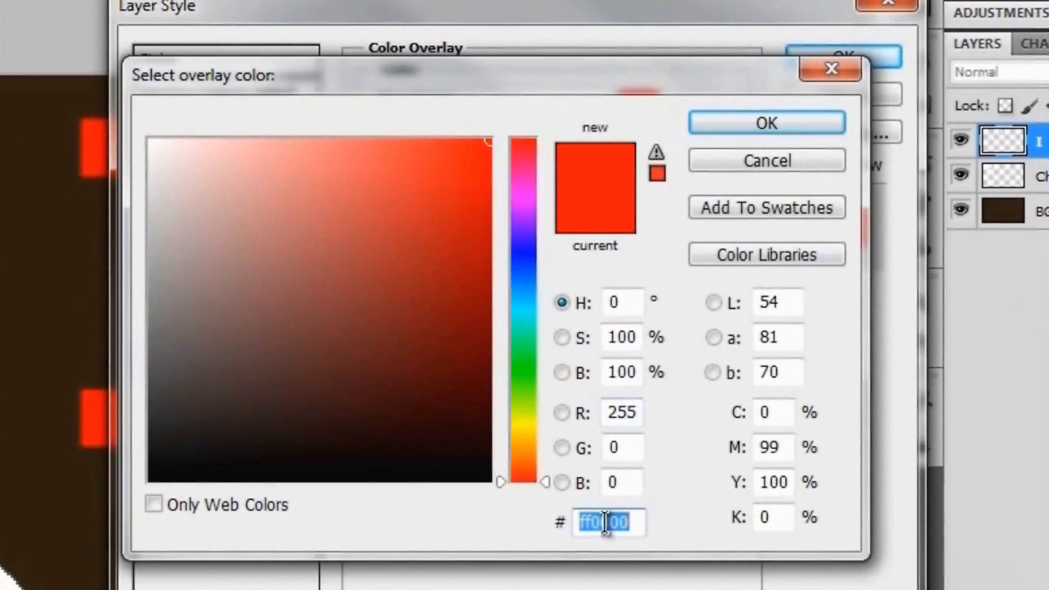
type("f")
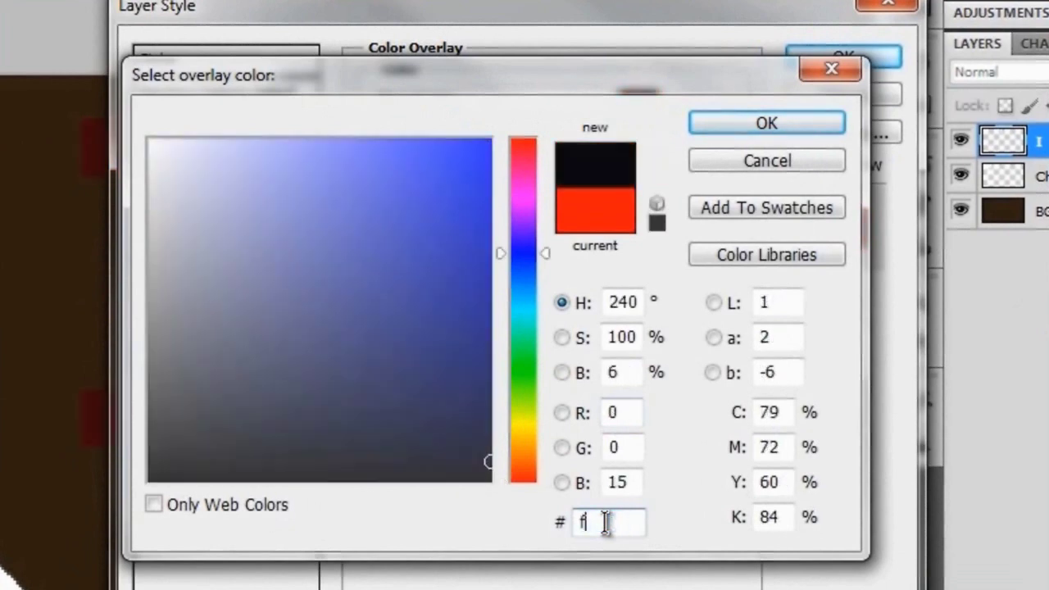
type("c")
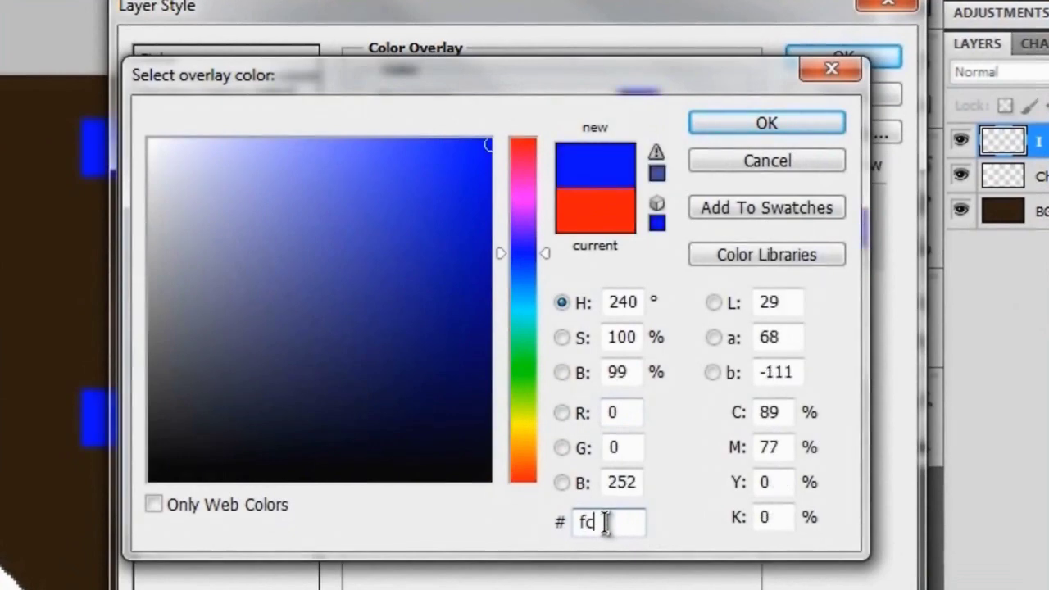
type("9e1d")
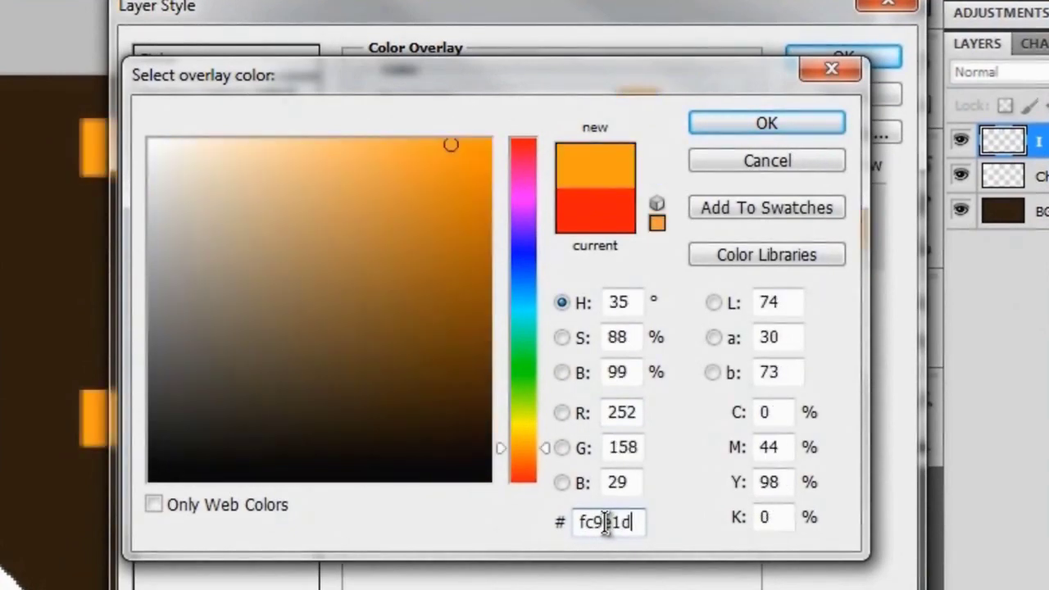
left_click(765, 123)
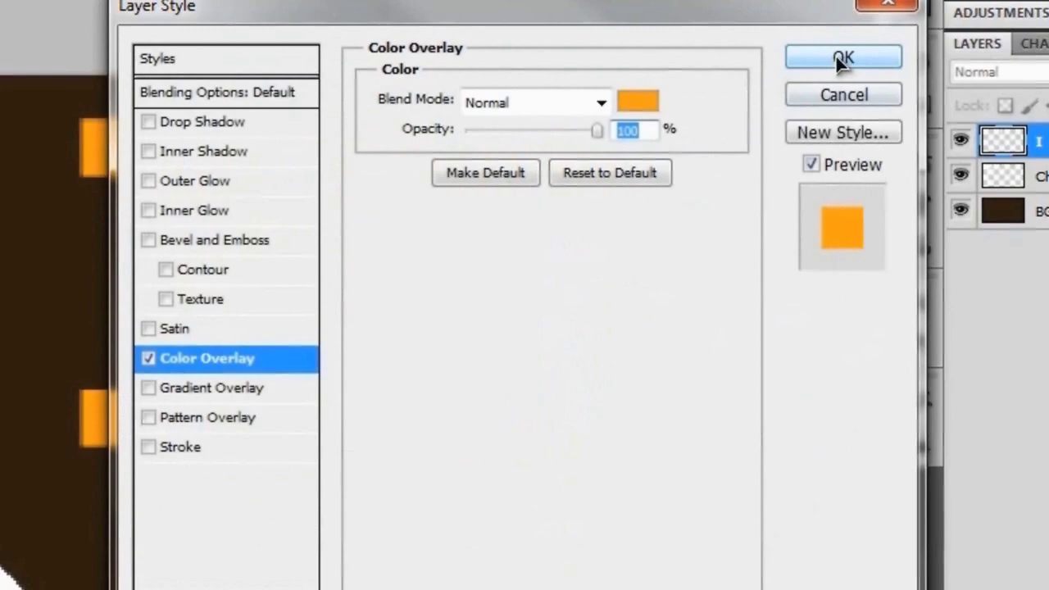
left_click(835, 57)
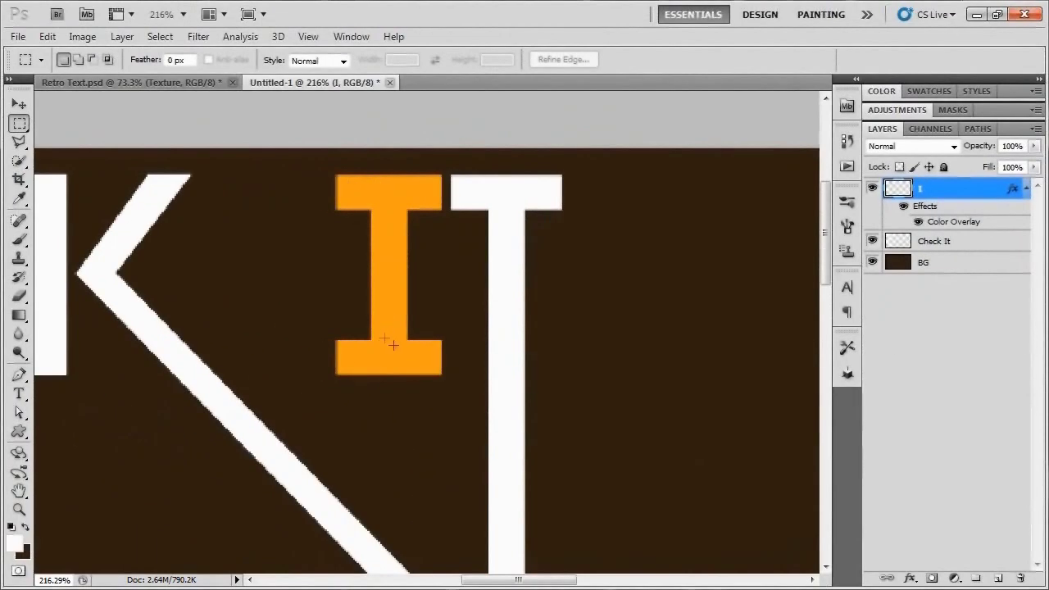
scroll(392, 345, "down", 6)
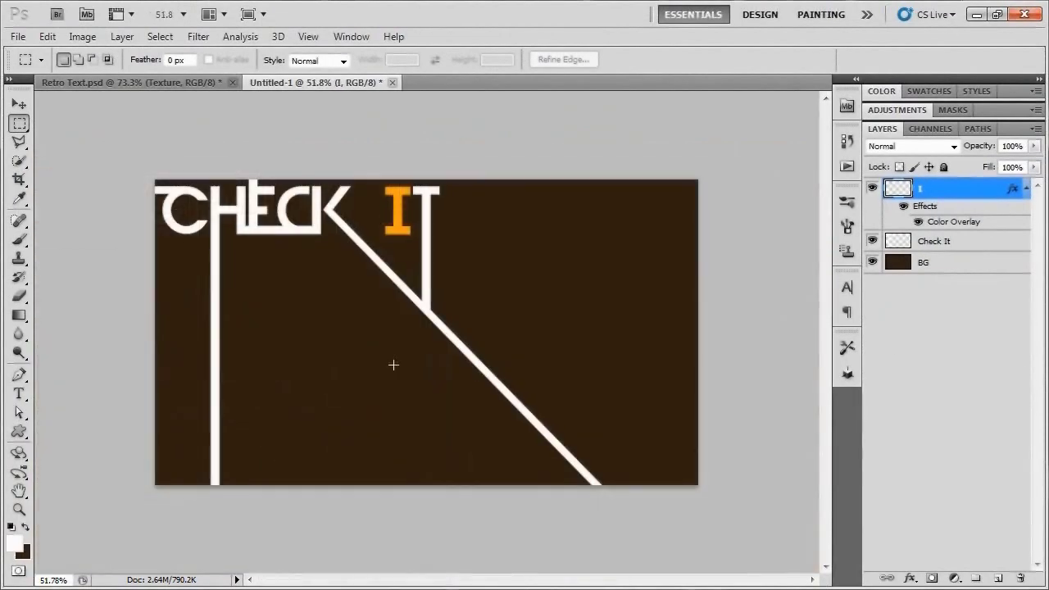
scroll(393, 365, "up", 2)
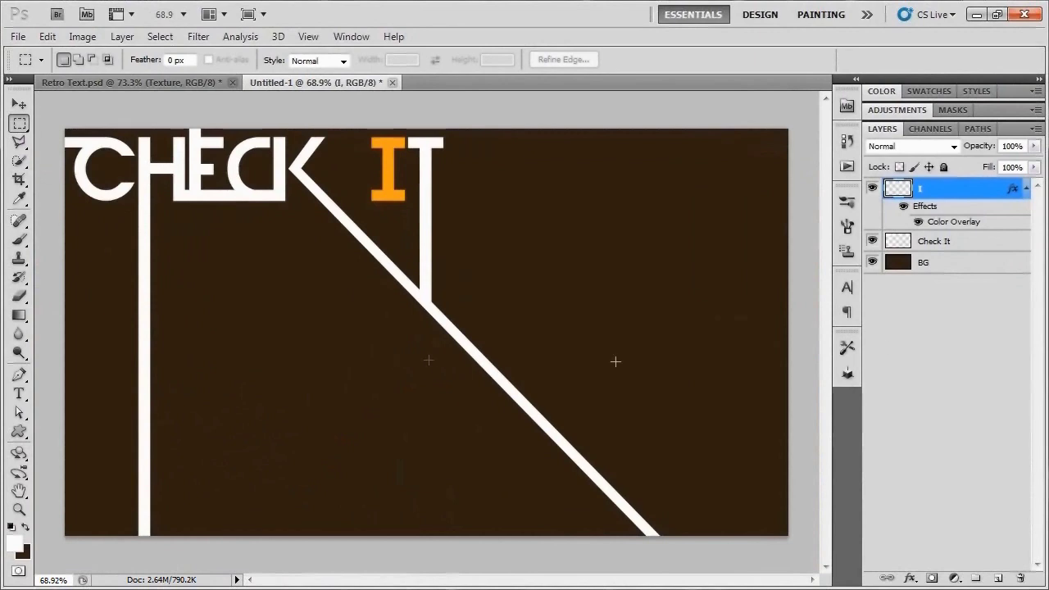
left_click(1025, 191)
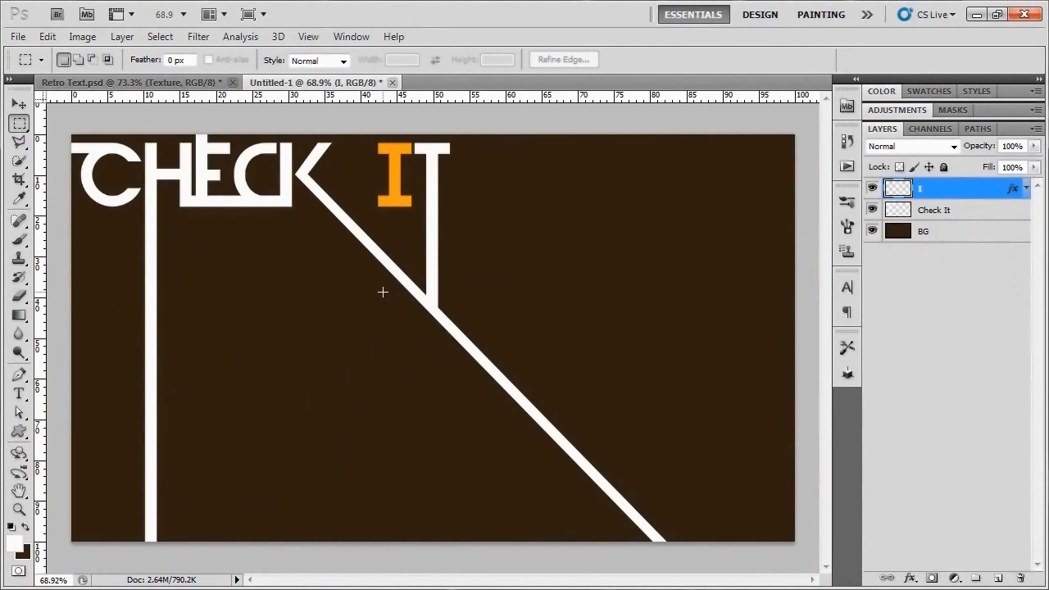
Step: Marquee the gap below the H's crossbar, snap guides to the crossbar's lower edge and both legs' inner edges, and deselect
left_click_drag(177, 240, 288, 306)
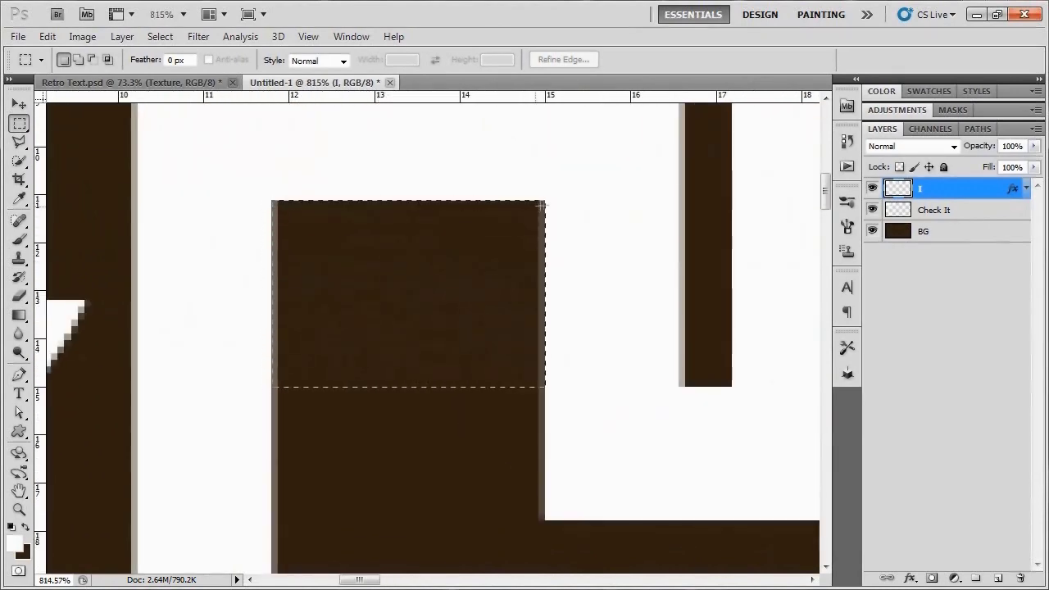
left_click_drag(545, 201, 545, 201)
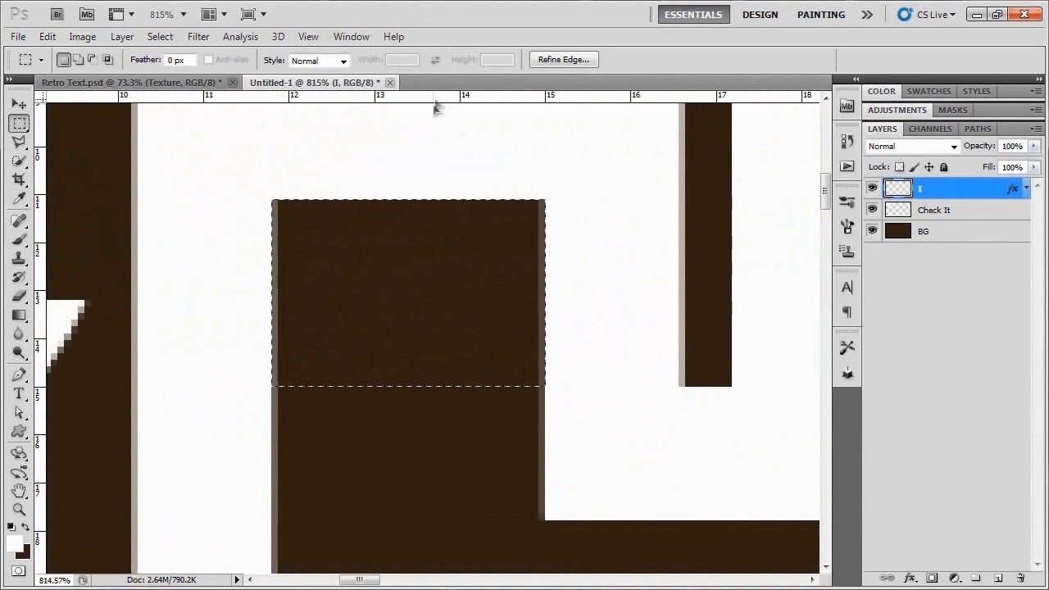
left_click_drag(420, 99, 423, 198)
left_click_drag(46, 210, 266, 260)
left_click_drag(55, 255, 536, 281)
key("ctrl+d")
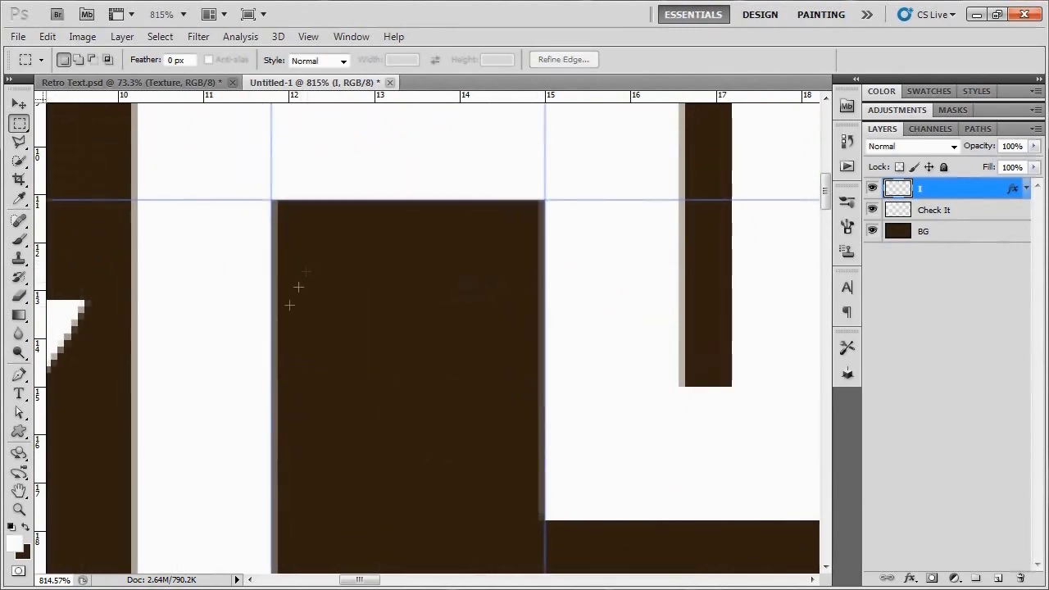
Step: Marquee the corner below the K's stem, snap guides to the baseline bar's lower edge and the stem's right edge, and deselect
scroll(497, 321, "down", 5)
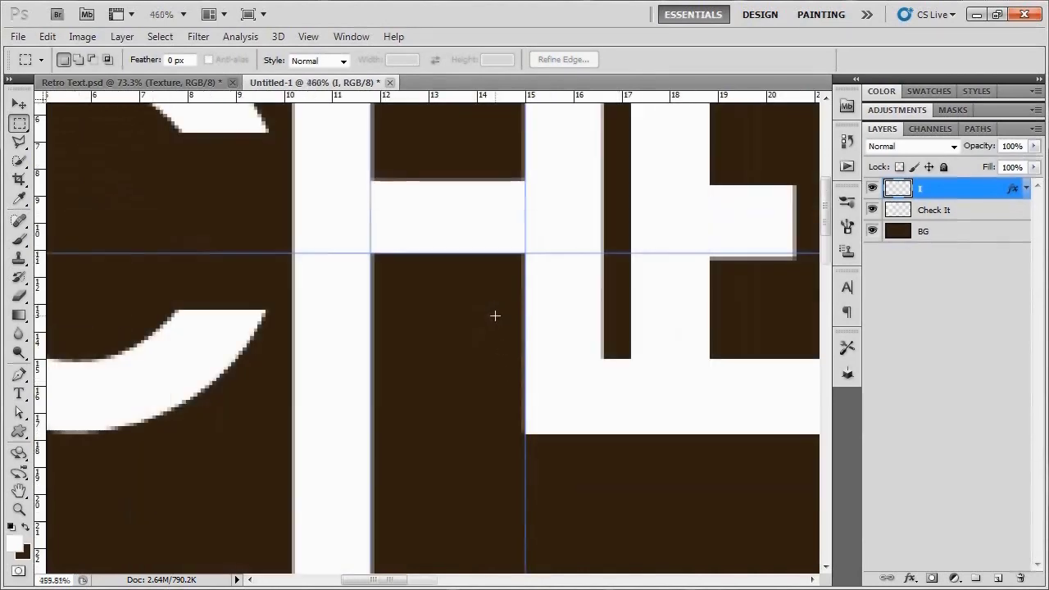
left_click_drag(692, 364, 201, 337)
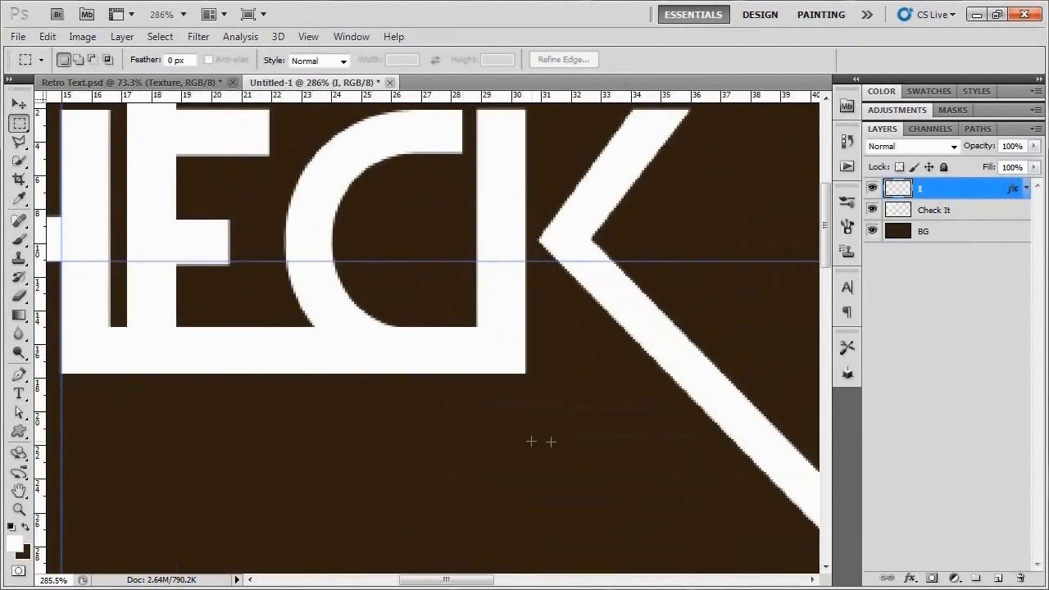
scroll(498, 379, "up", 1)
scroll(566, 388, "up", 3)
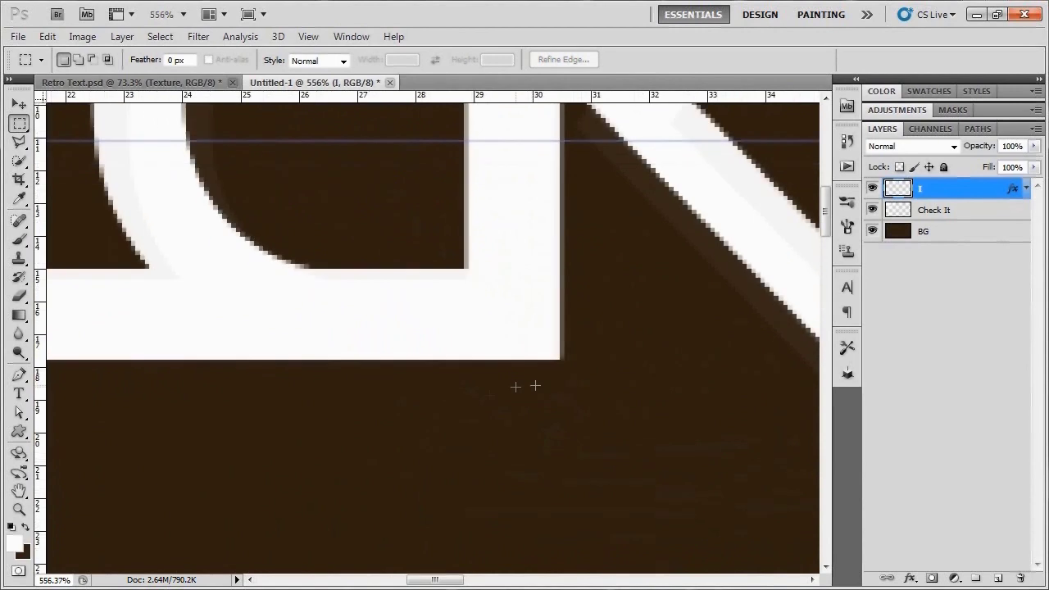
left_click_drag(428, 417, 560, 360)
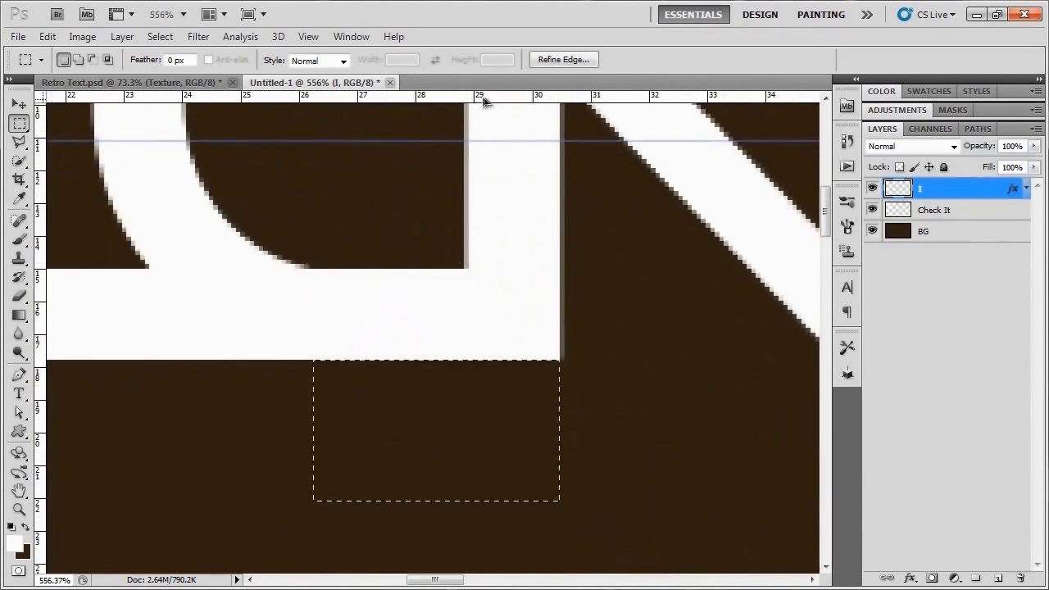
left_click_drag(480, 99, 476, 359)
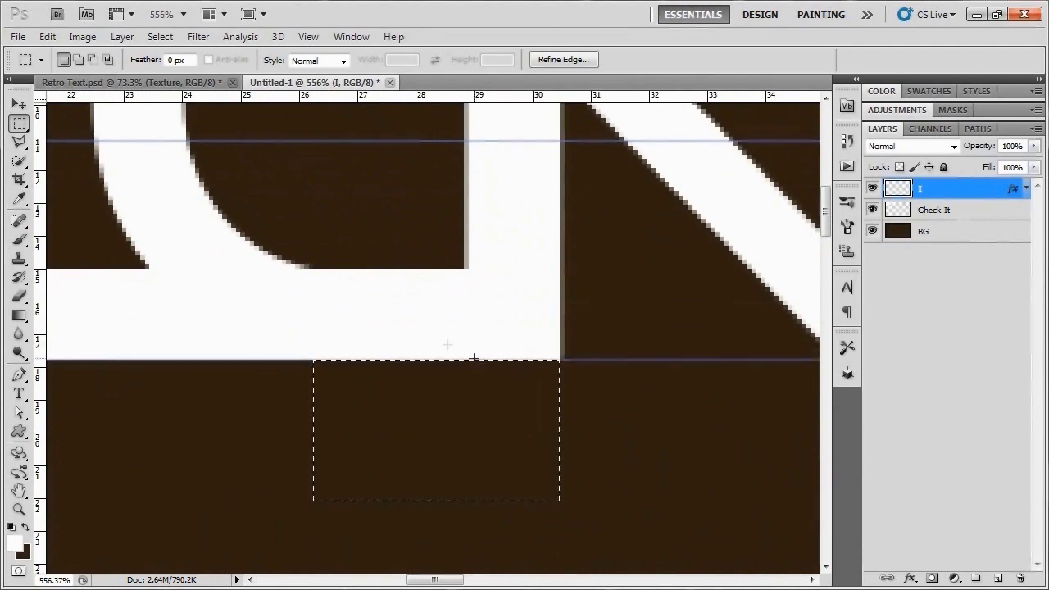
left_click_drag(39, 307, 560, 344)
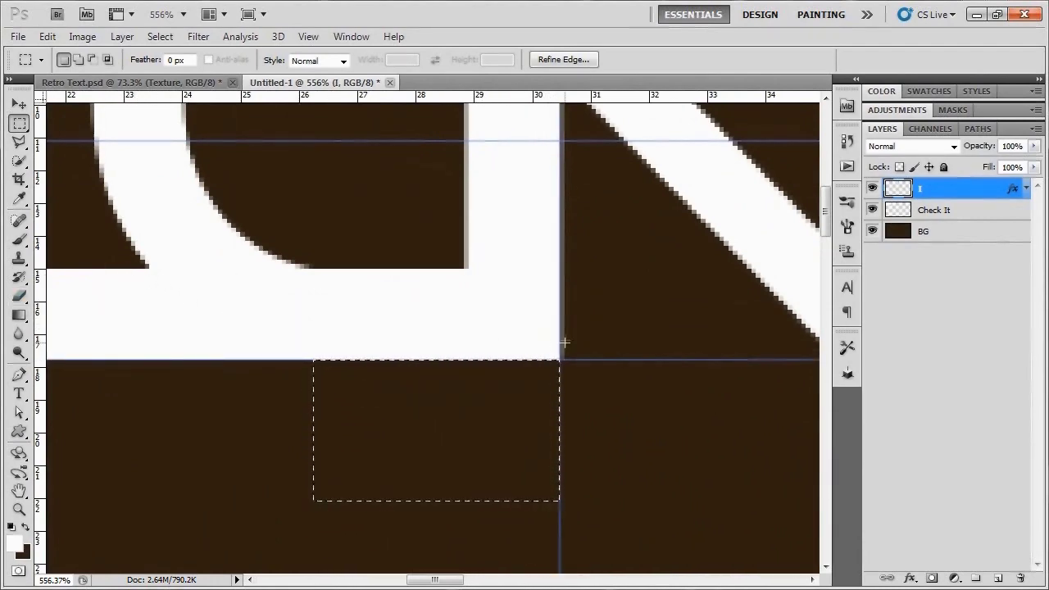
scroll(562, 344, "down", 3)
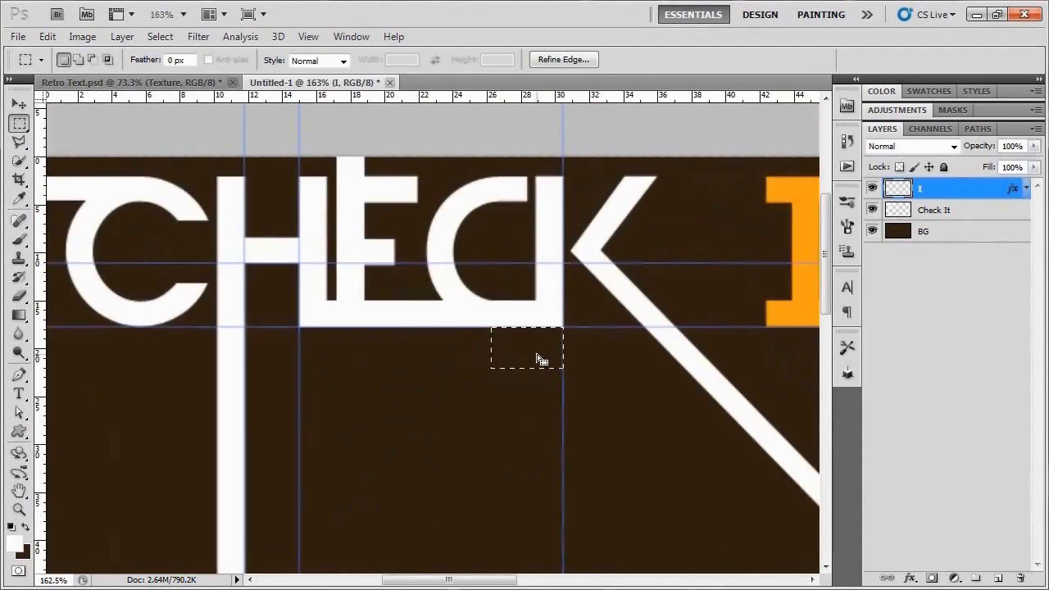
scroll(540, 359, "down", 3)
scroll(631, 473, "down", 2)
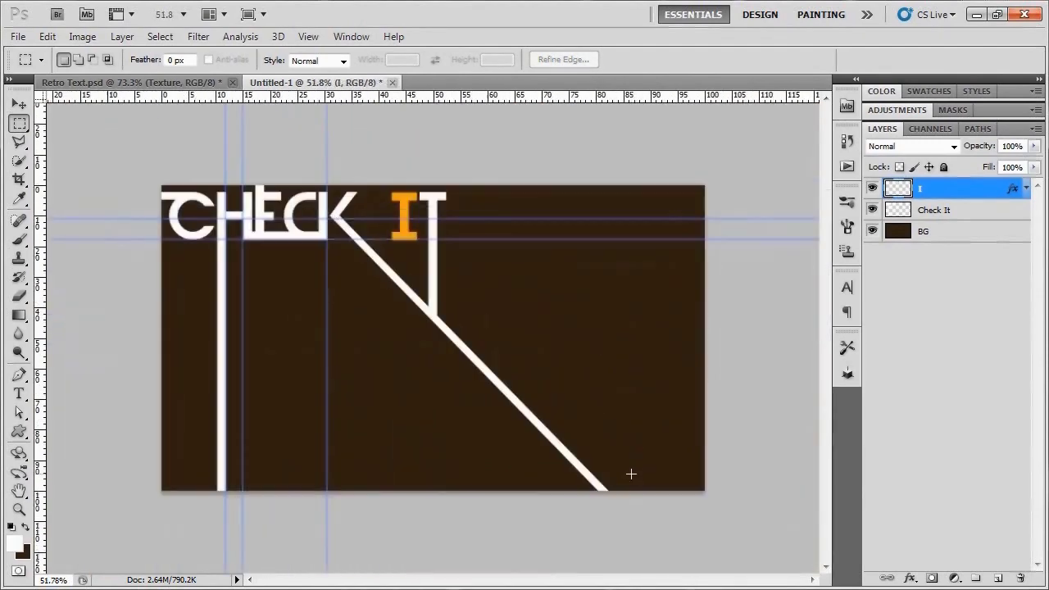
Step: Marquee the lower-left corner of the K's long diagonal, snap guides to that corner and the canvas's bottom edge, and deselect
scroll(549, 472, "up", 4)
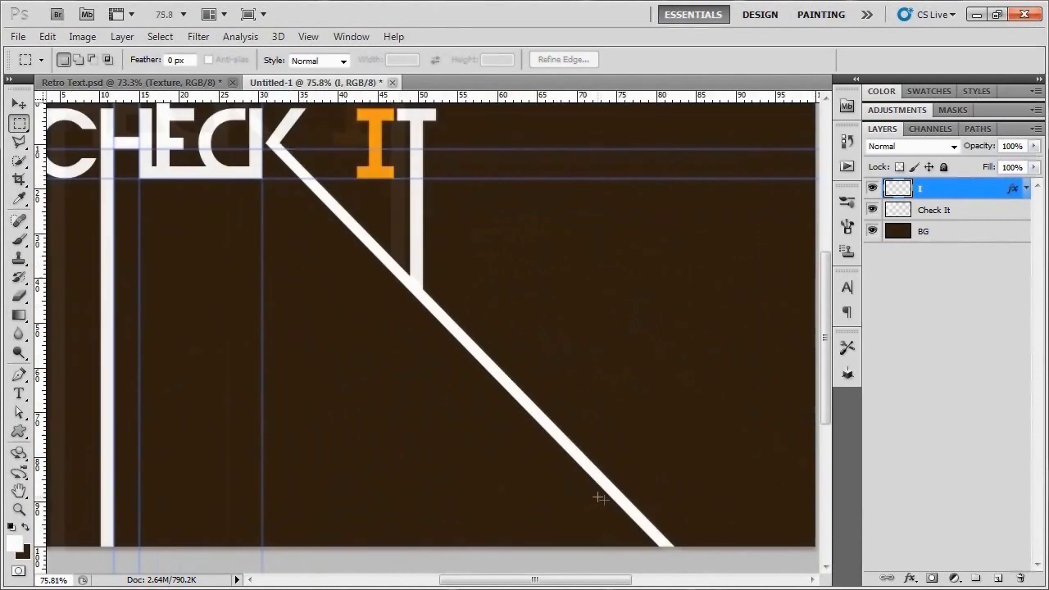
scroll(676, 557, "up", 1)
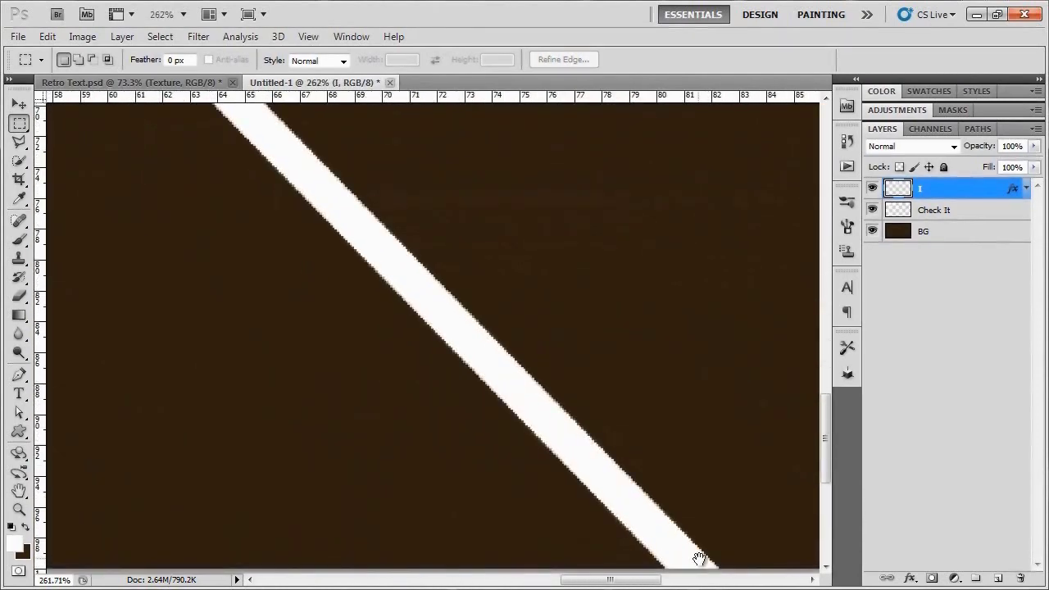
left_click_drag(679, 554, 649, 382)
scroll(644, 393, "up", 4)
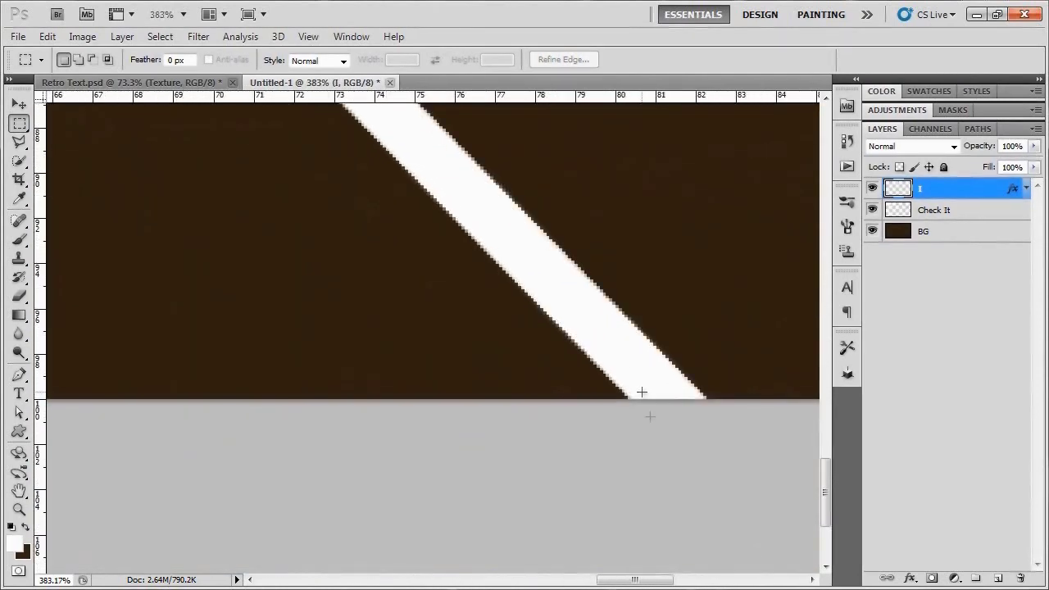
scroll(631, 385, "up", 5)
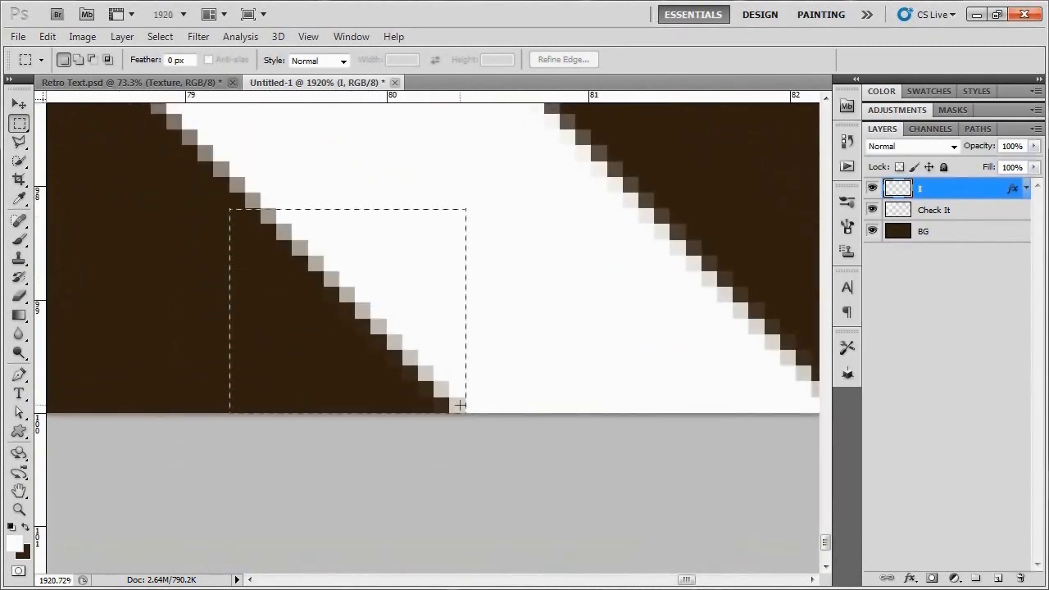
left_click_drag(462, 403, 464, 405)
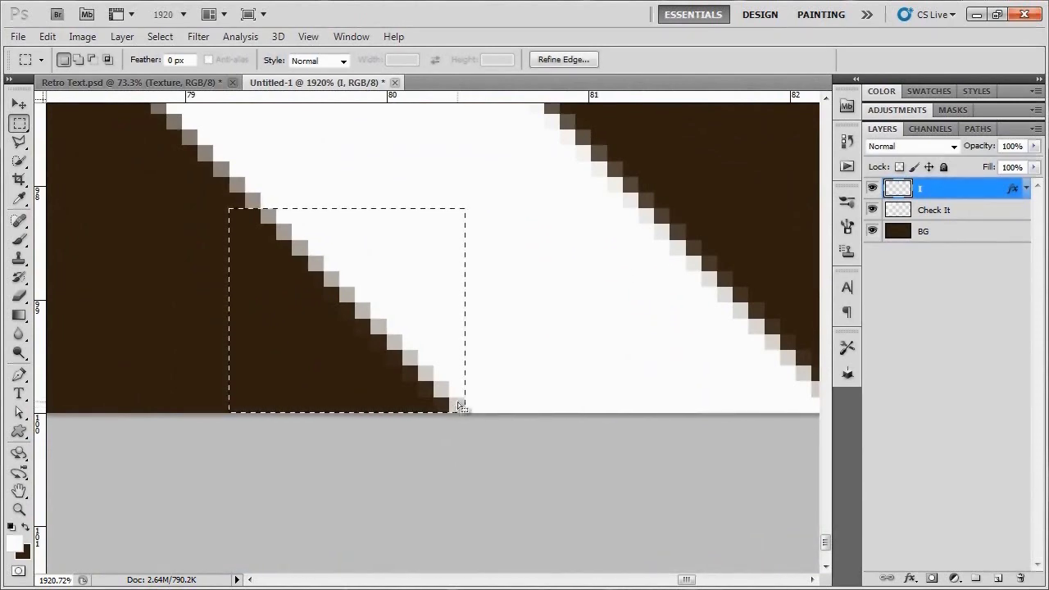
left_click_drag(41, 257, 462, 337)
left_click_drag(464, 98, 460, 413)
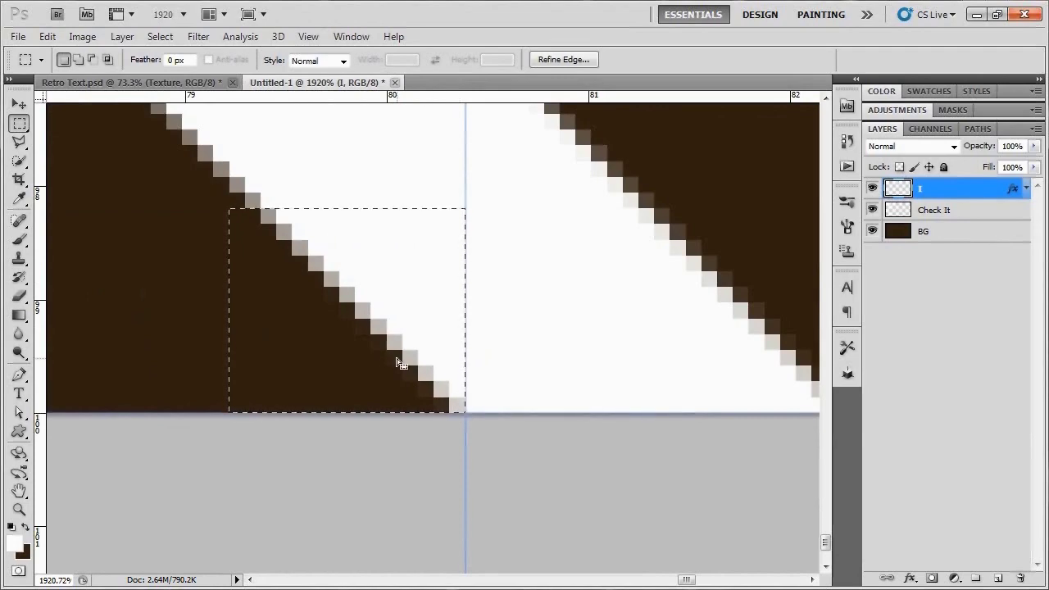
key("ctrl+d")
key("ctrl+0")
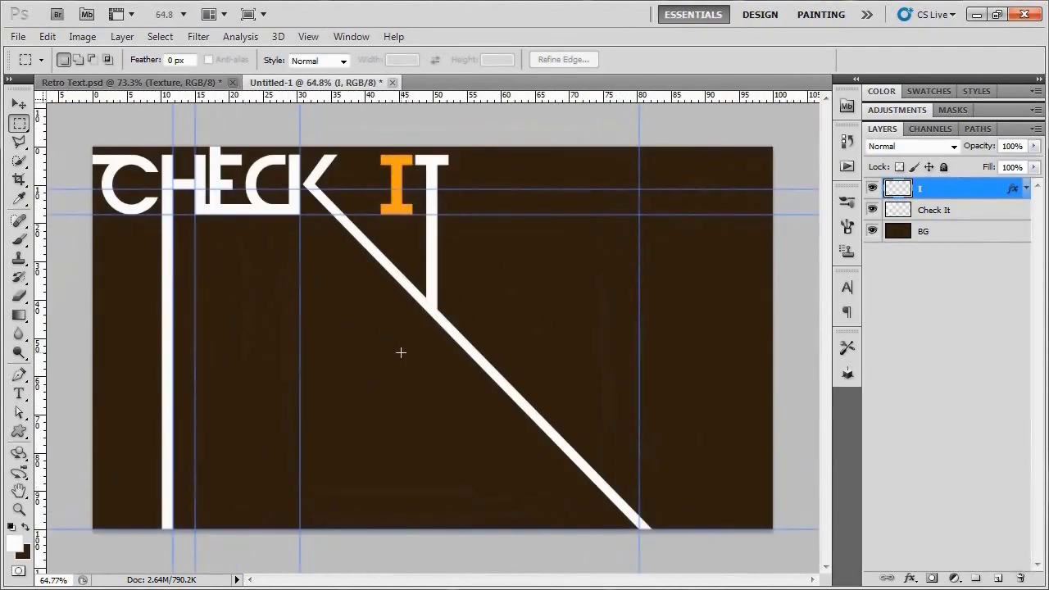
Step: Select the area enclosed by the H's long stem, the crossbar, the baseline bar, the K's diagonal and the canvas's bottom edge with the Polygonal Lasso
key("l")
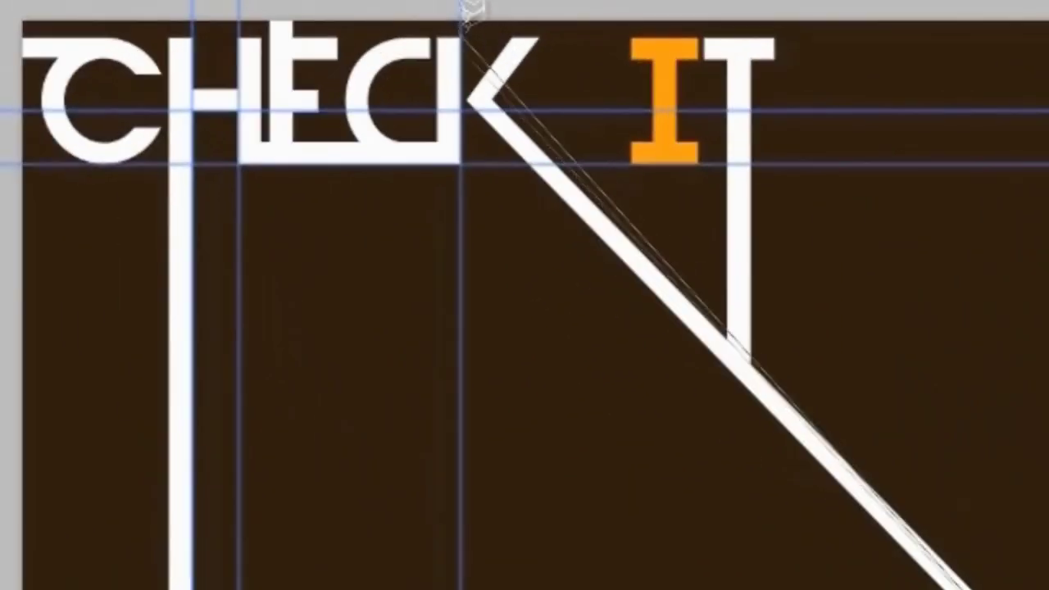
left_click_drag(468, 40, 471, 79)
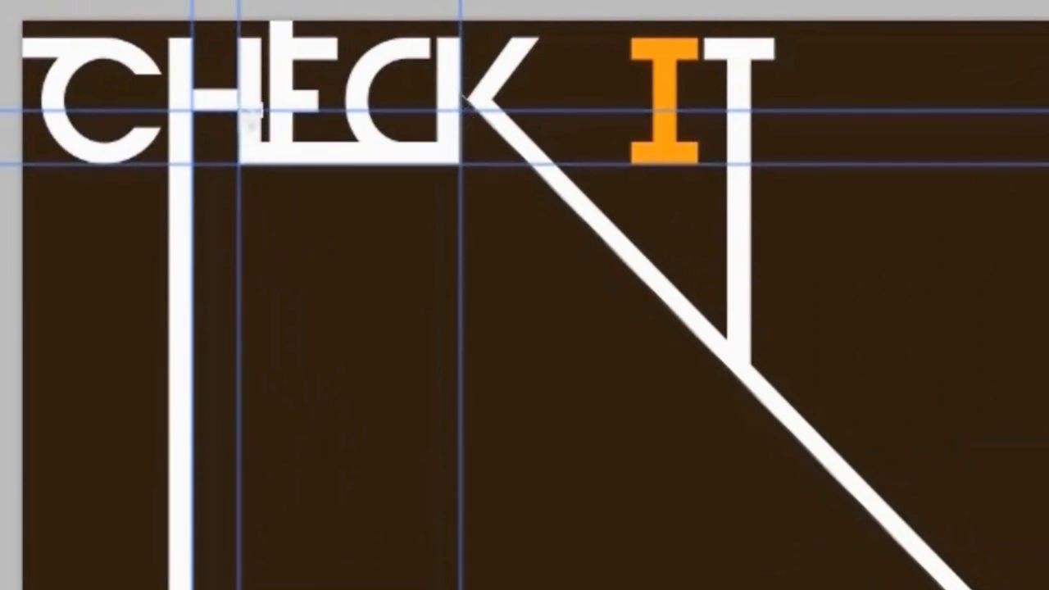
scroll(193, 103, "down", 5)
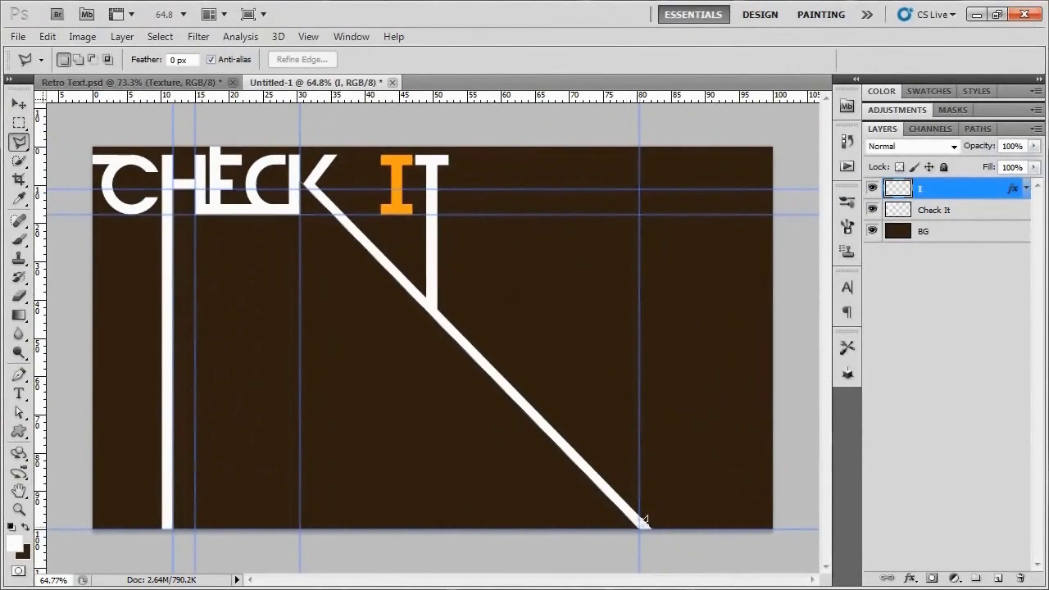
left_click(644, 519)
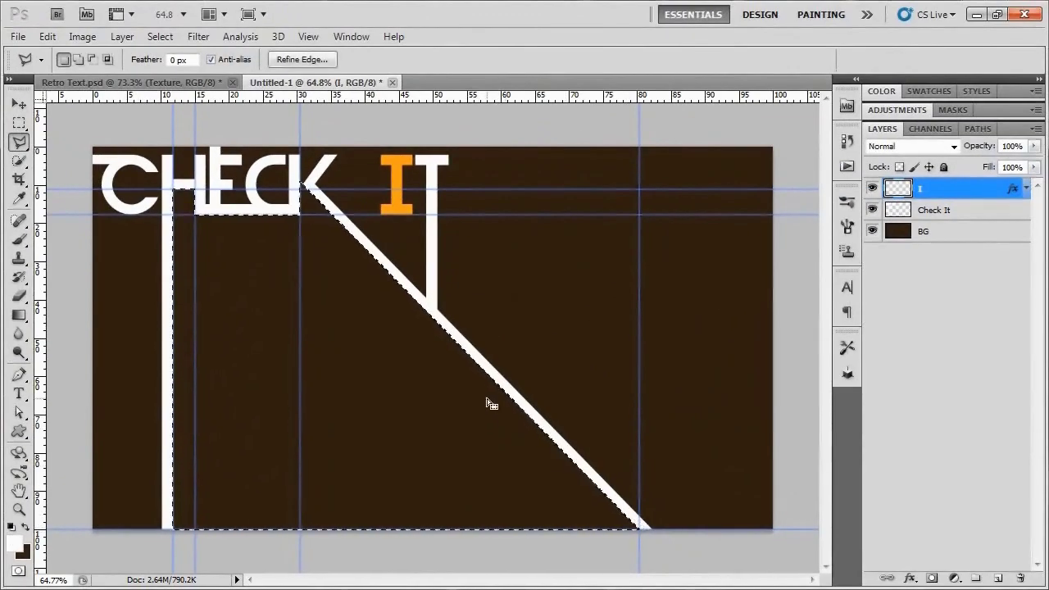
scroll(429, 405, "up", 3)
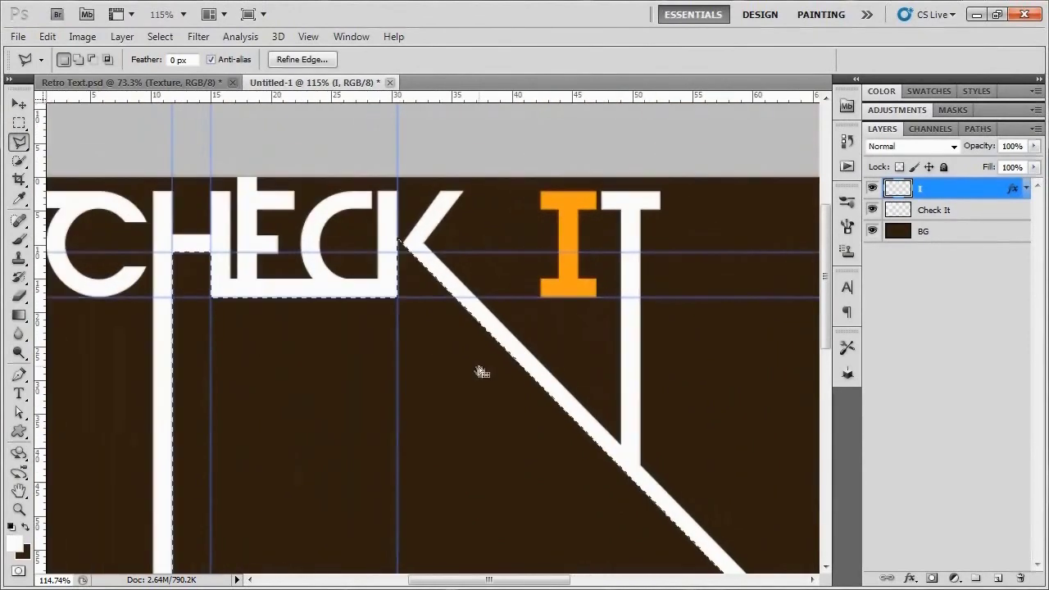
scroll(355, 366, "up", 4)
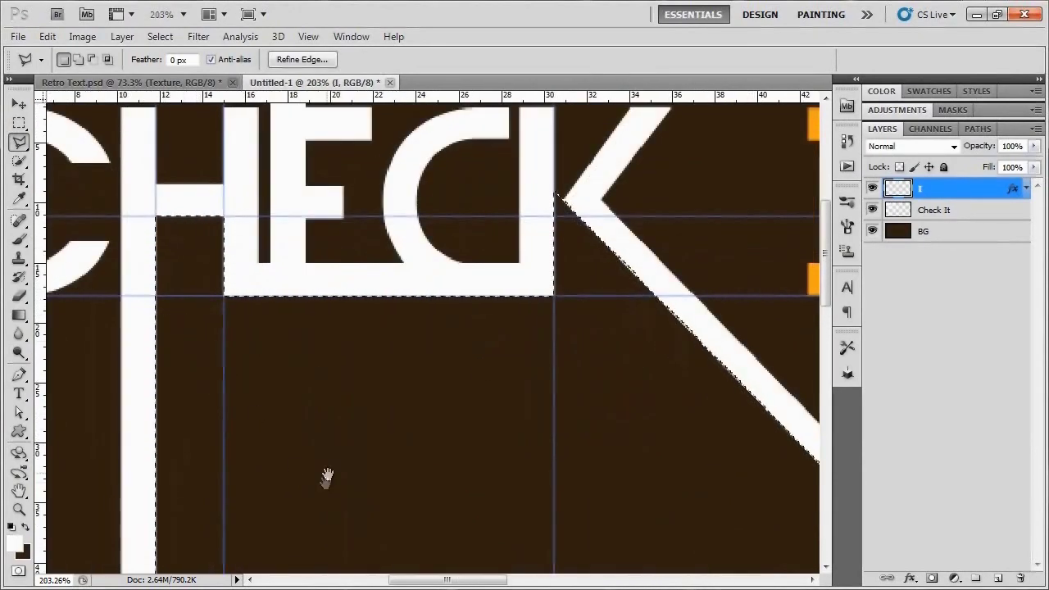
scroll(356, 354, "down", 3)
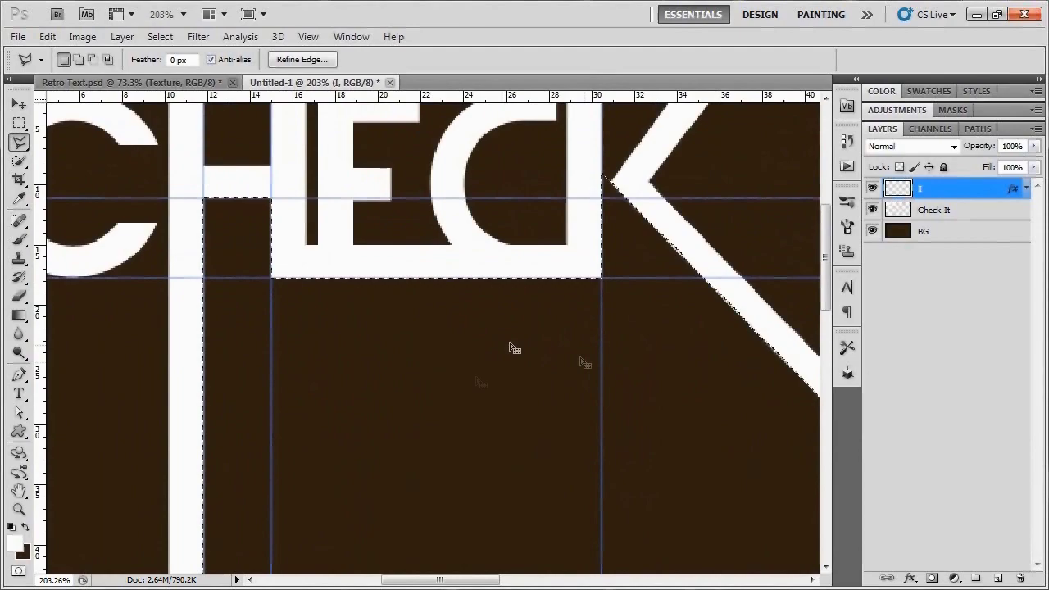
scroll(508, 352, "down", 3)
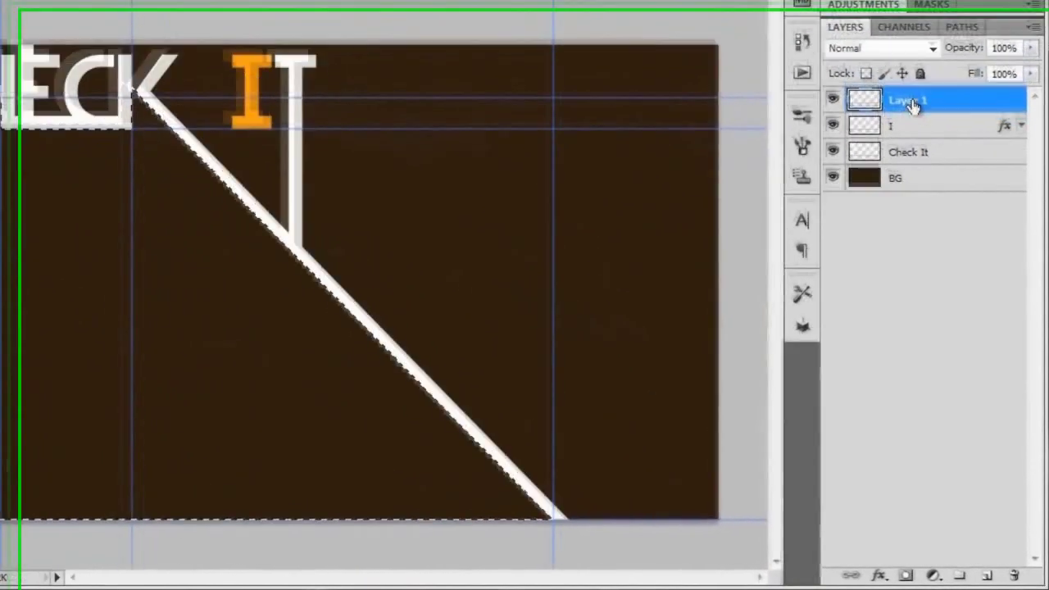
Step: Name the new layer Graph, fill the selected area with white on it, and deselect
double_click(931, 169)
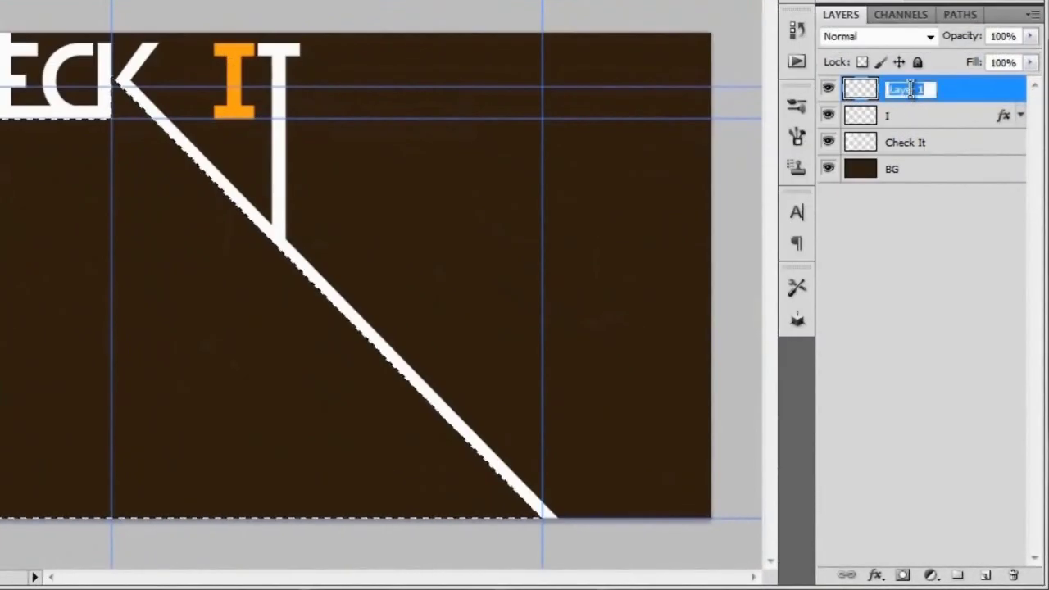
type("Gradient")
key("Return")
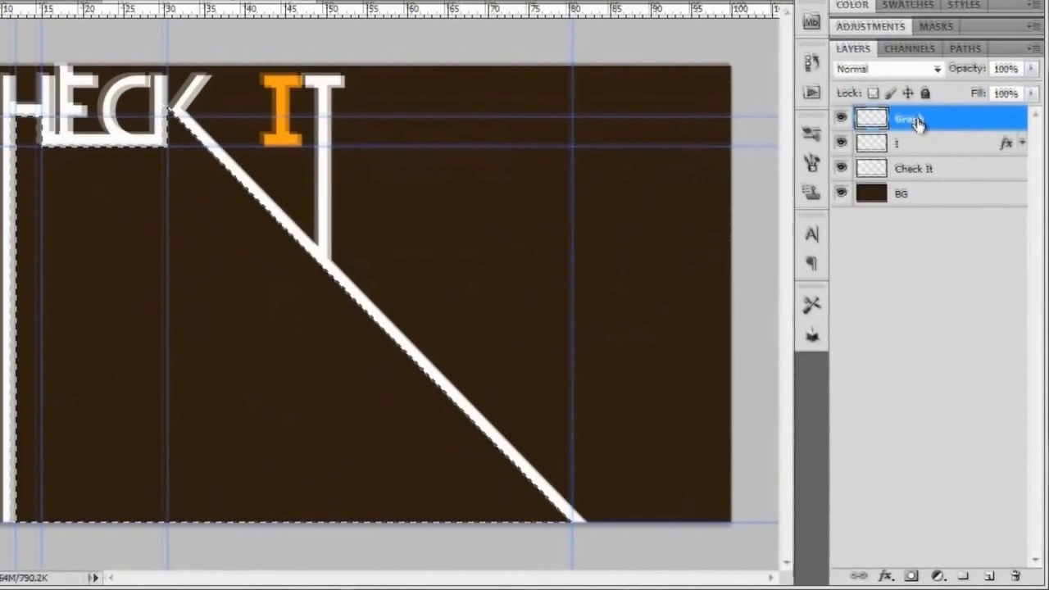
key("alt+BackSpace")
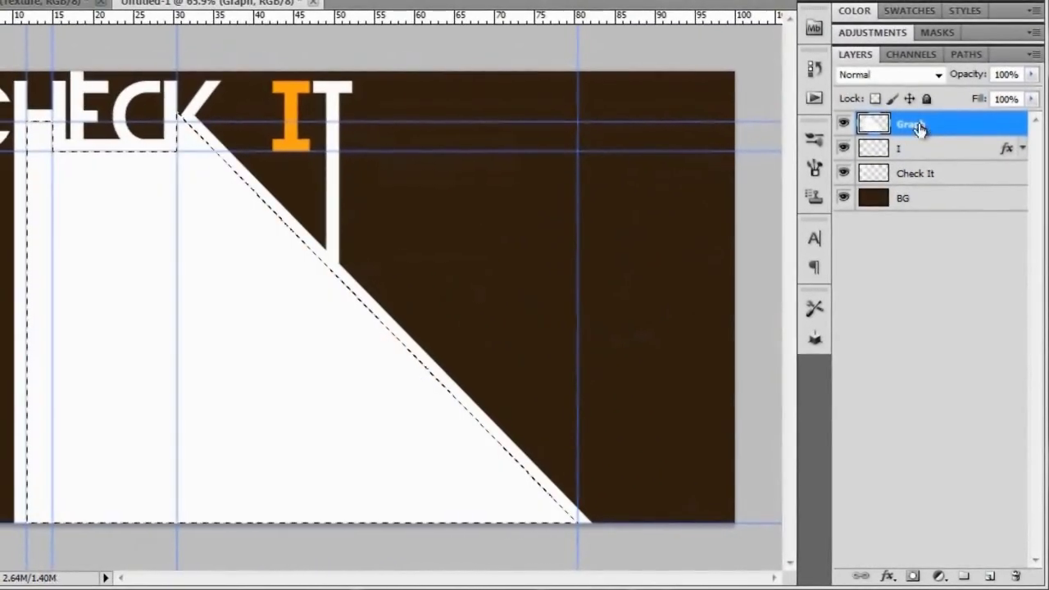
key("ctrl+d")
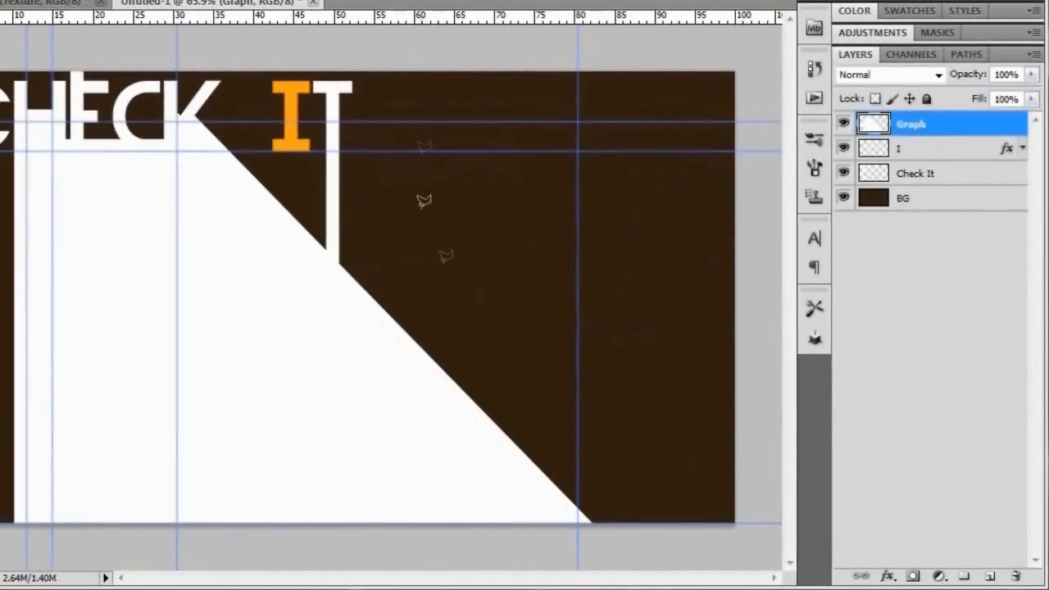
Step: Add a Color Overlay with colour #6f7a38 to the Graph layer
left_click(896, 578)
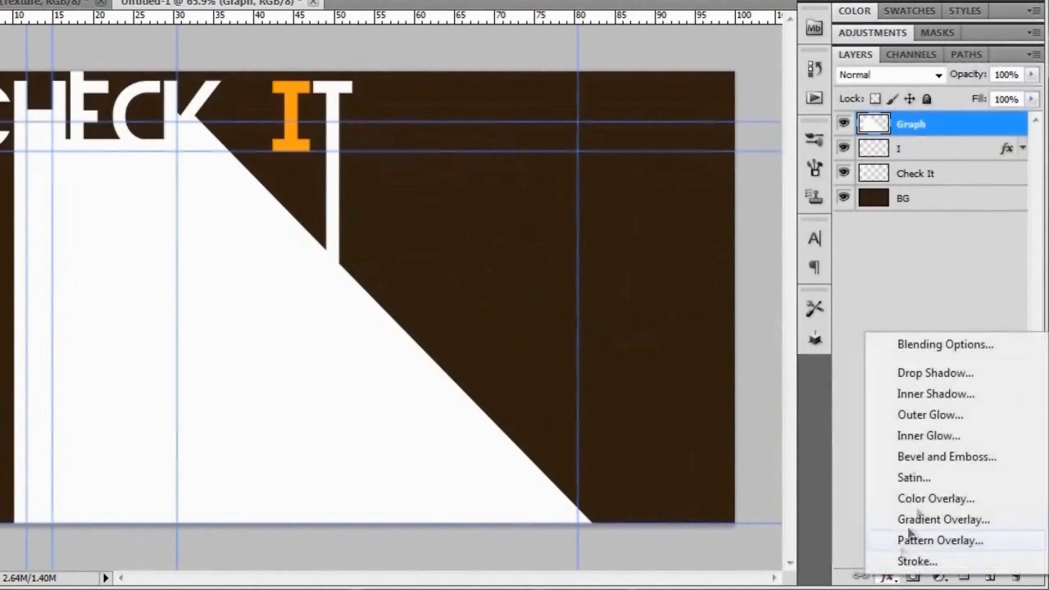
left_click(913, 496)
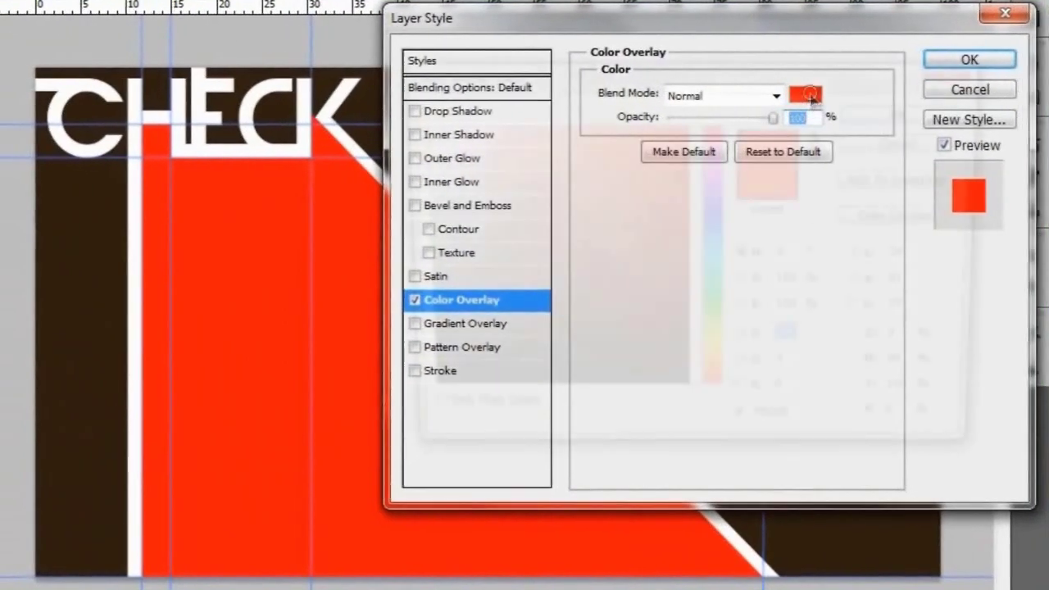
left_click(721, 95)
left_click(698, 410)
double_click(698, 410)
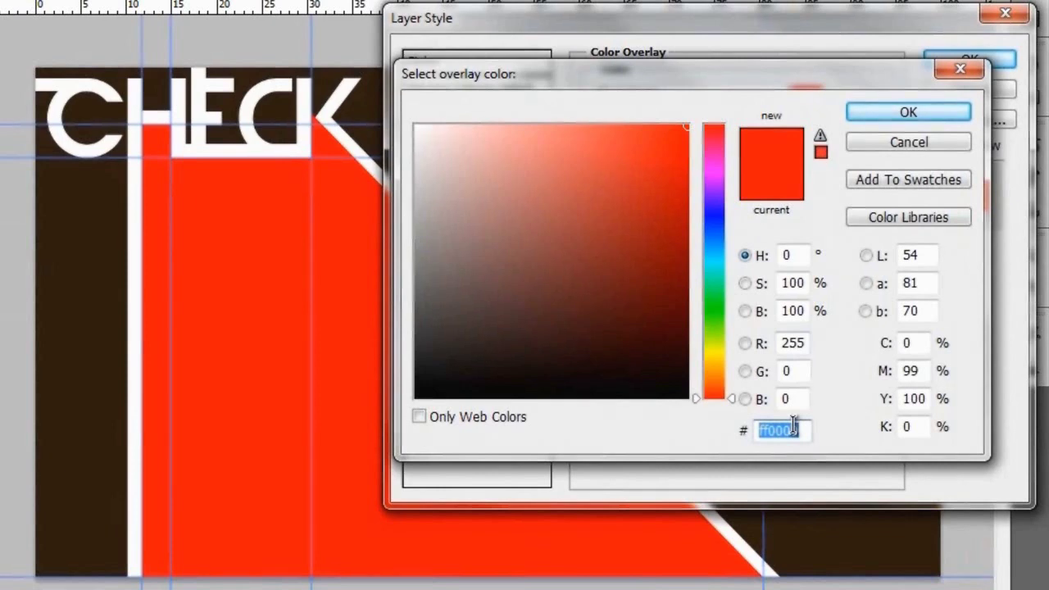
type("6")
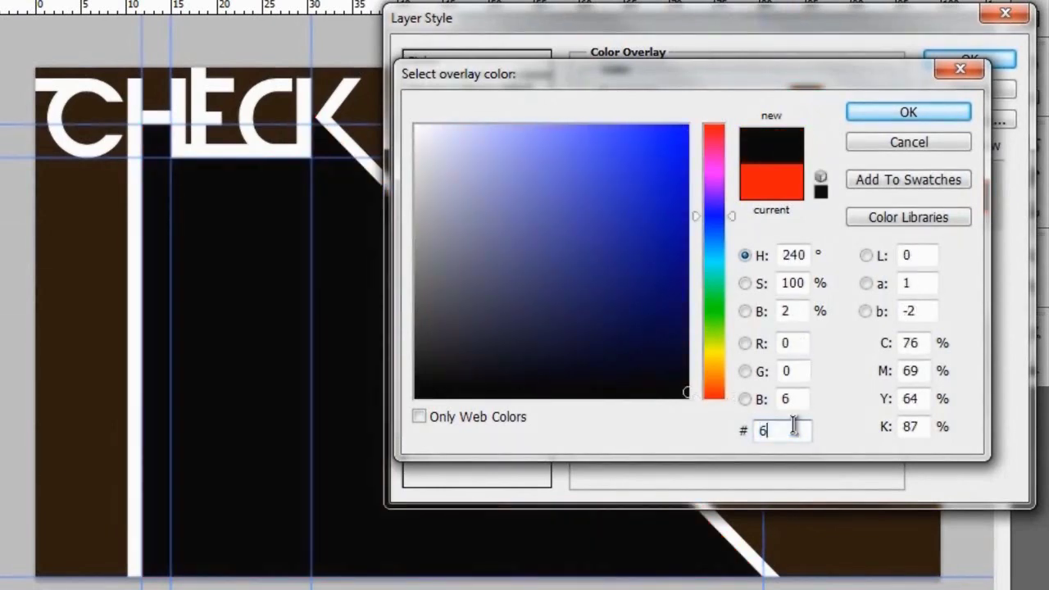
type("f7a")
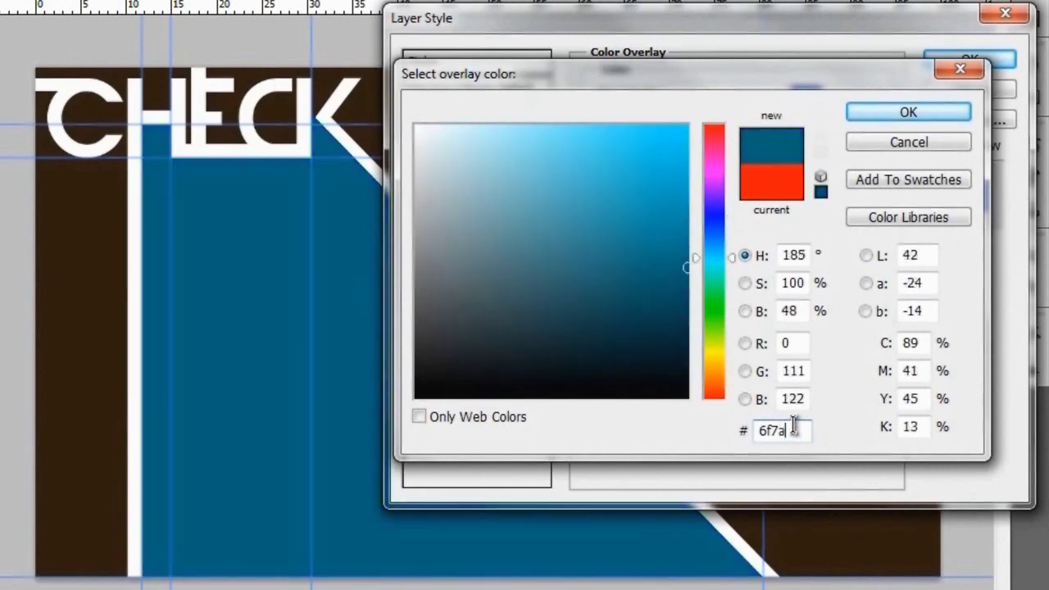
type("3")
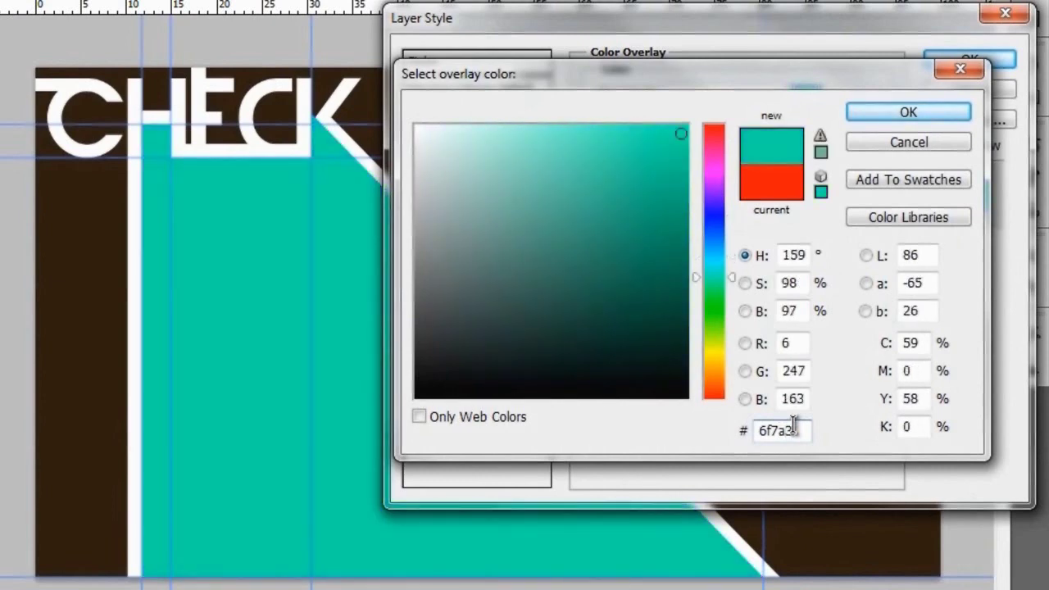
type("8")
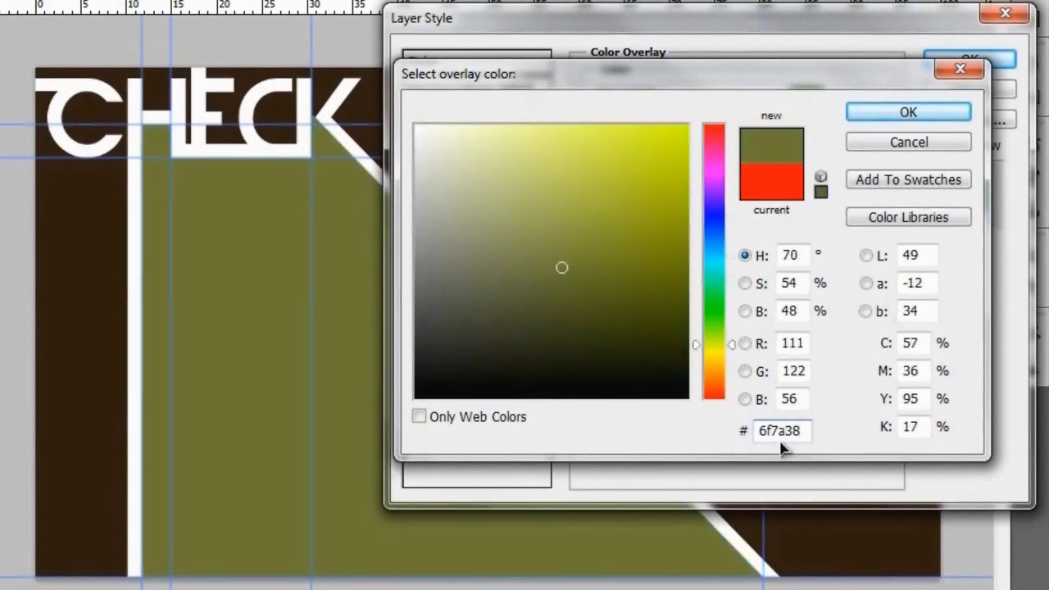
left_click(893, 112)
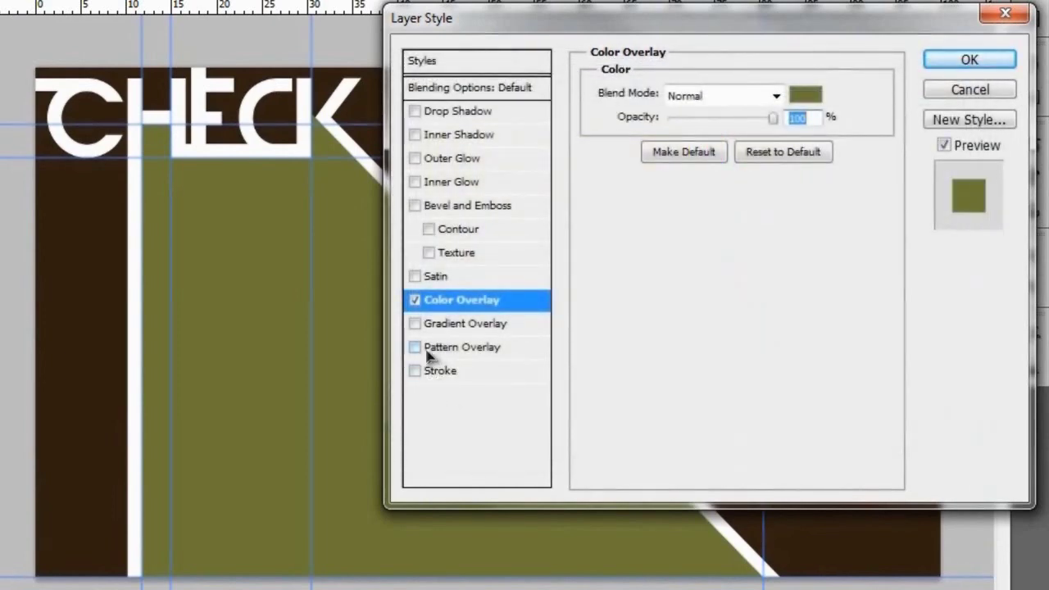
Step: Enable a Pattern Overlay on the Graph layer, load the Color Paper patterns and choose the near-white pattern ending the second row
left_click(486, 348)
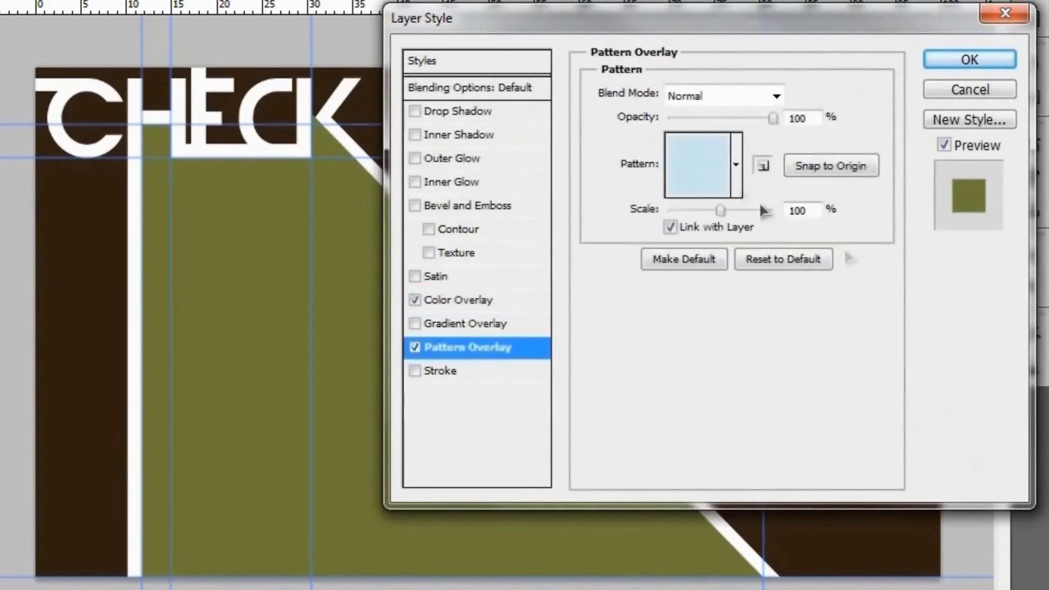
left_click(737, 166)
left_click(821, 218)
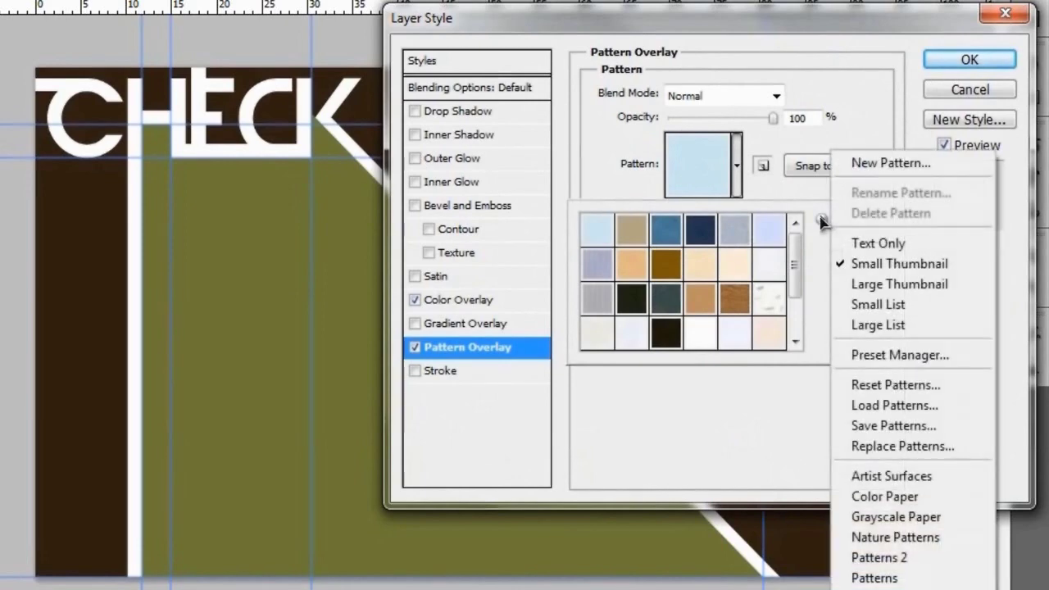
left_click(937, 498)
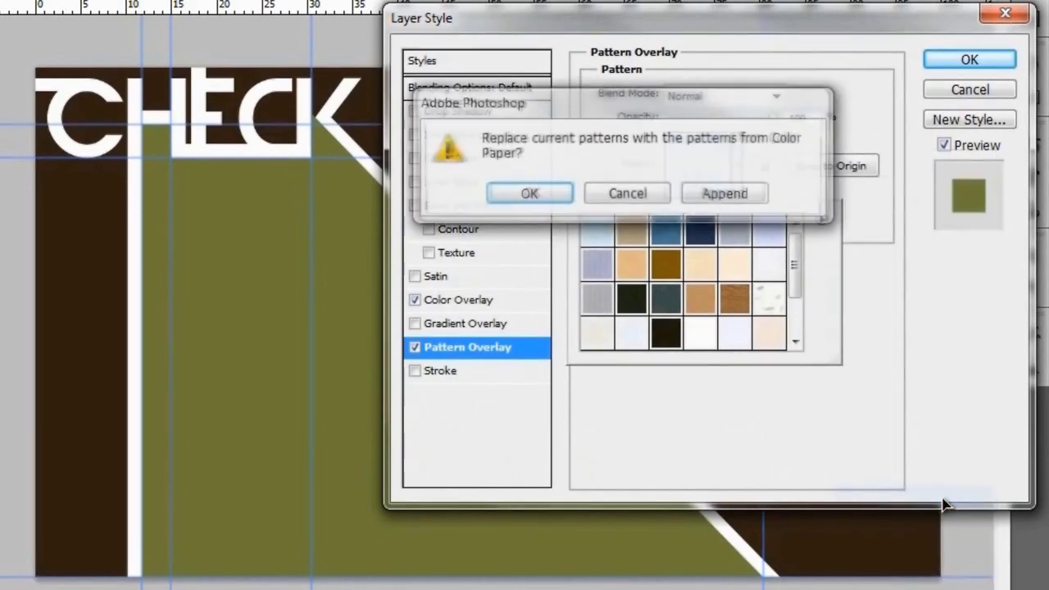
left_click(524, 193)
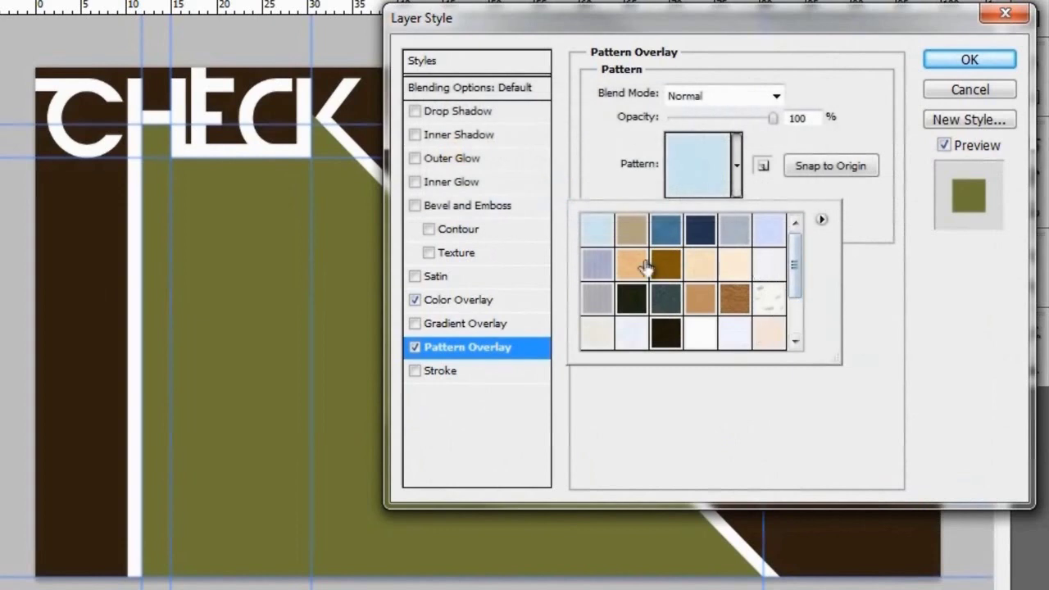
left_click(771, 271)
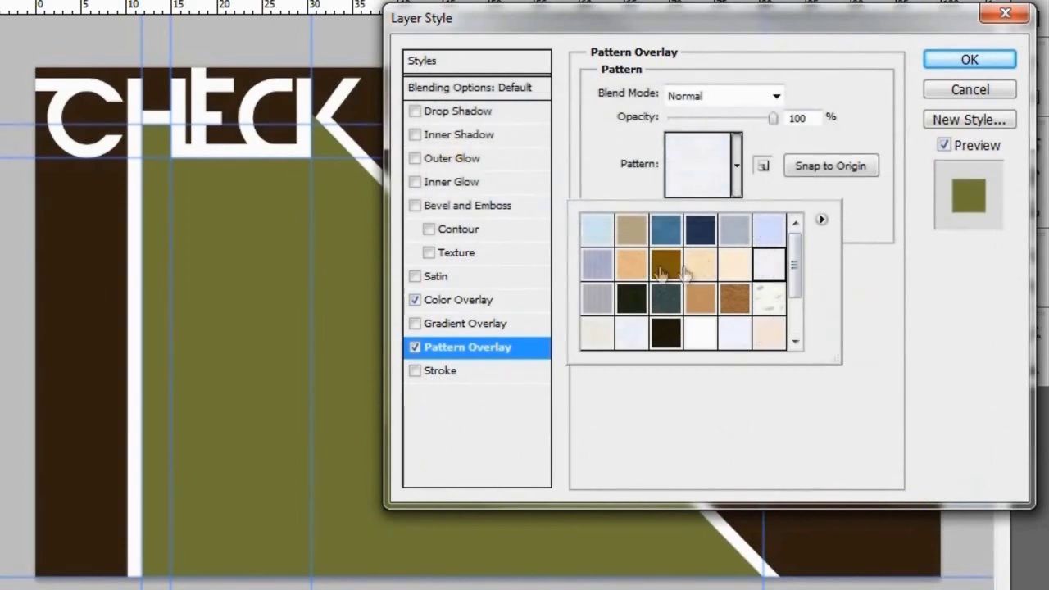
double_click(774, 274)
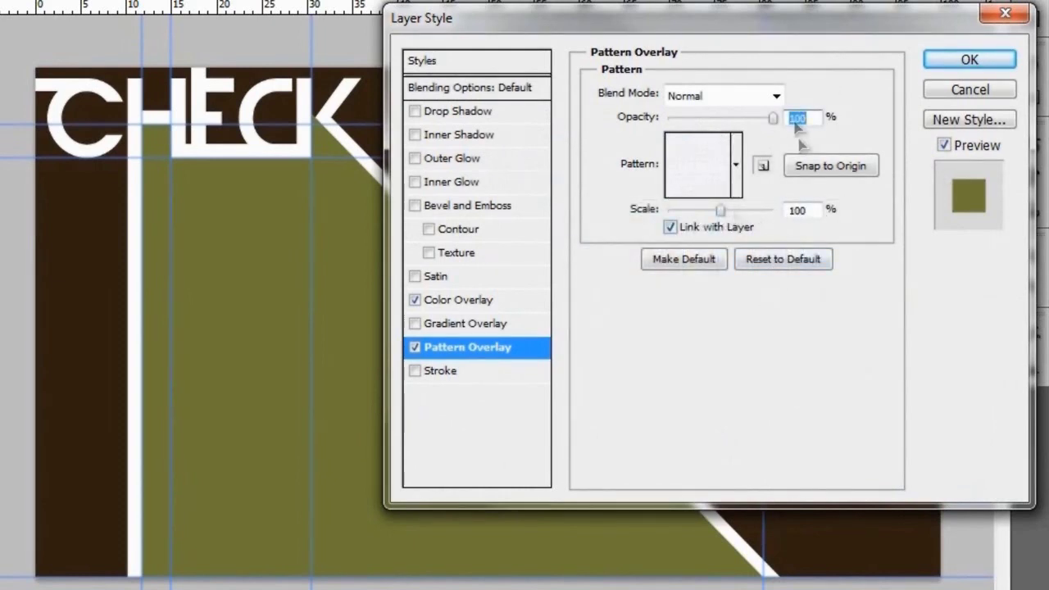
Step: Set both the Pattern Overlay and Color Overlay blend modes to Multiply, apply the style and collapse the Graph layer's effects list
left_click(724, 99)
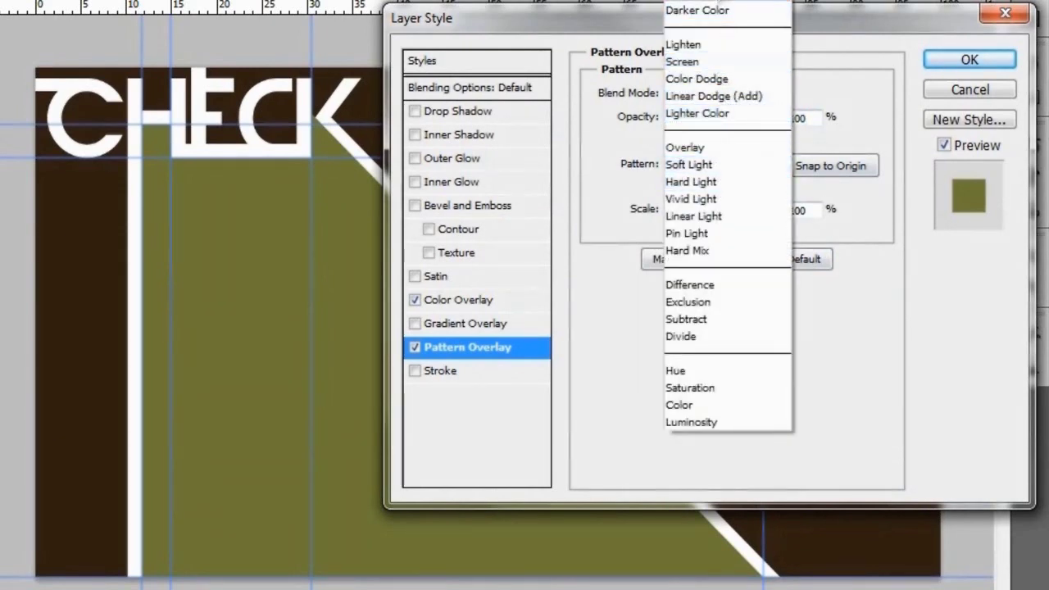
left_click(705, 1)
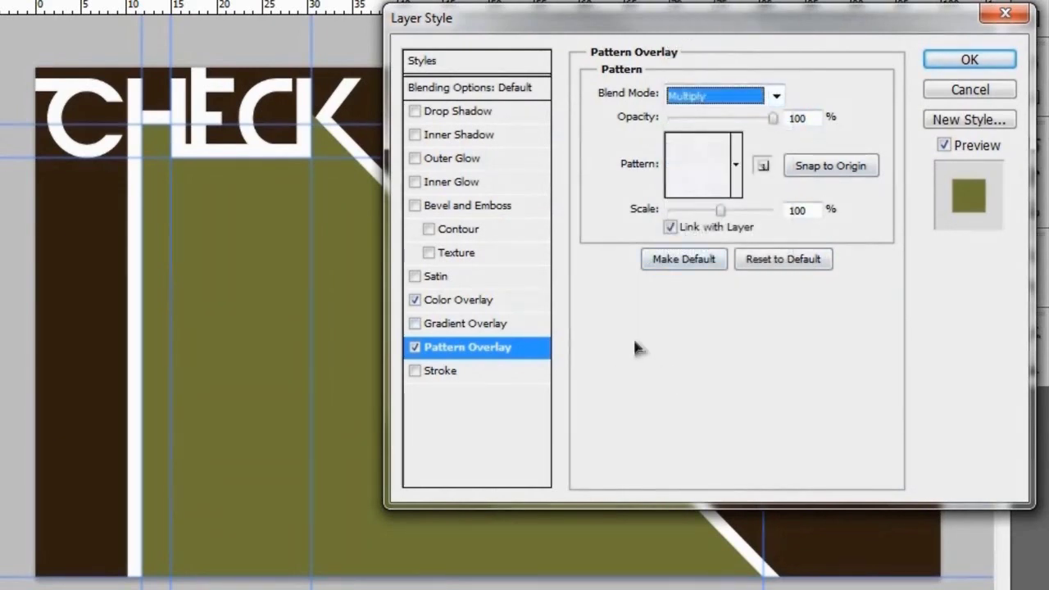
left_click(465, 301)
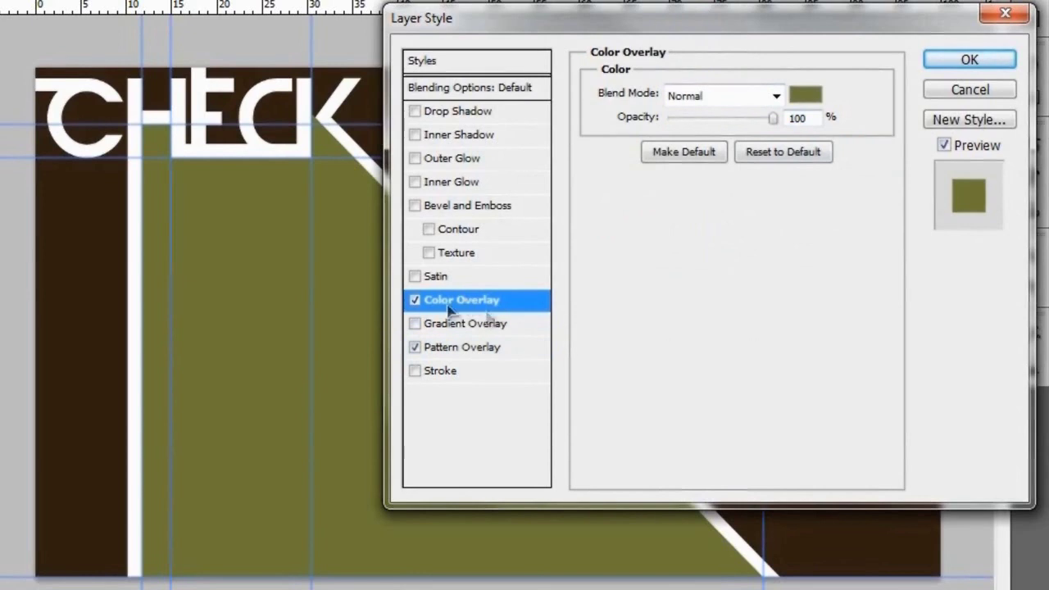
left_click(721, 96)
left_click(705, 1)
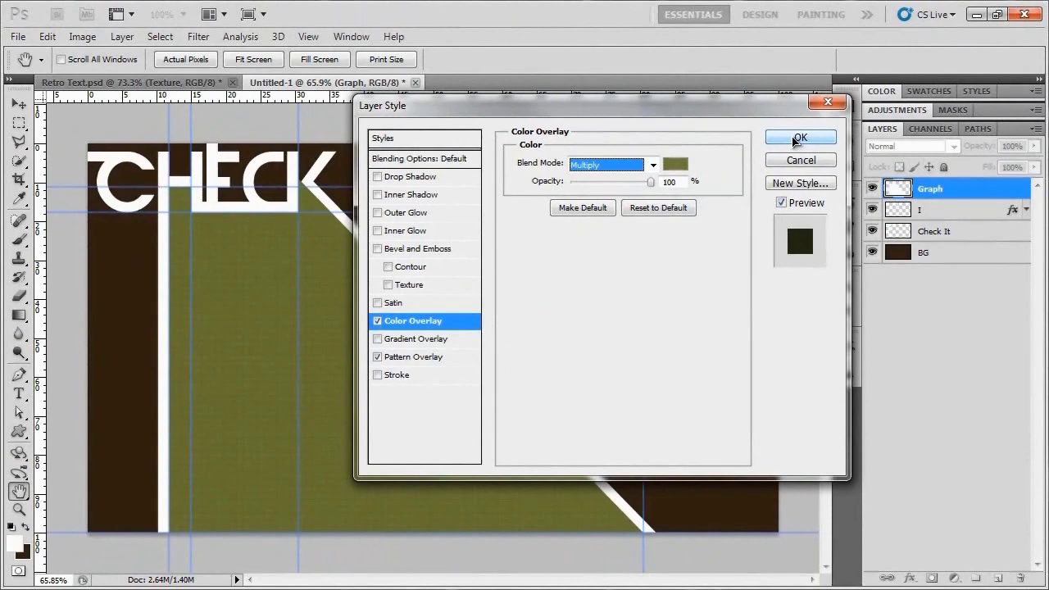
left_click(795, 139)
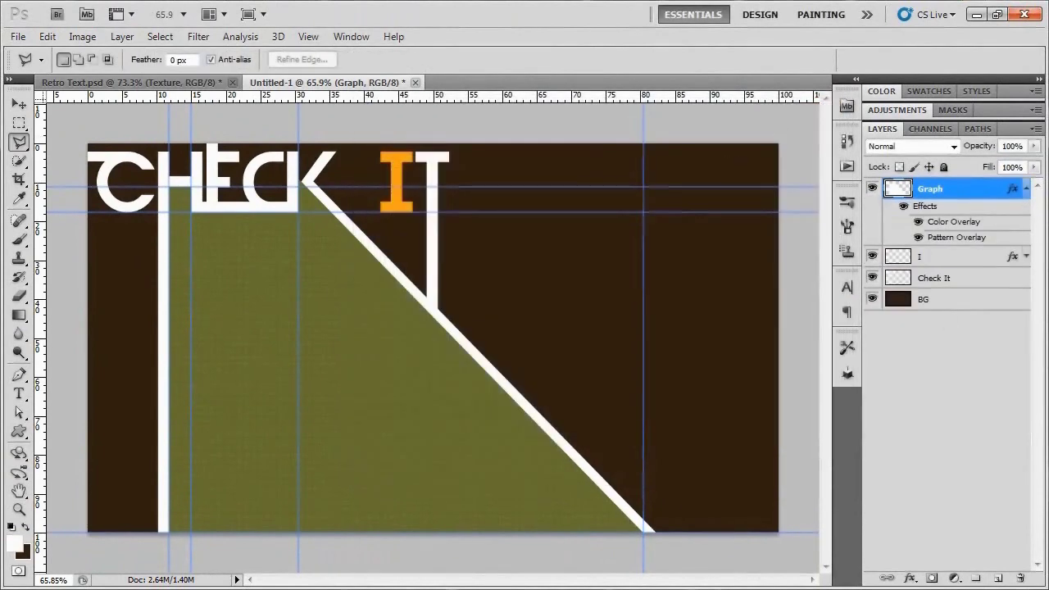
left_click(1026, 193)
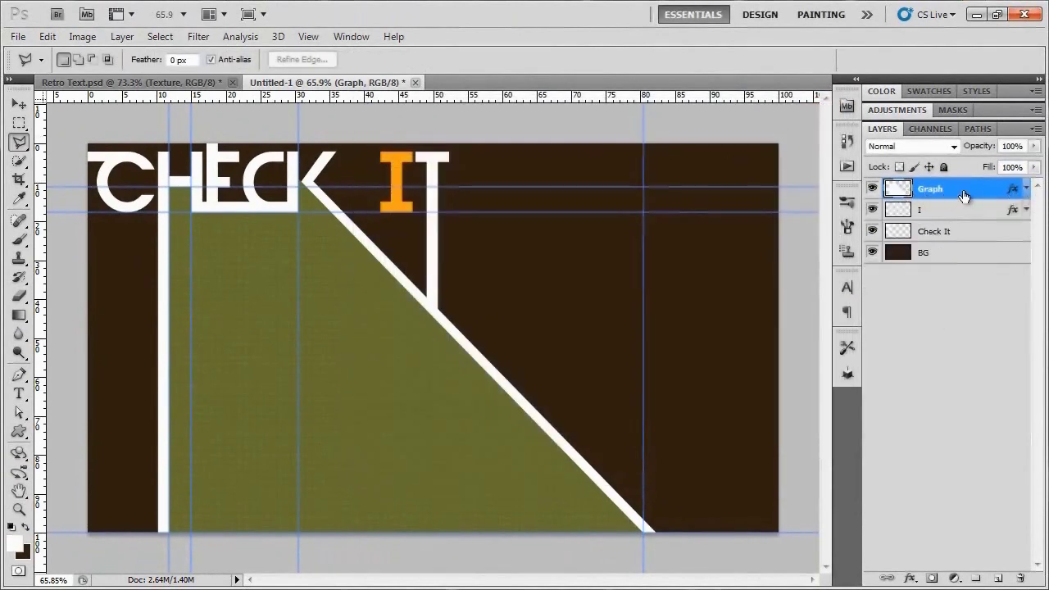
left_click(1026, 190)
left_click(1026, 252)
left_click(1026, 252)
left_click(1026, 189)
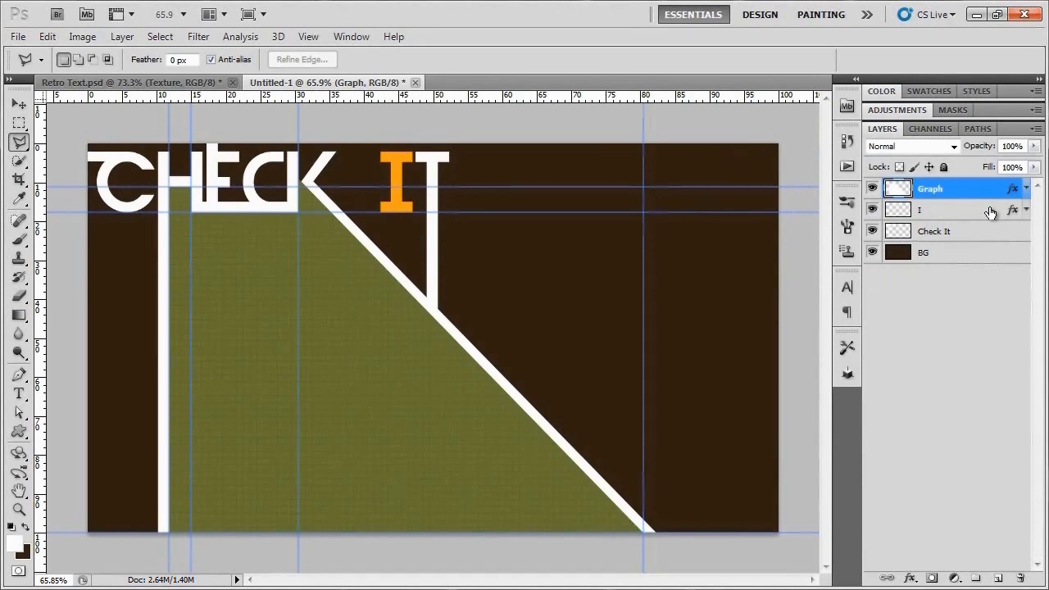
Step: Hide the guides and add a new empty layer above Graph
key("ctrl+semicolon")
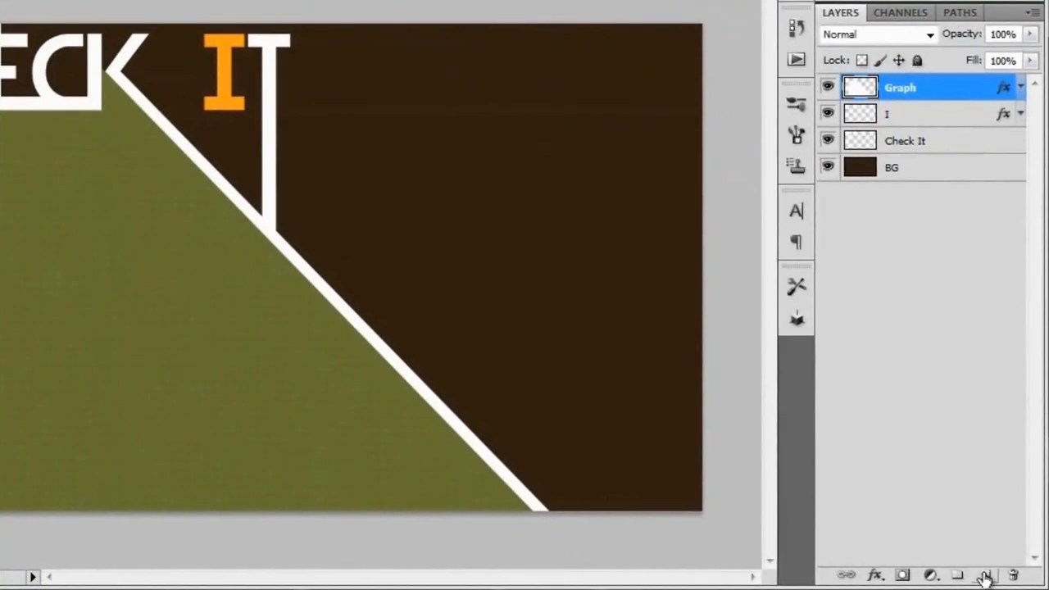
left_click(997, 578)
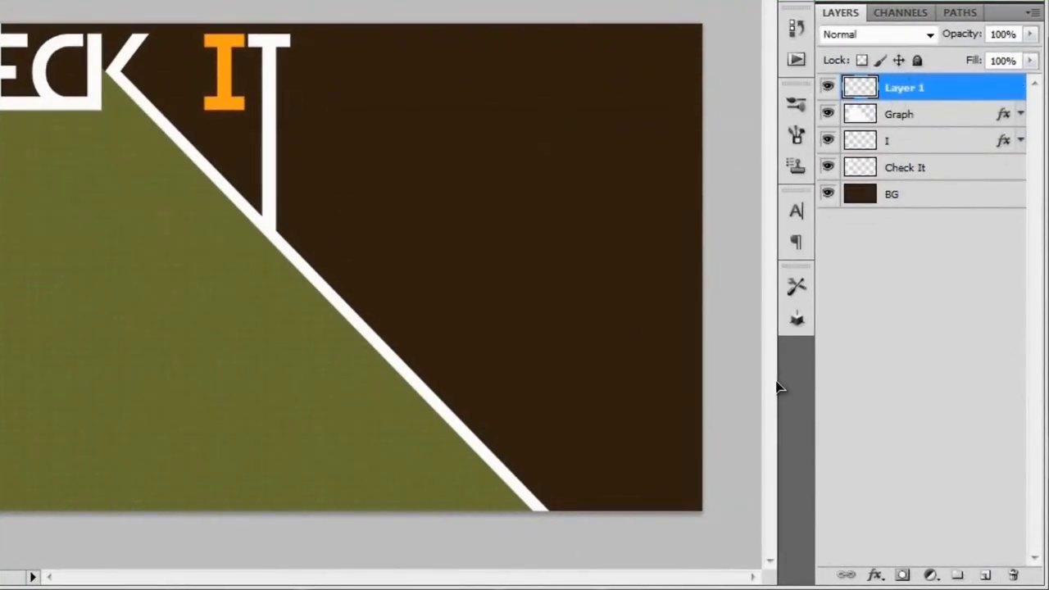
Step: Put the new layer in a group named Brushes and mask the group so the Graph shape's area is hidden
key("ctrl+g")
double_click(912, 86)
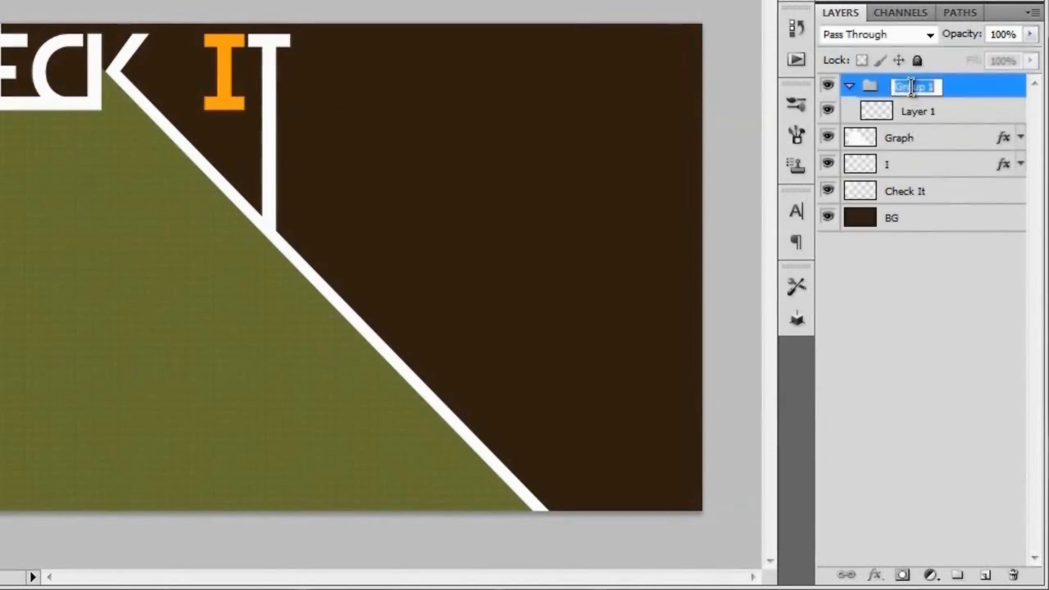
type("Brushes")
key("Return")
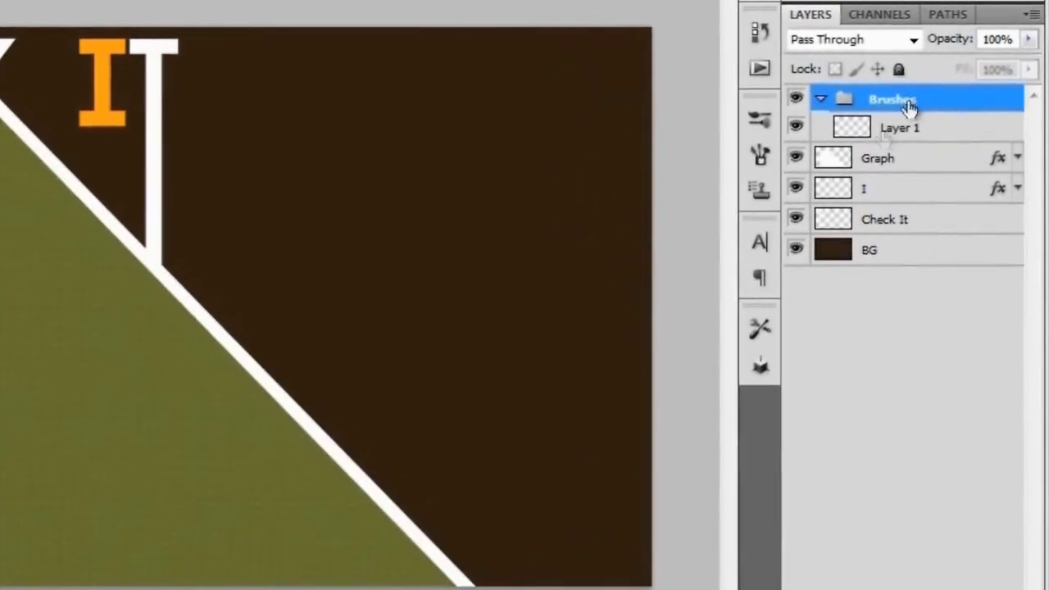
left_click(834, 168, "ctrl")
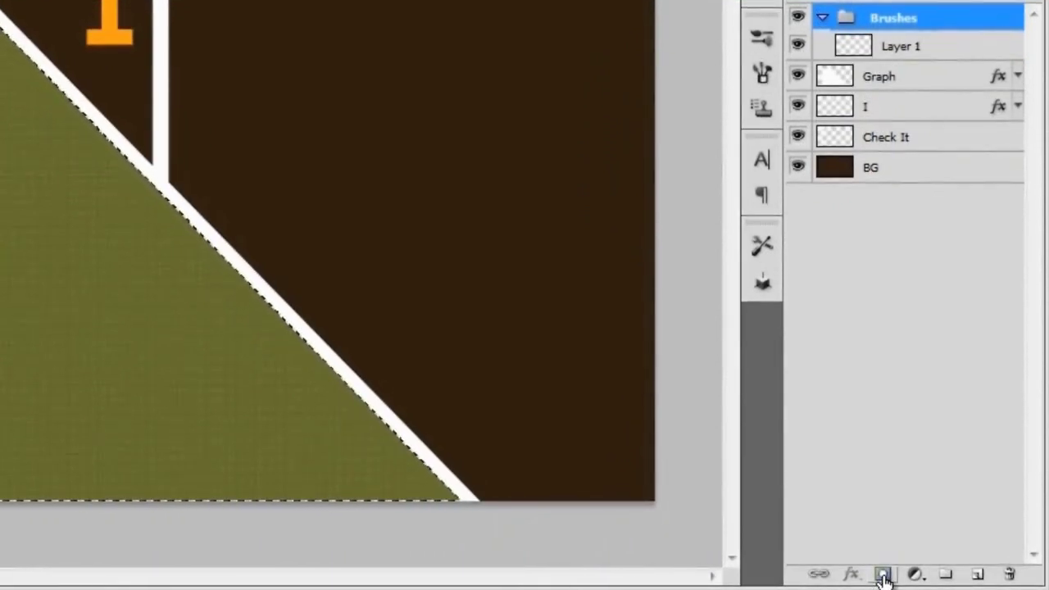
left_click(882, 576)
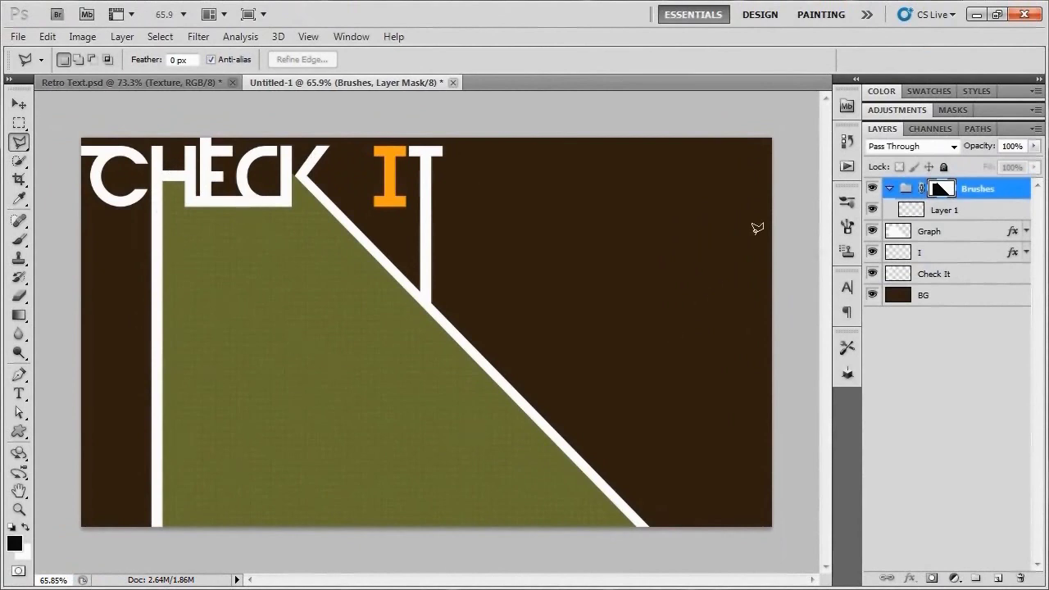
Step: Replace the current brushes with the Ultimate Paint Set and choose the 434 px brush for painting on Layer 1
left_click(946, 213)
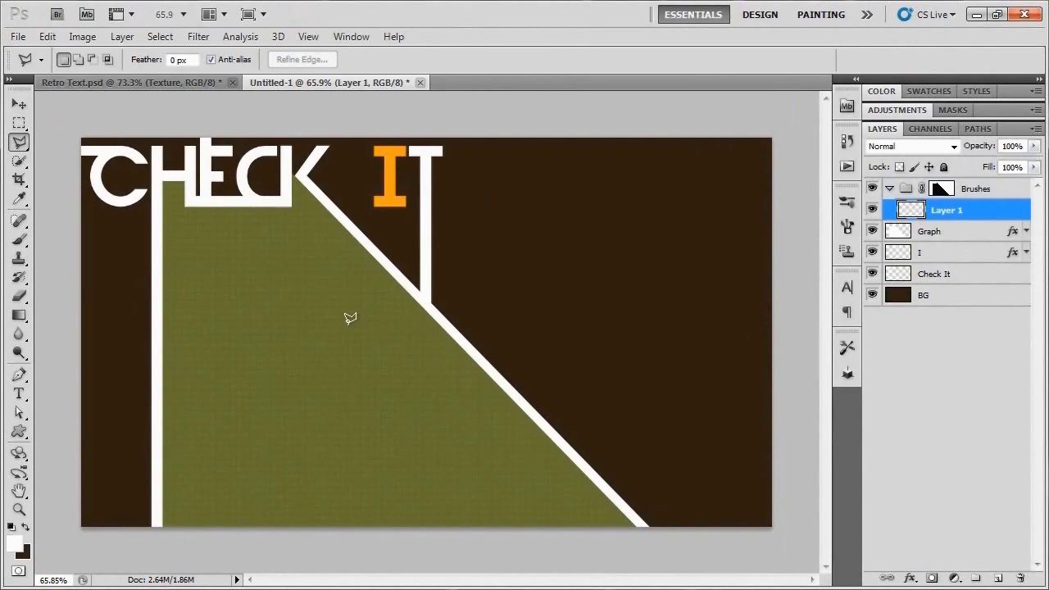
key("b")
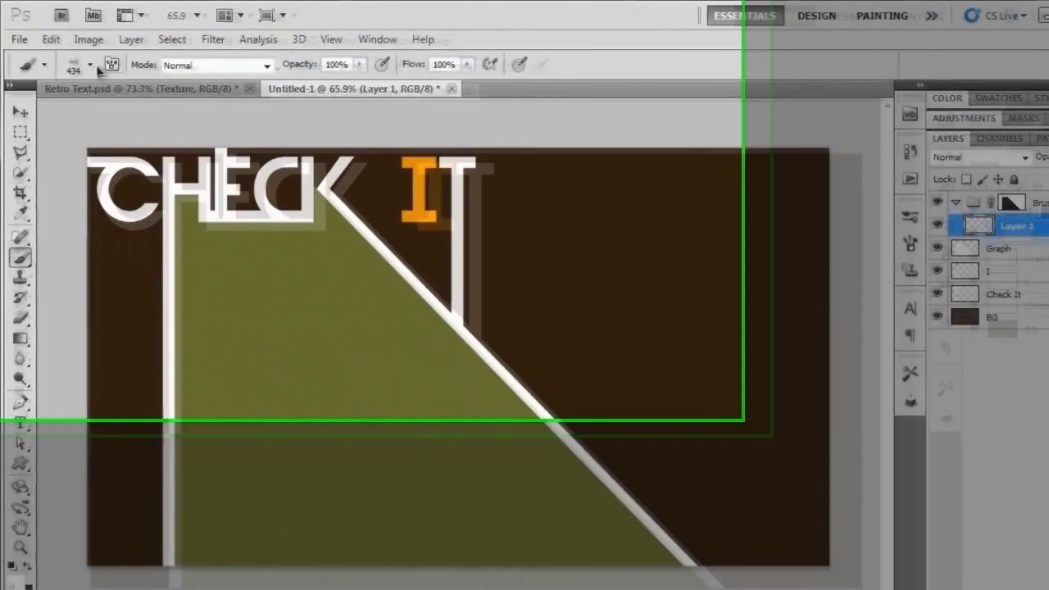
left_click(90, 65)
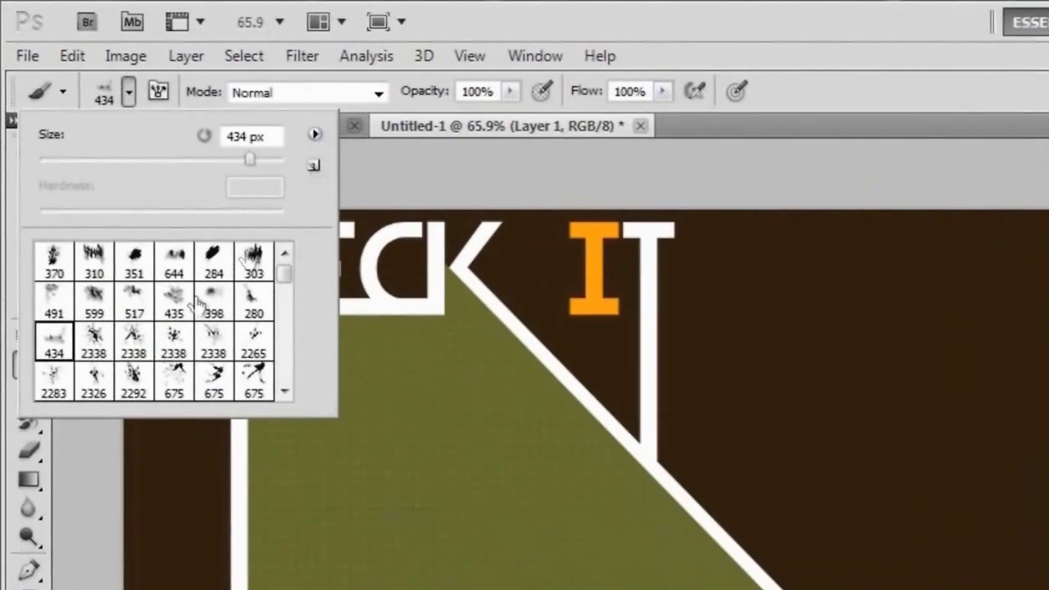
left_click(315, 133)
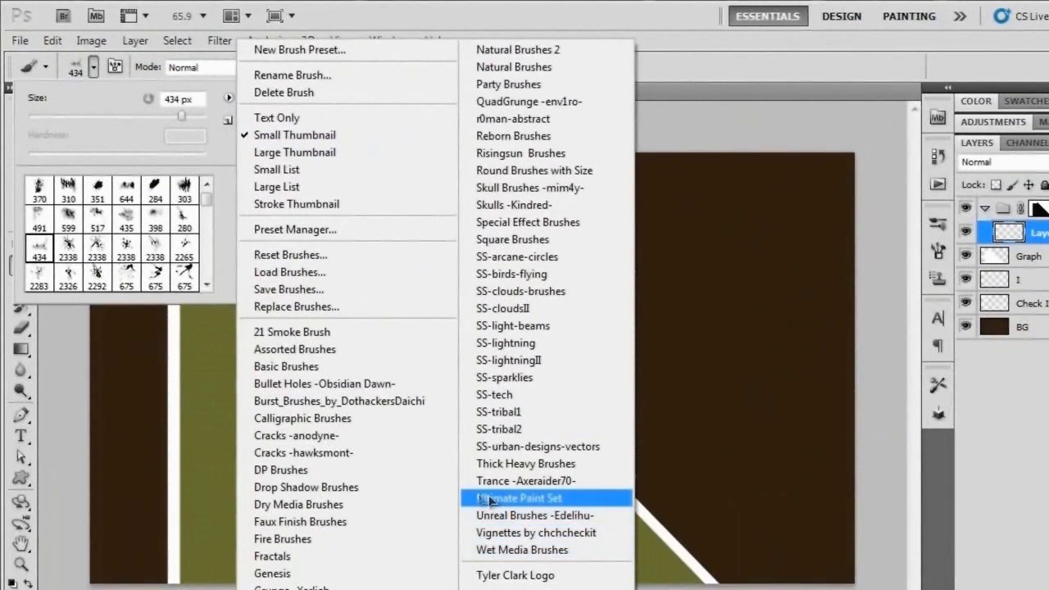
left_click(591, 497)
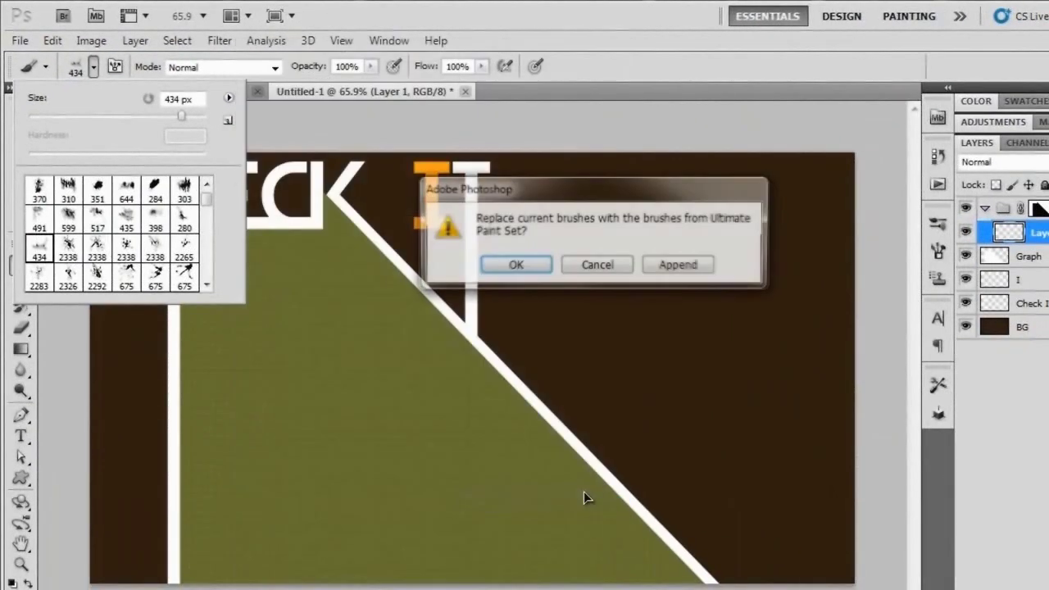
left_click(516, 266)
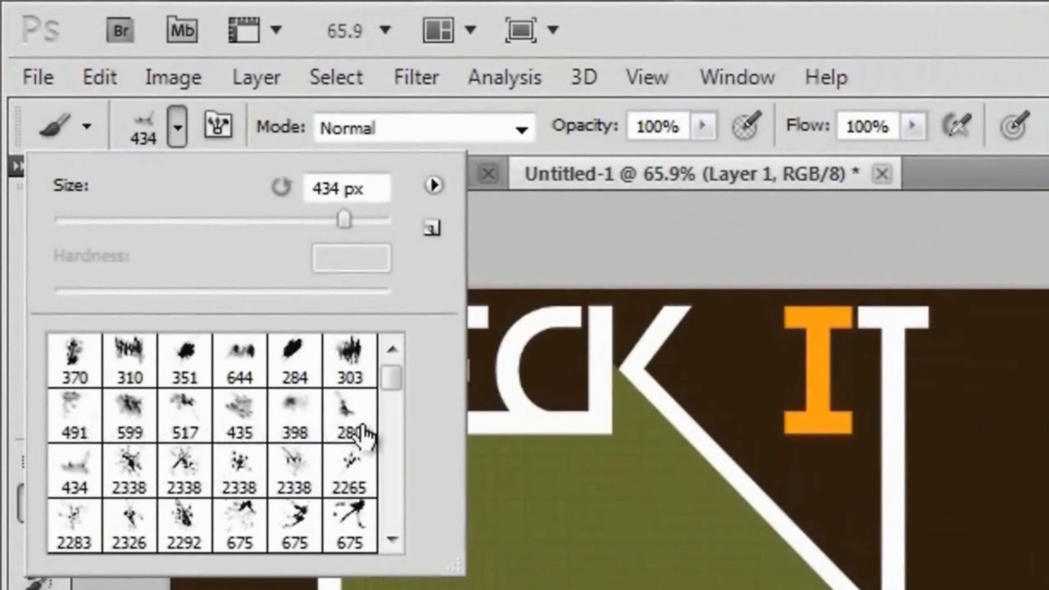
left_click(74, 474)
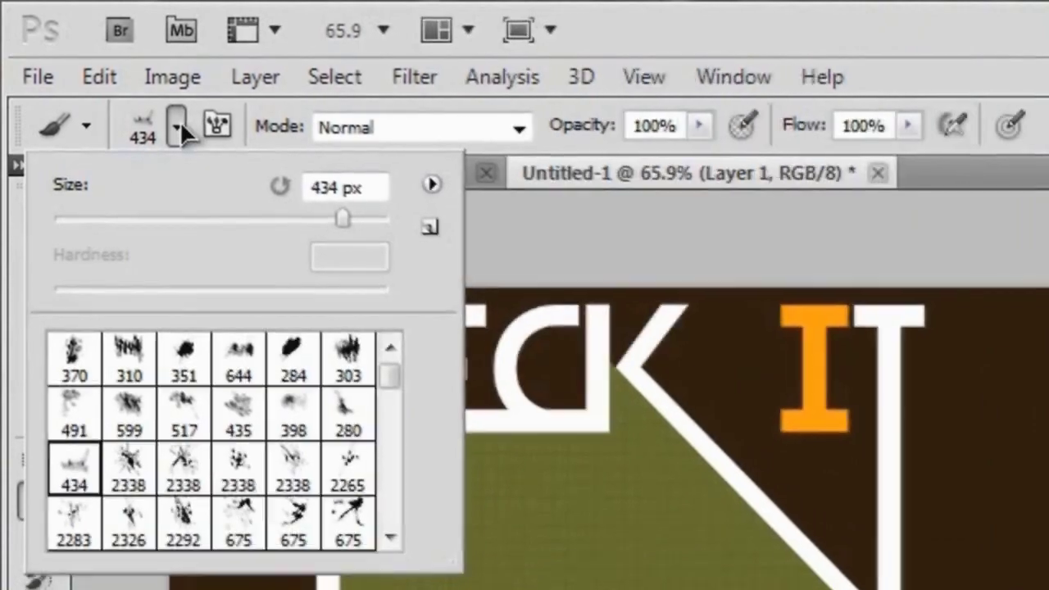
left_click(179, 127)
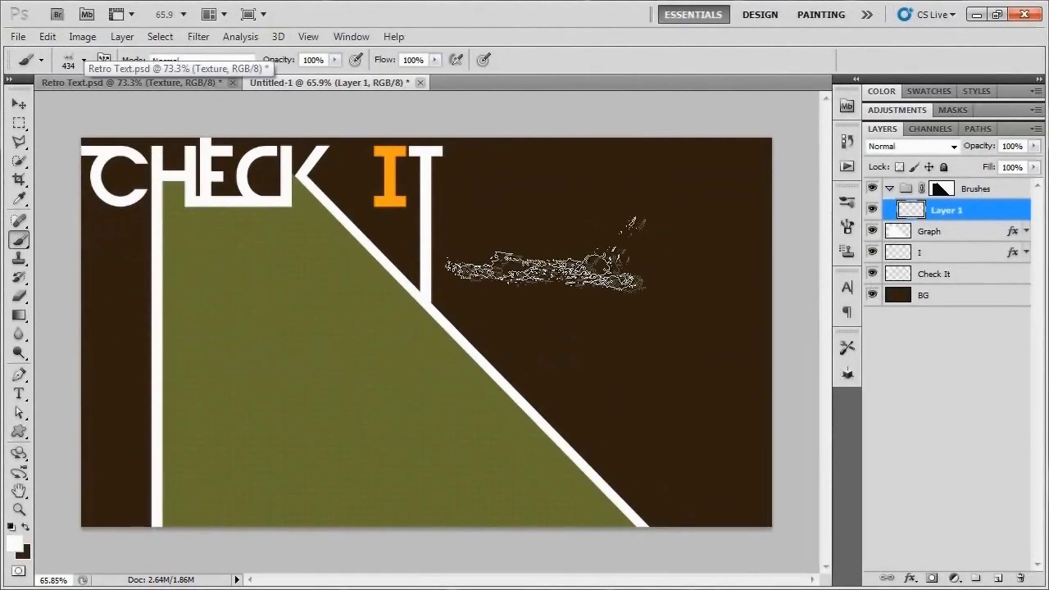
Step: Stamp the brush once in white, rotate the mark upright and place it against the outer edge of the H's long stroke
left_click(557, 259)
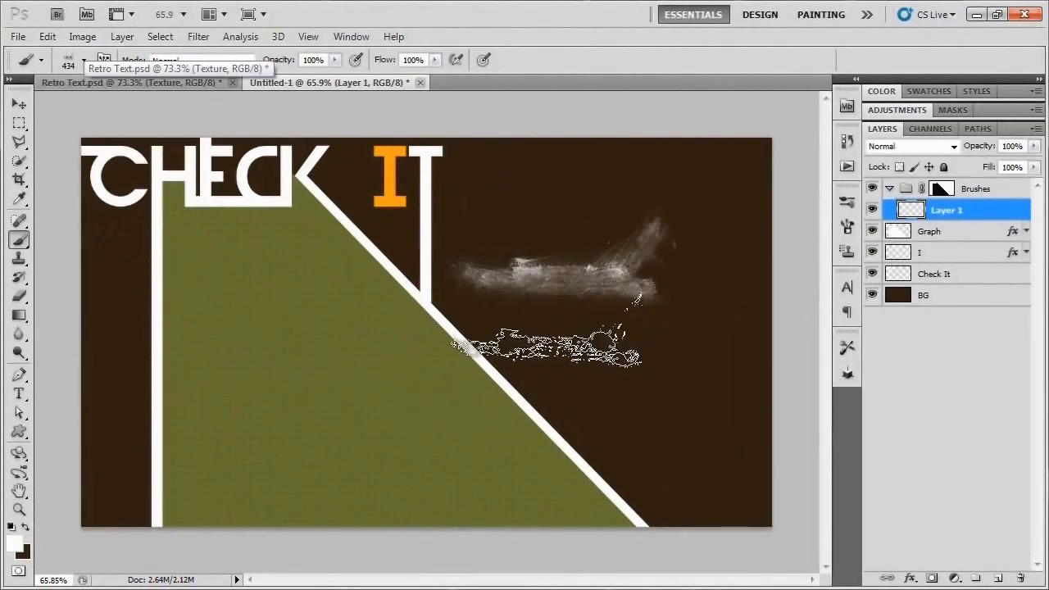
key("v")
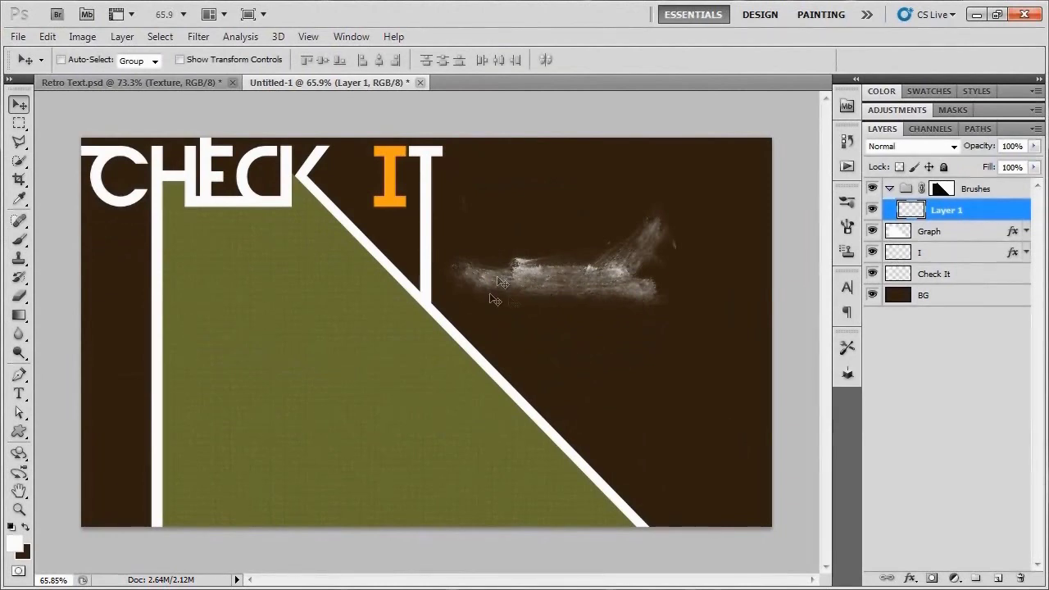
key("ctrl+t")
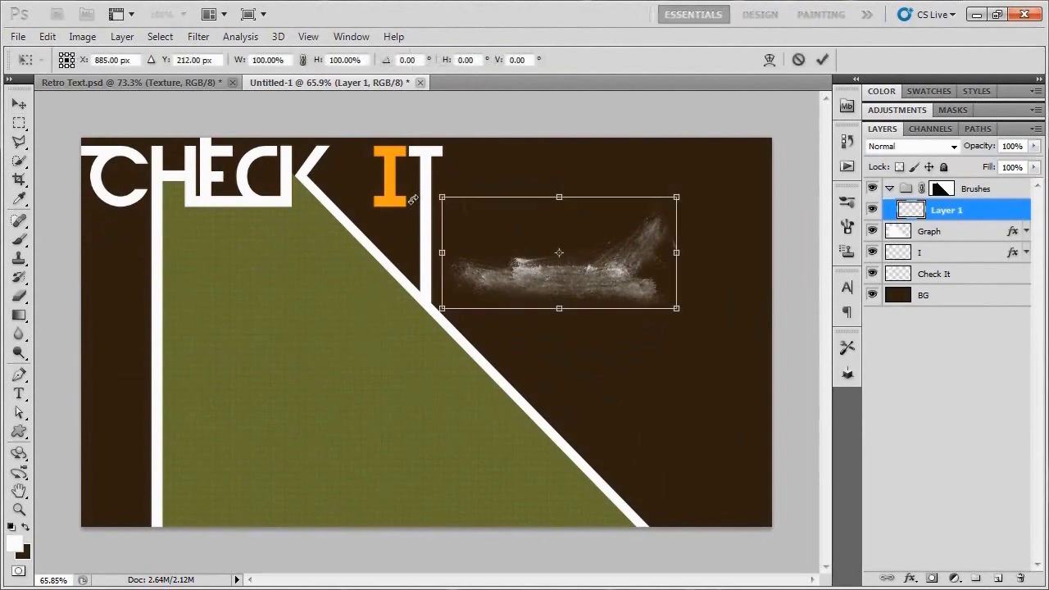
left_click_drag(412, 199, 438, 350)
left_click_drag(541, 305, 61, 336)
left_click_drag(103, 414, 139, 326)
left_click_drag(90, 351, 82, 351)
key("Return")
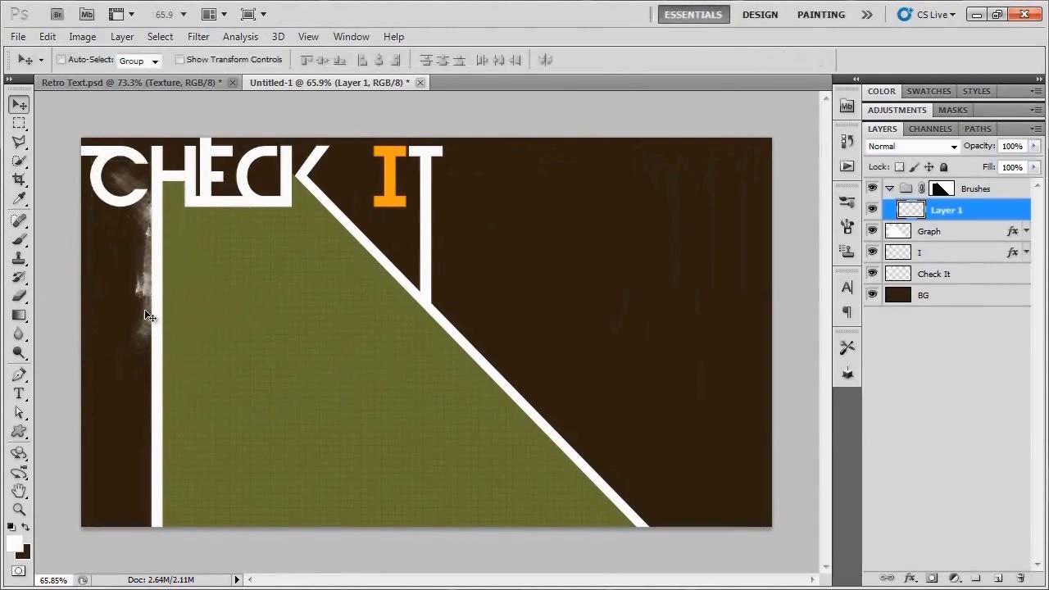
Step: Stamp the 491 px brush on a new layer, then rotate and place the mark along the K's diagonal just below the T's stem
left_click(997, 578)
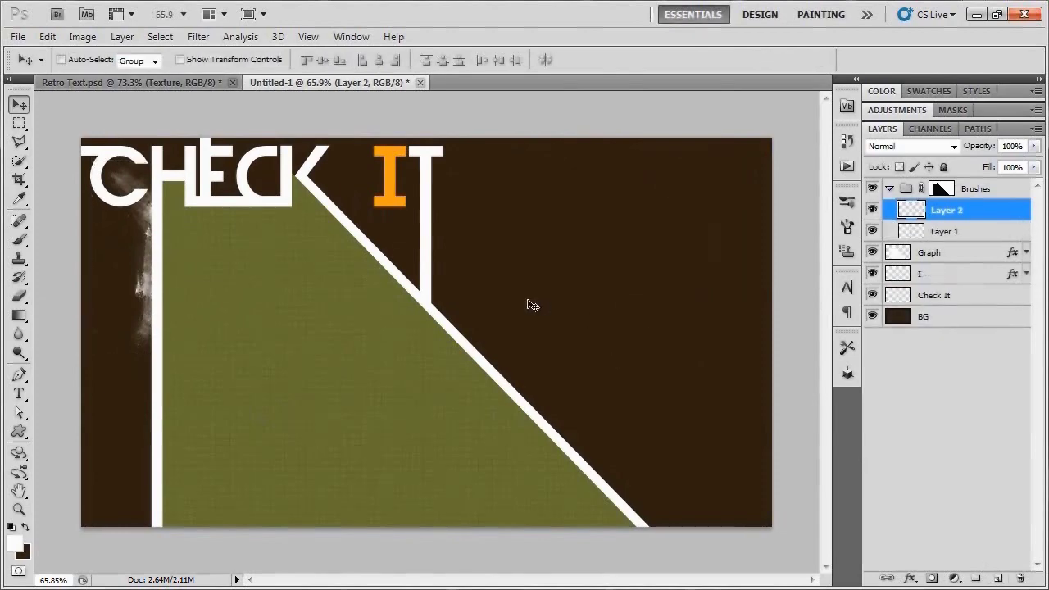
key("b")
left_click(83, 60)
left_click(31, 203)
left_click(496, 283)
key("v")
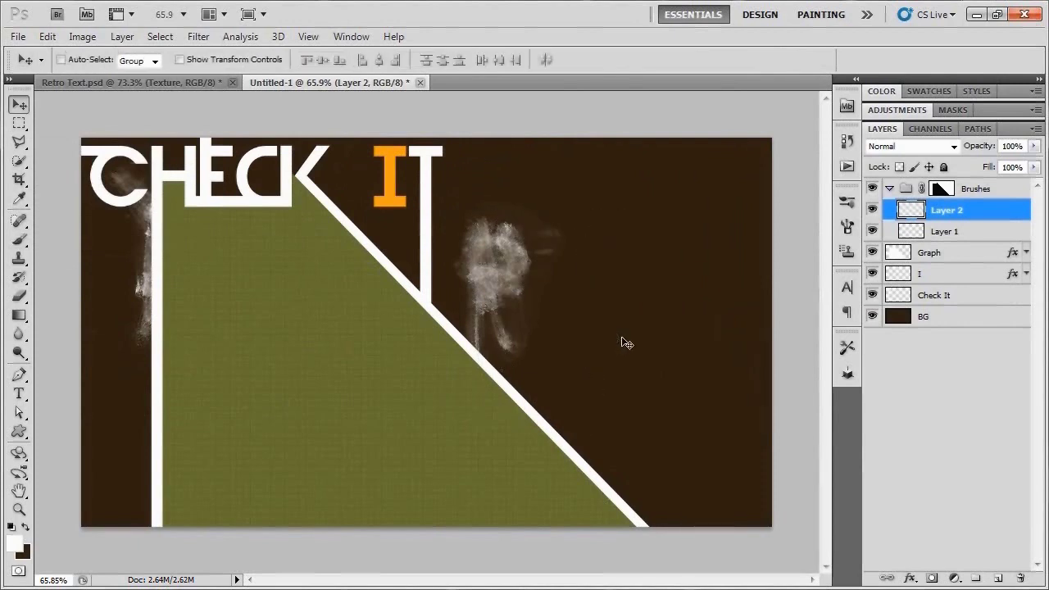
key("ctrl+t")
left_click_drag(606, 210, 654, 414)
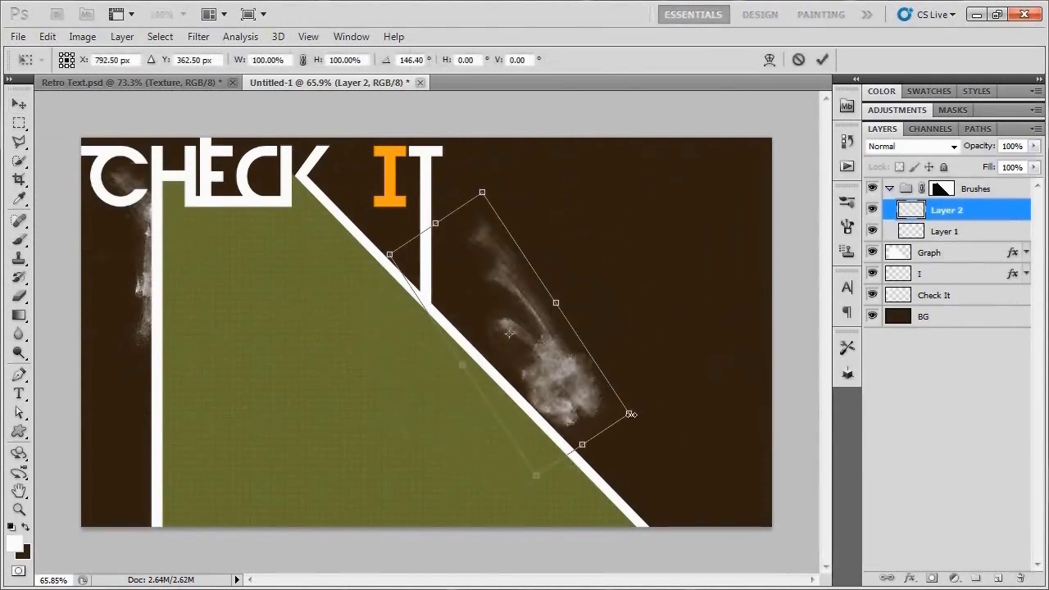
left_click_drag(675, 451, 664, 428)
left_click_drag(566, 428, 480, 356)
key("Return")
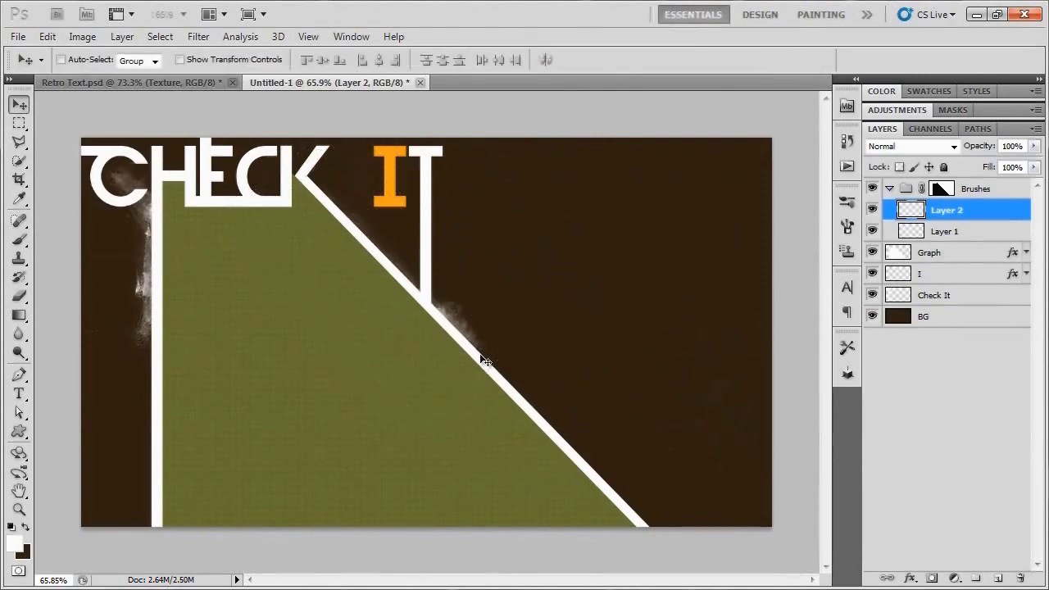
Step: Stamp another paint brush on a new layer and transform the mark to sit against the K beside the orange I
left_click(997, 578)
key("b")
left_click(83, 59)
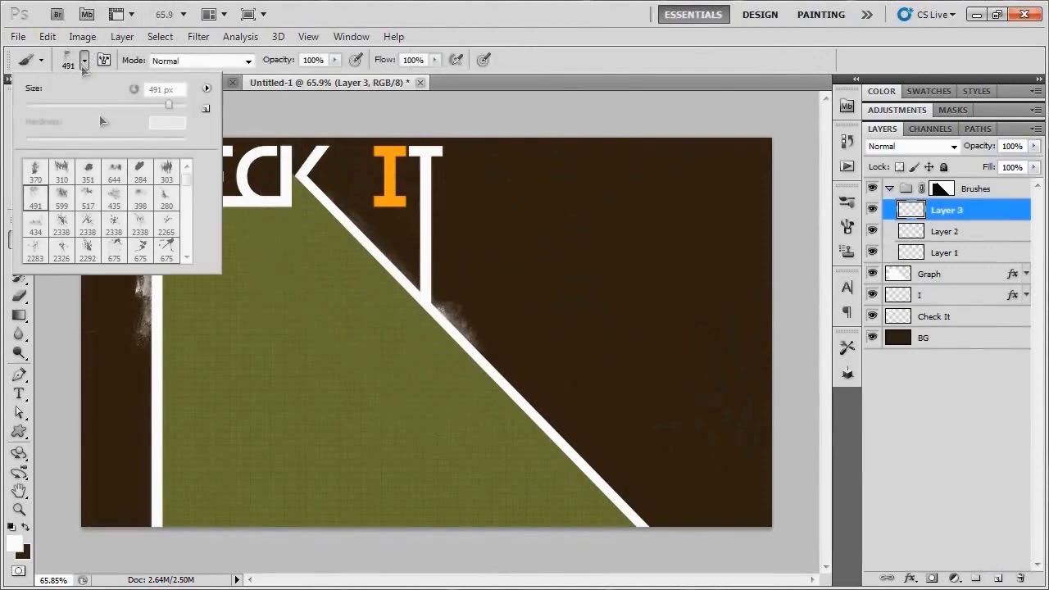
left_click(92, 199)
left_click(551, 262)
key("ctrl+t")
mouse_move(764, 370)
left_mouse_down()
mouse_move(639, 379)
mouse_move(527, 316)
mouse_move(334, 269)
left_mouse_up()
key("Return")
Step: Stamp the 517 px brush on a new layer, scale it to about 49%, rotate it about 86° and place it over the second C
key("ctrl+shift+alt+n")
key("b")
left_click(84, 59)
left_click(92, 199)
left_click(483, 312)
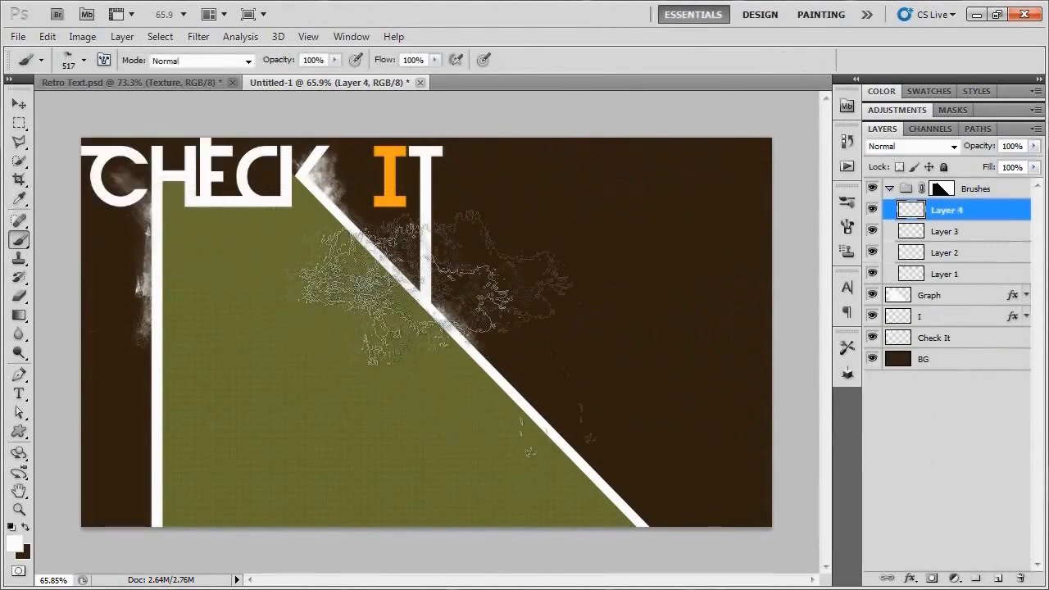
key("ctrl+t")
left_click_drag(626, 217, 587, 447)
left_click_drag(524, 443, 328, 287)
left_click_drag(270, 263, 290, 241)
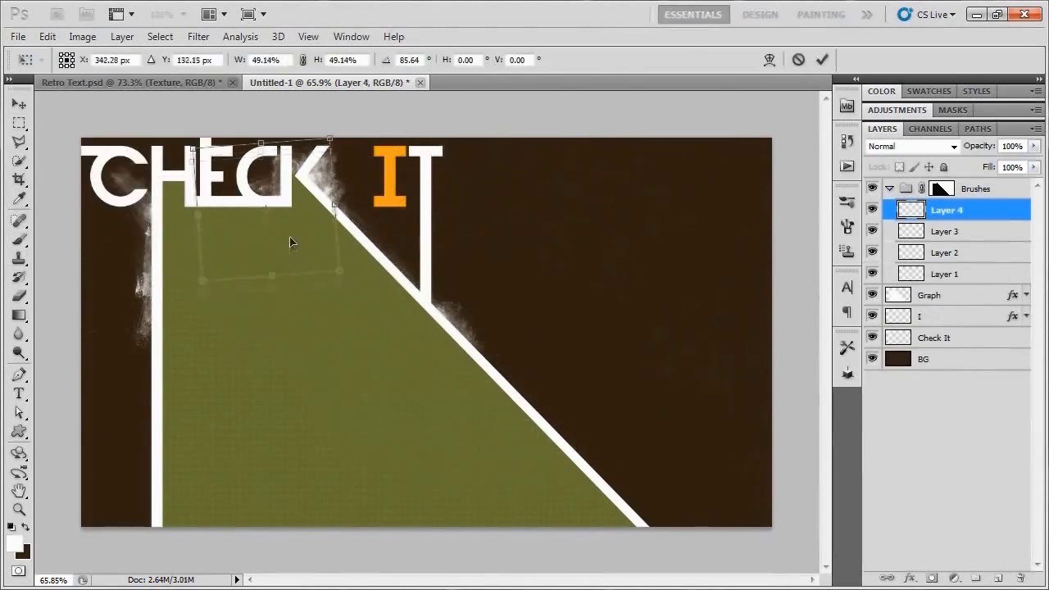
key("Return")
Step: Stamp the 435 px brush on a new layer and place the mark along the K's diagonal between the K and the T's stem
key("ctrl+shift+alt+n")
key("b")
left_click(84, 60)
left_click(92, 199)
left_click(511, 301)
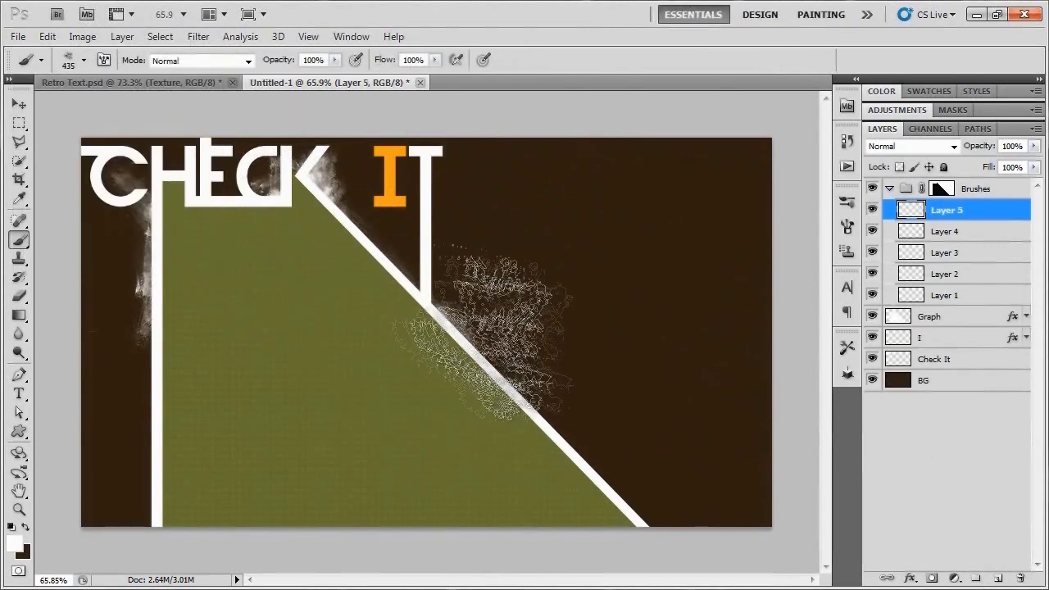
key("ctrl+t")
left_click_drag(611, 348, 395, 331)
key("Return")
Step: Stamp the 280 px brush on a new layer, then enlarge, rotate about -153° and place it beside the lower part of the H's long stroke
key("ctrl+shift+alt+n")
key("b")
left_click(84, 60)
left_click(93, 199)
left_click(579, 285)
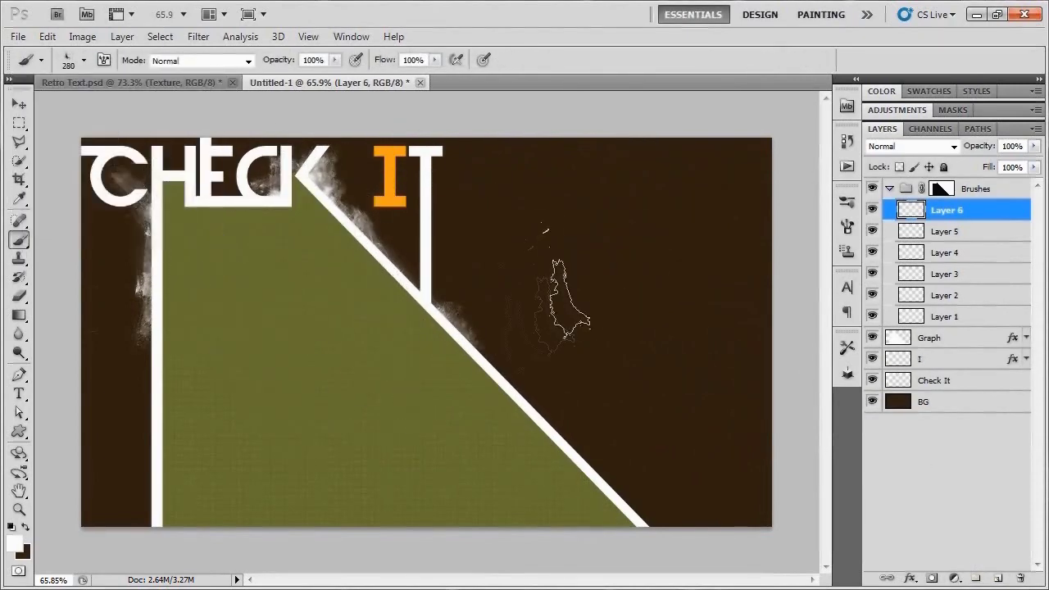
key("ctrl+t")
left_click_drag(578, 285, 138, 467)
left_click_drag(176, 495, 156, 459)
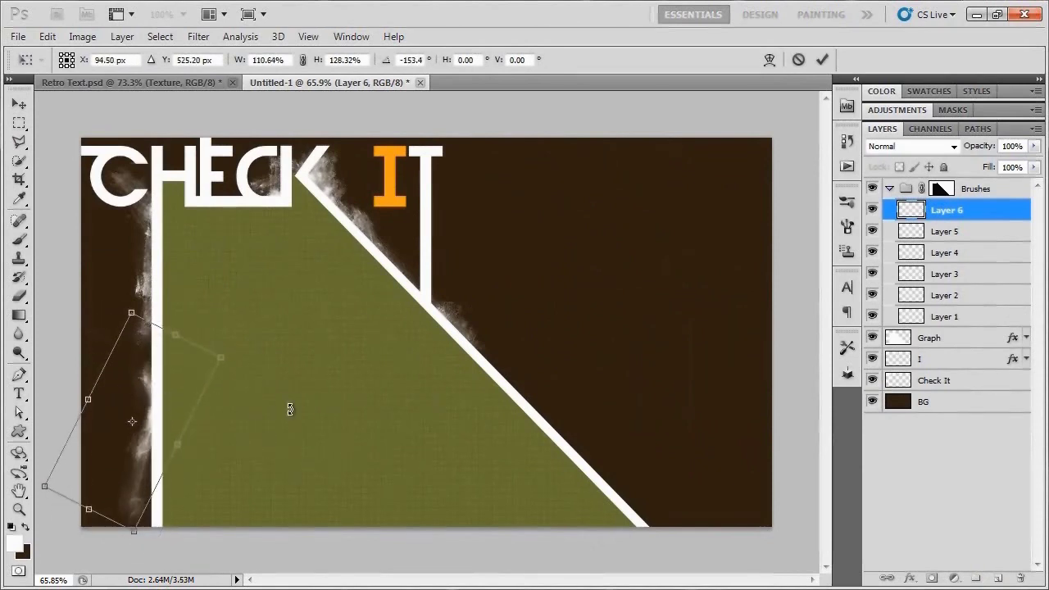
key("Return")
Step: Collapse the Brushes group, place the Grunge_gray_03 image above it and scale it to about 134.5% to cover the canvas
key("v")
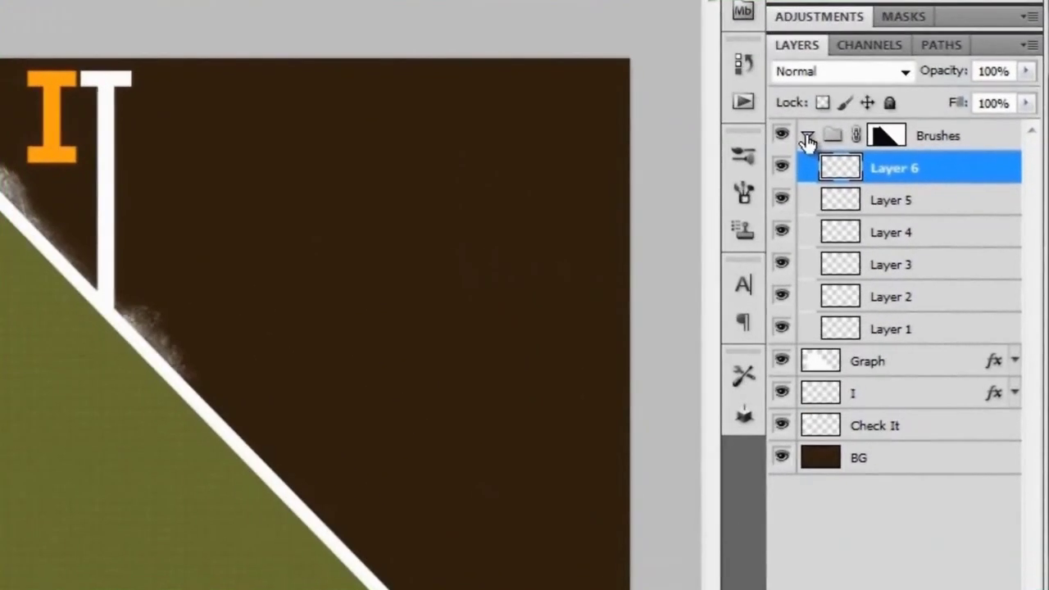
left_click(825, 150)
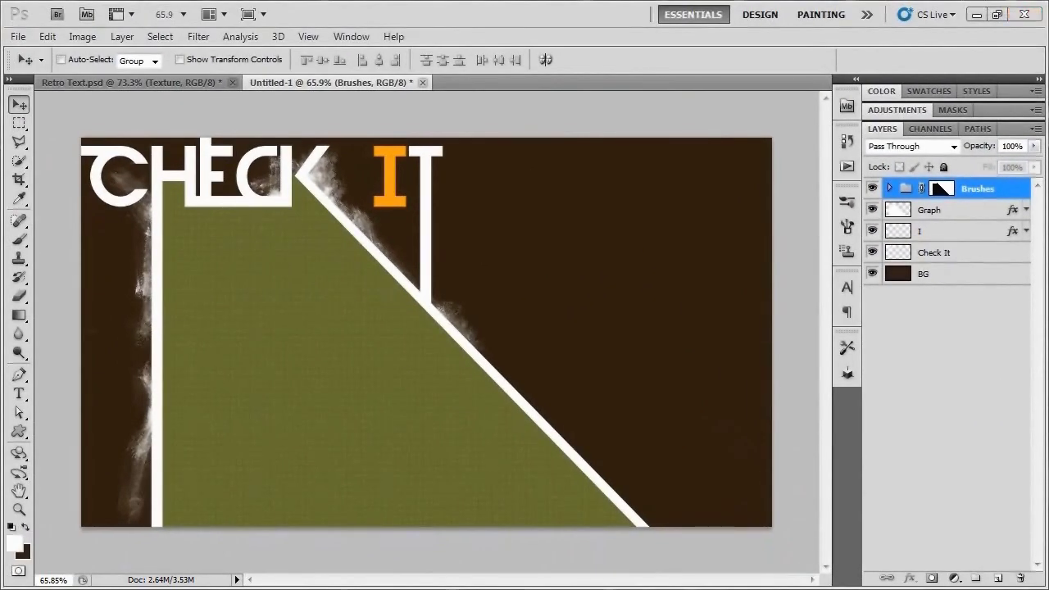
left_click(438, 351)
left_click_drag(466, 334, 463, 332)
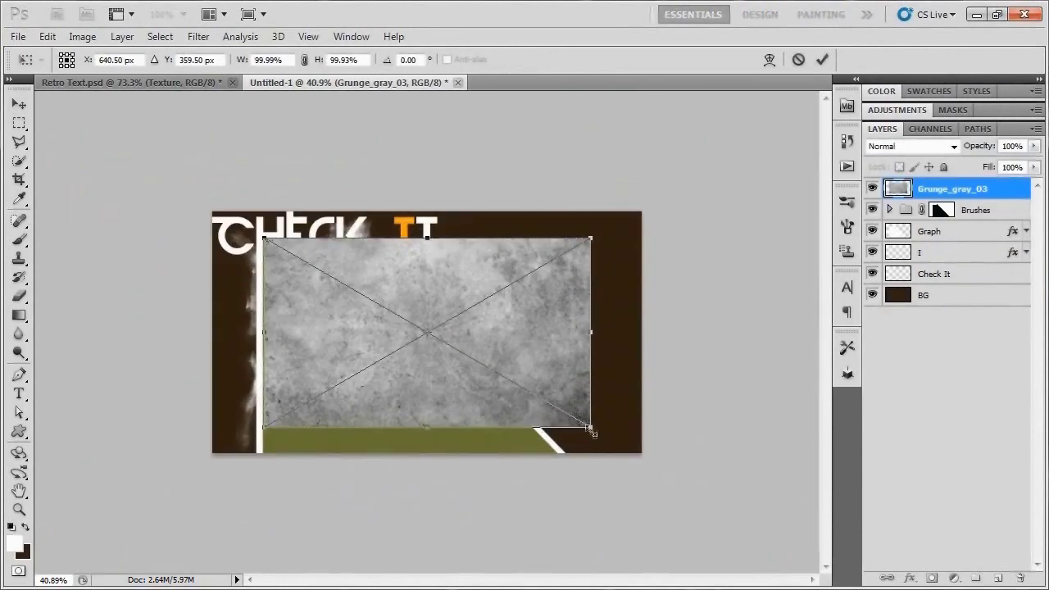
left_click_drag(591, 432, 639, 481)
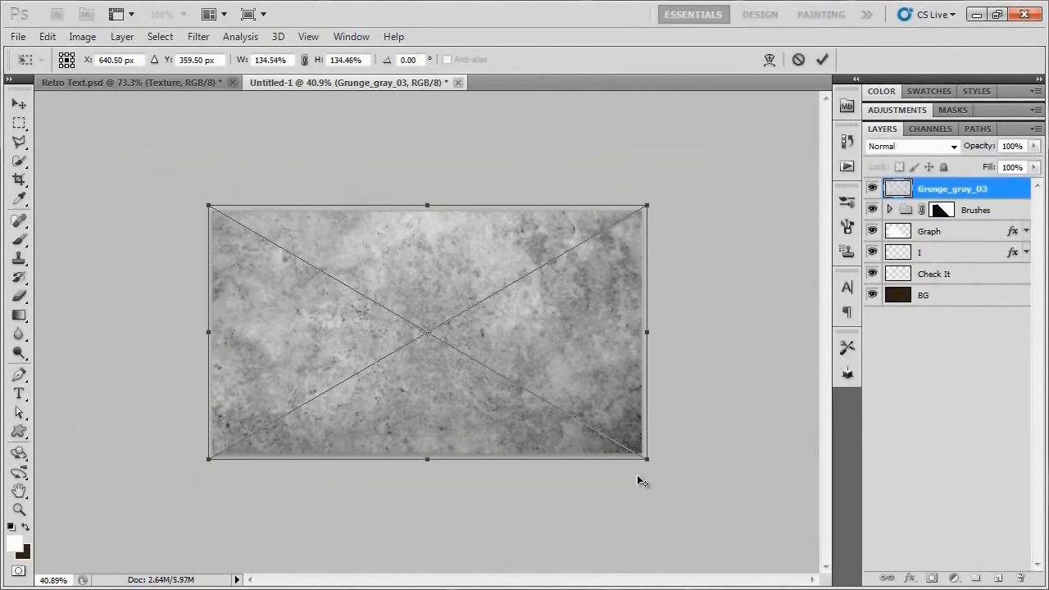
key("Return")
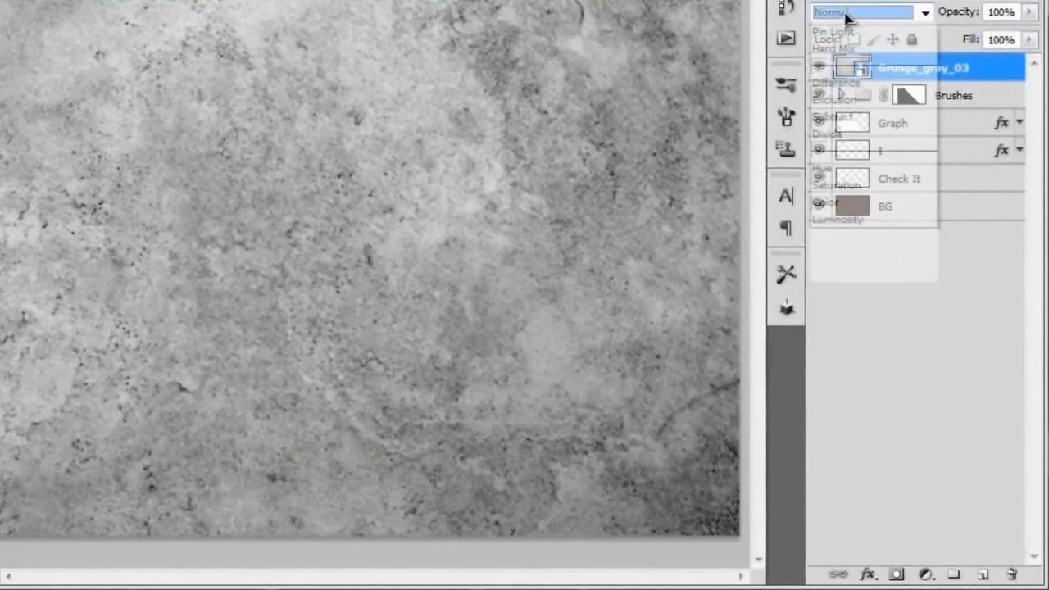
Step: Set the Grunge_gray_03 layer to Multiply at 43% opacity and hide the panels to view the design enlarged
left_click(896, 148)
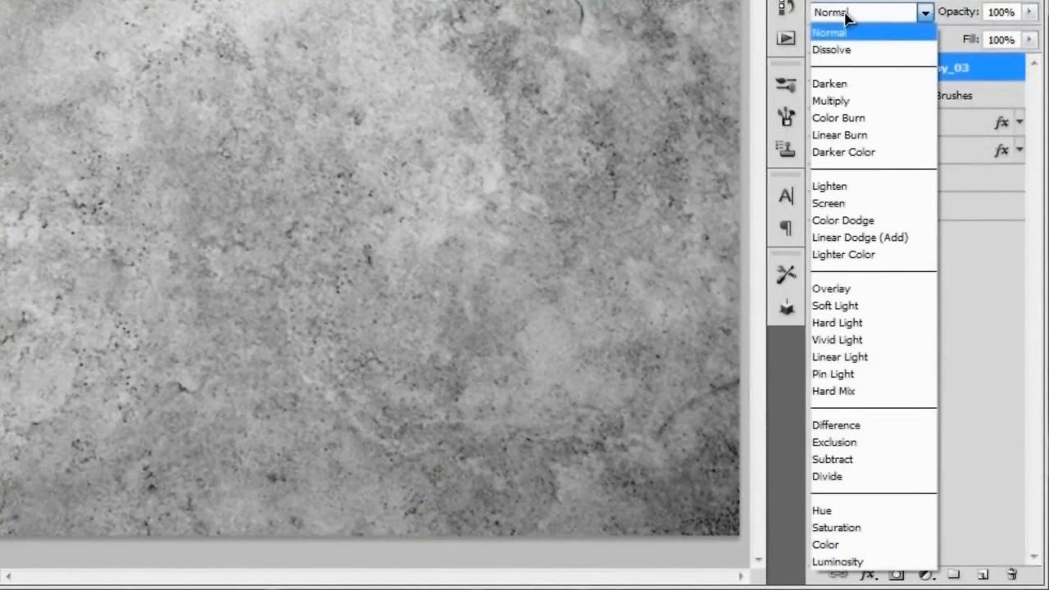
left_click(918, 101)
left_click_drag(948, 11, 905, 23)
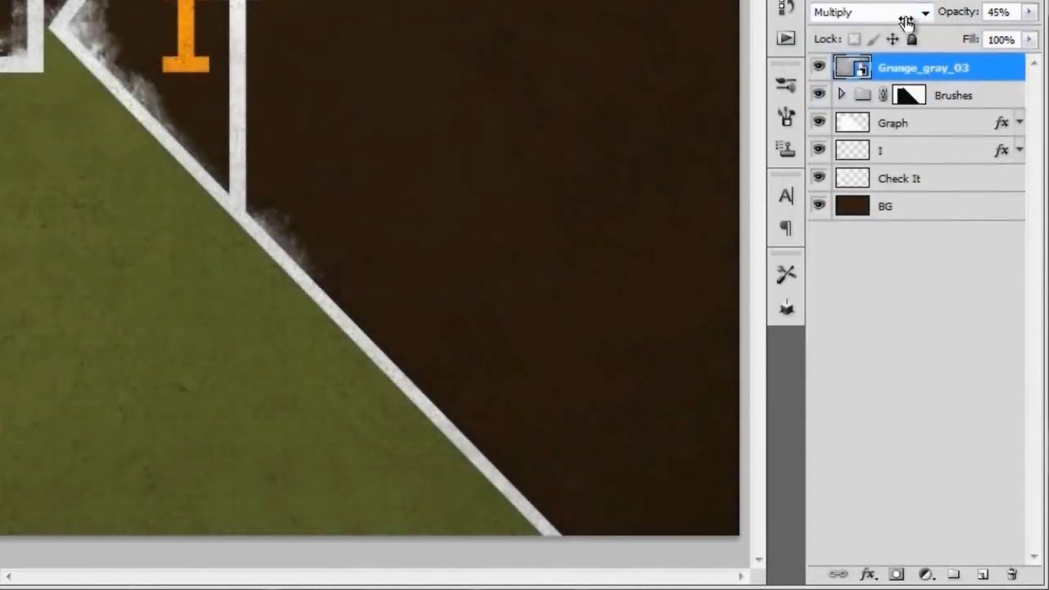
left_click_drag(906, 22, 903, 22)
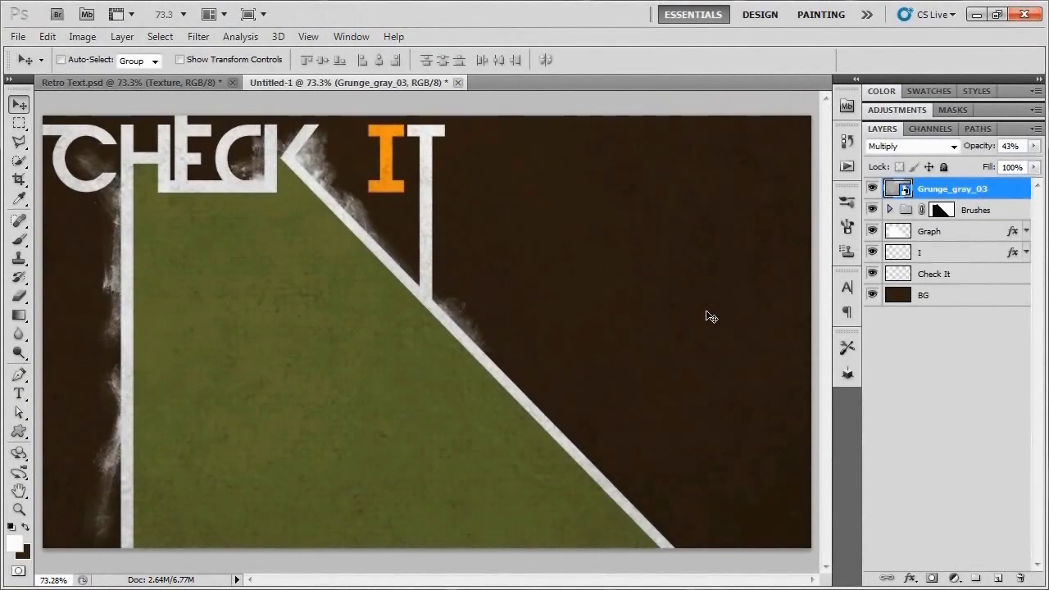
key("Tab")
key("ctrl+plus")
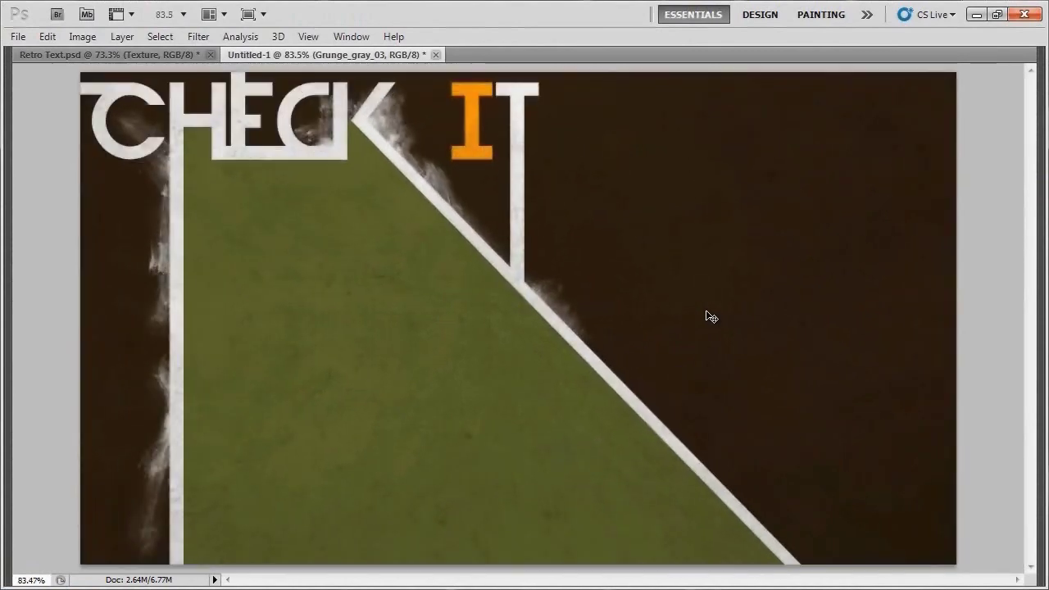